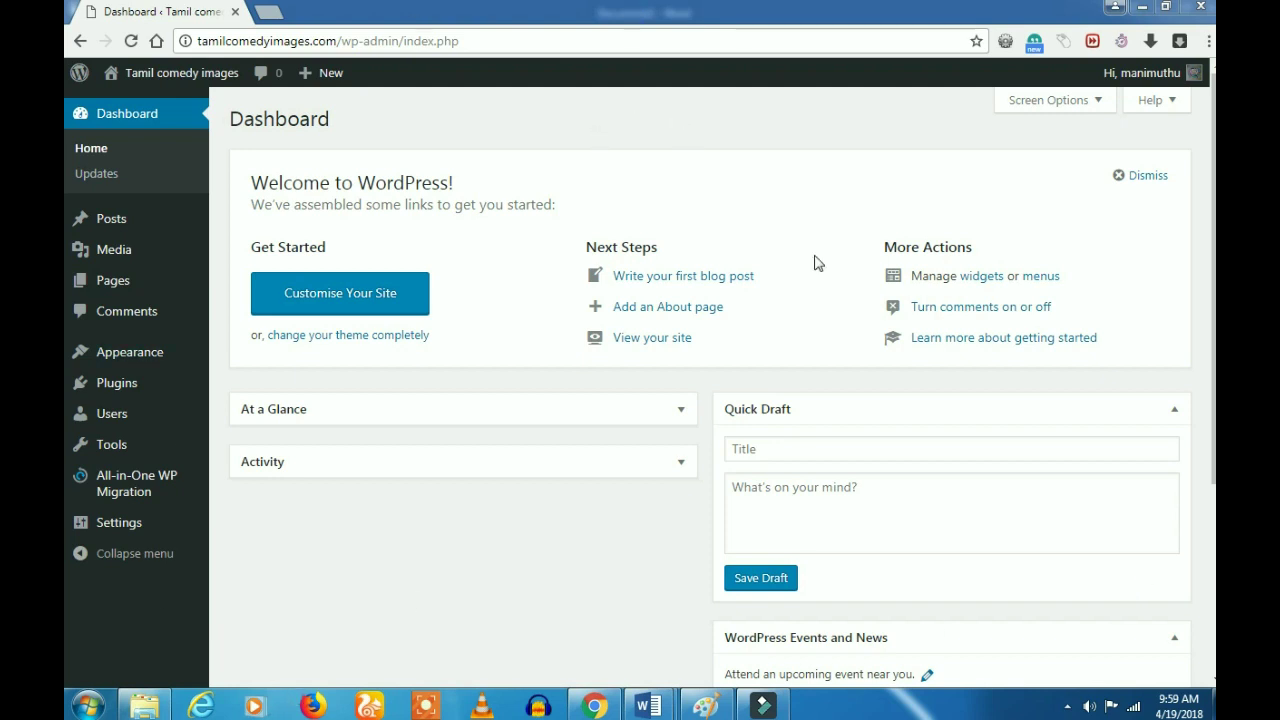
# Step: Expand the Activity box on the dashboard and look over the dashboard's boxes down to the events and news
pyautogui.click(620, 134)
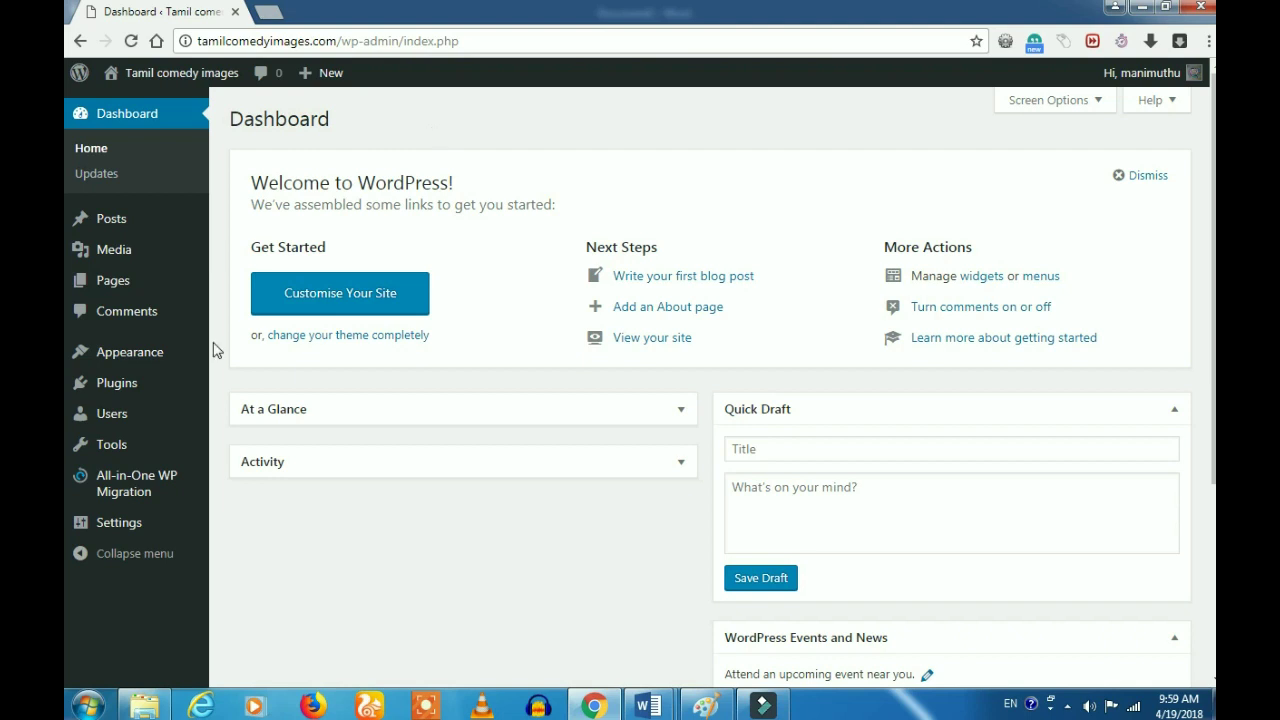
pyautogui.click(681, 464)
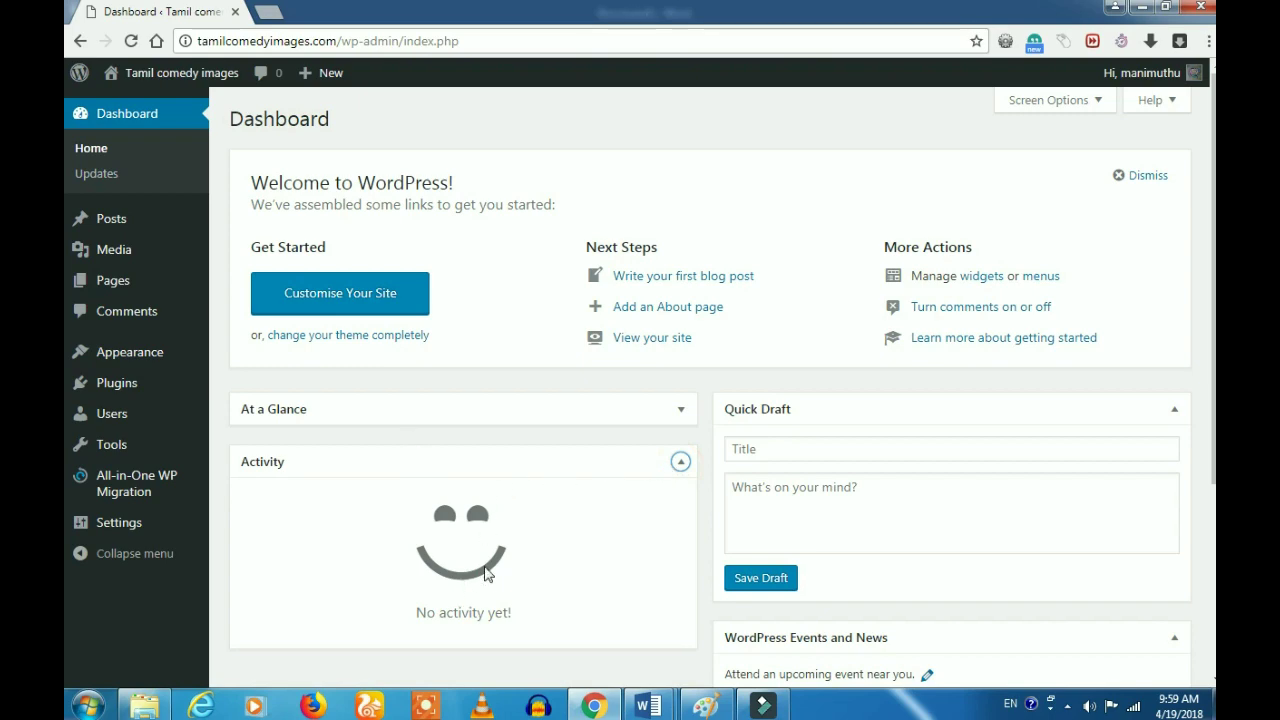
pyautogui.scroll(-3, 485, 572)
pyautogui.scroll(2, 520, 487)
pyautogui.scroll(1, 520, 487)
pyautogui.scroll(-3, 909, 400)
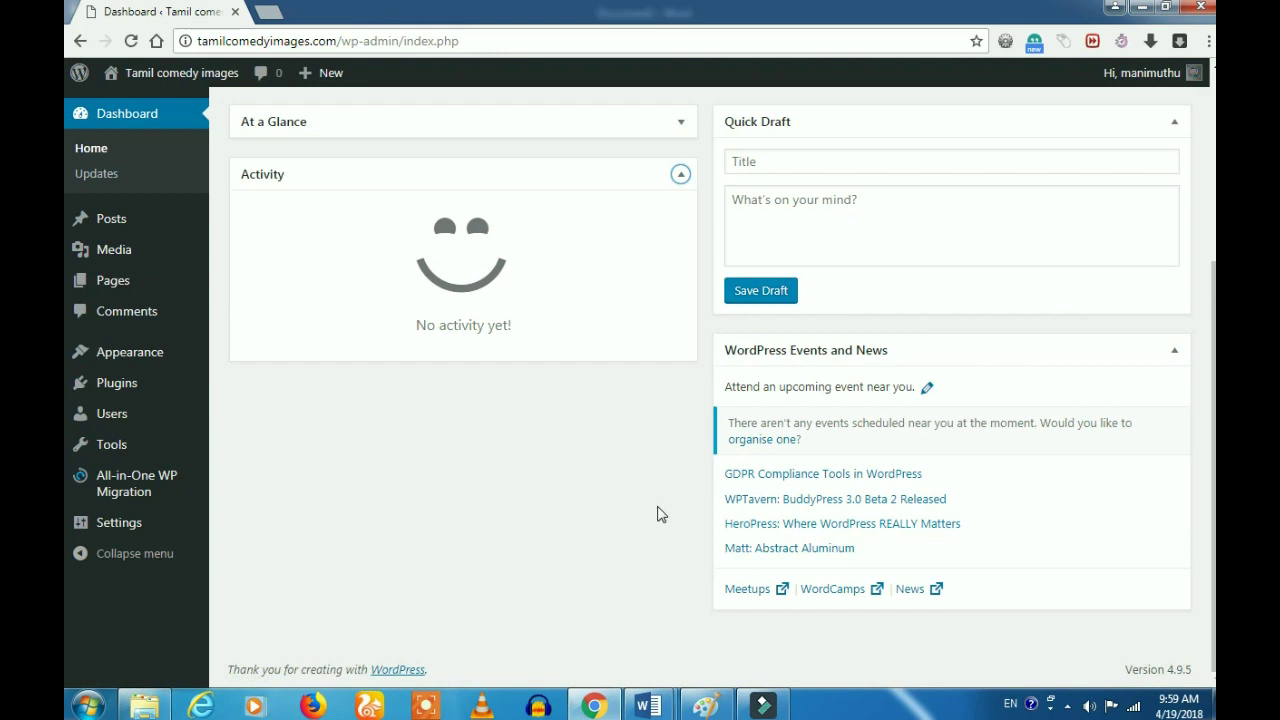
pyautogui.scroll(3, 659, 514)
pyautogui.click(858, 427)
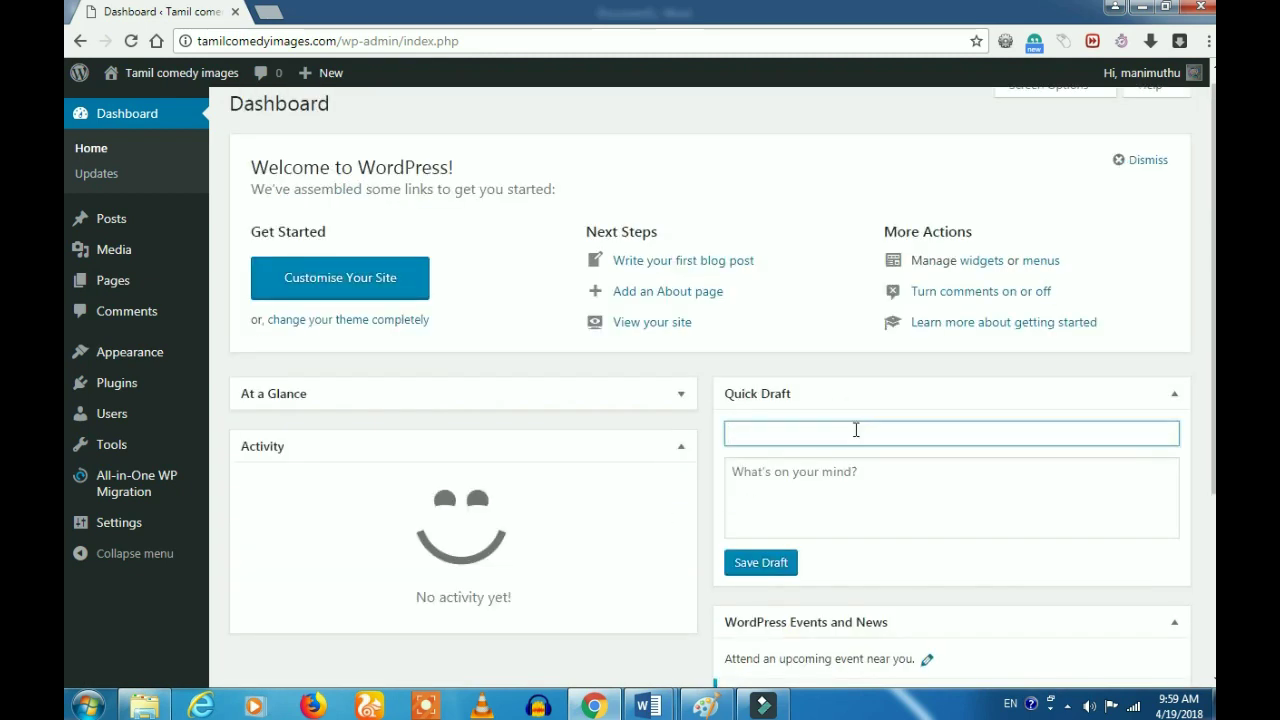
pyautogui.click(817, 488)
pyautogui.click(797, 430)
pyautogui.click(805, 504)
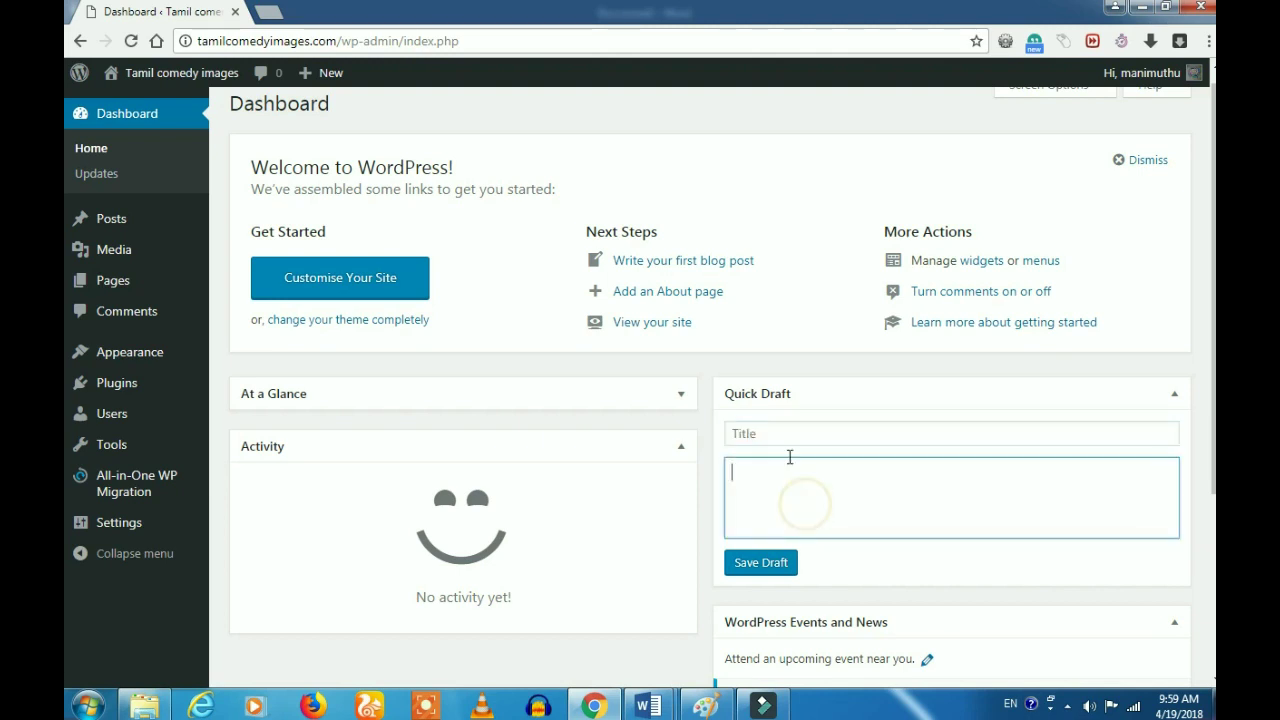
pyautogui.click(789, 435)
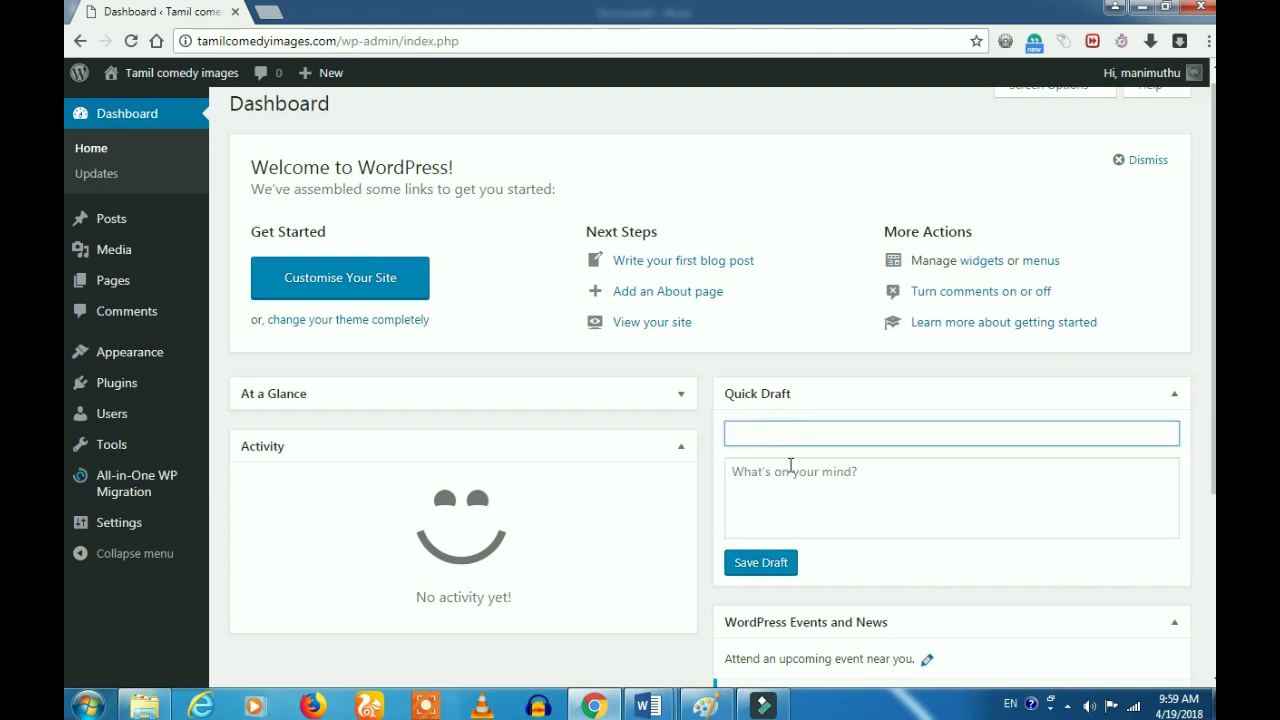
# Step: Create a new post titled "trail" with the body text "trail" and save it as a draft
pyautogui.moveTo(125, 220)
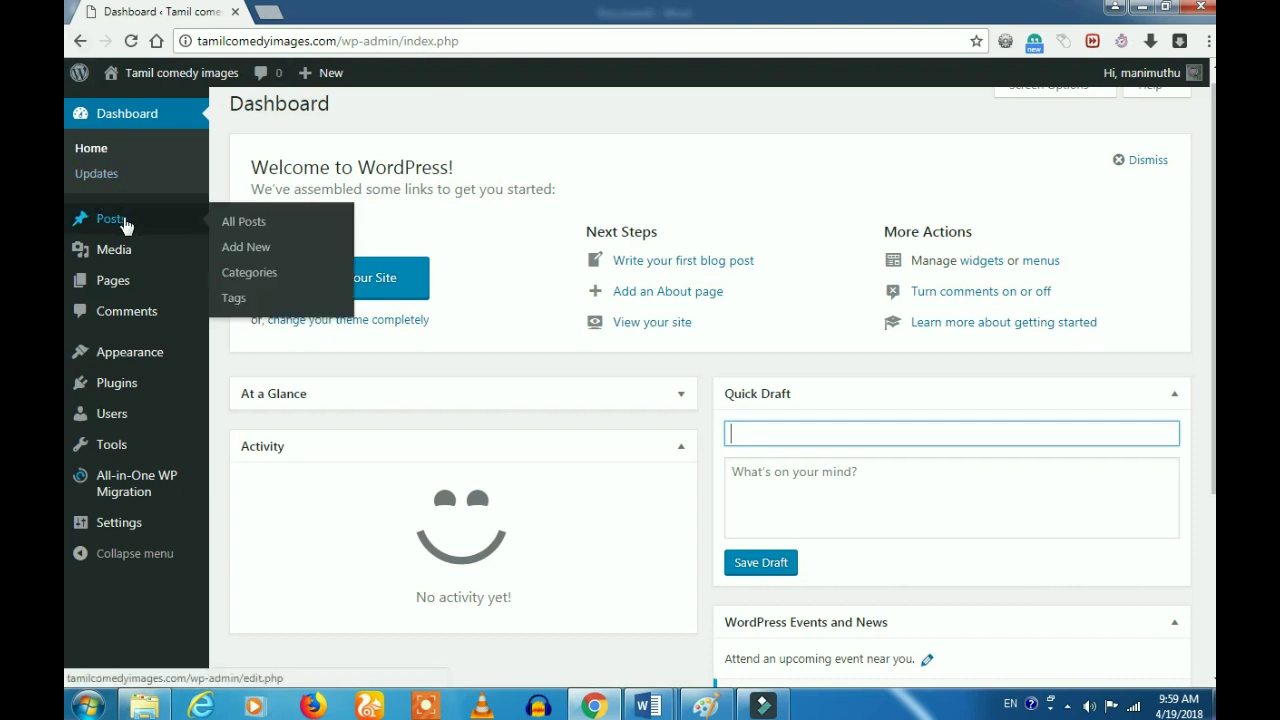
pyautogui.click(262, 224)
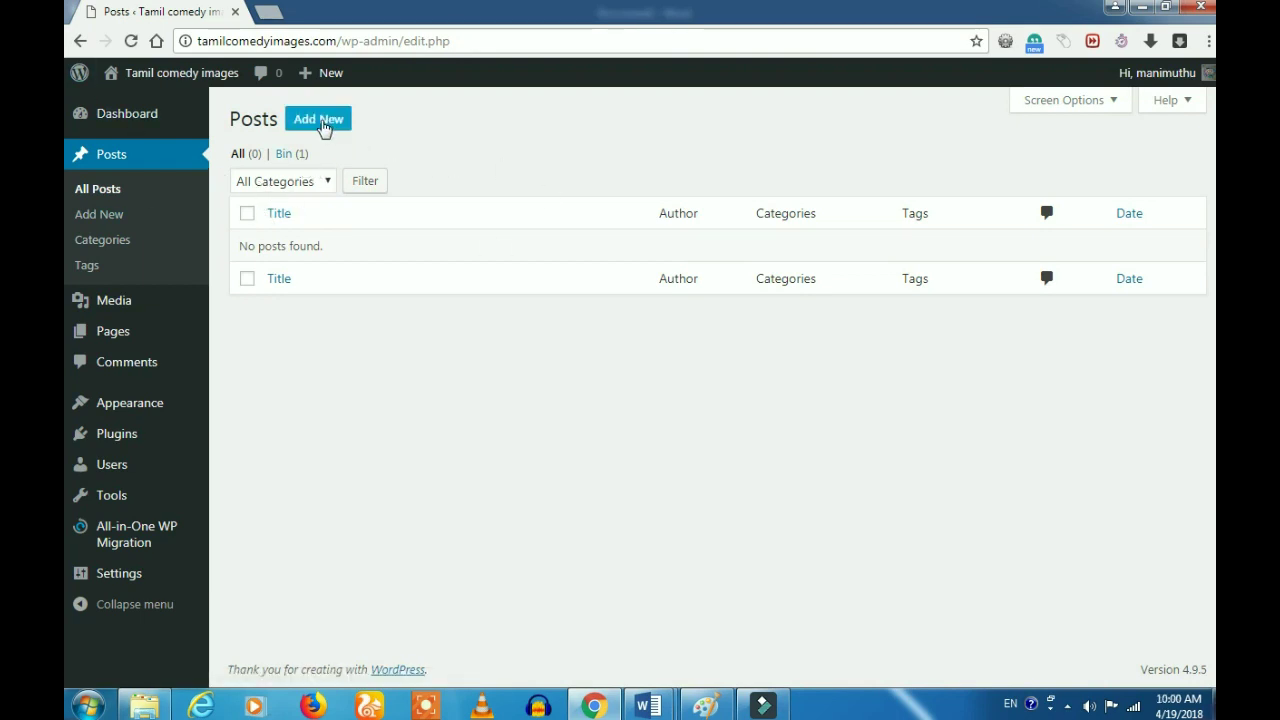
pyautogui.click(324, 128)
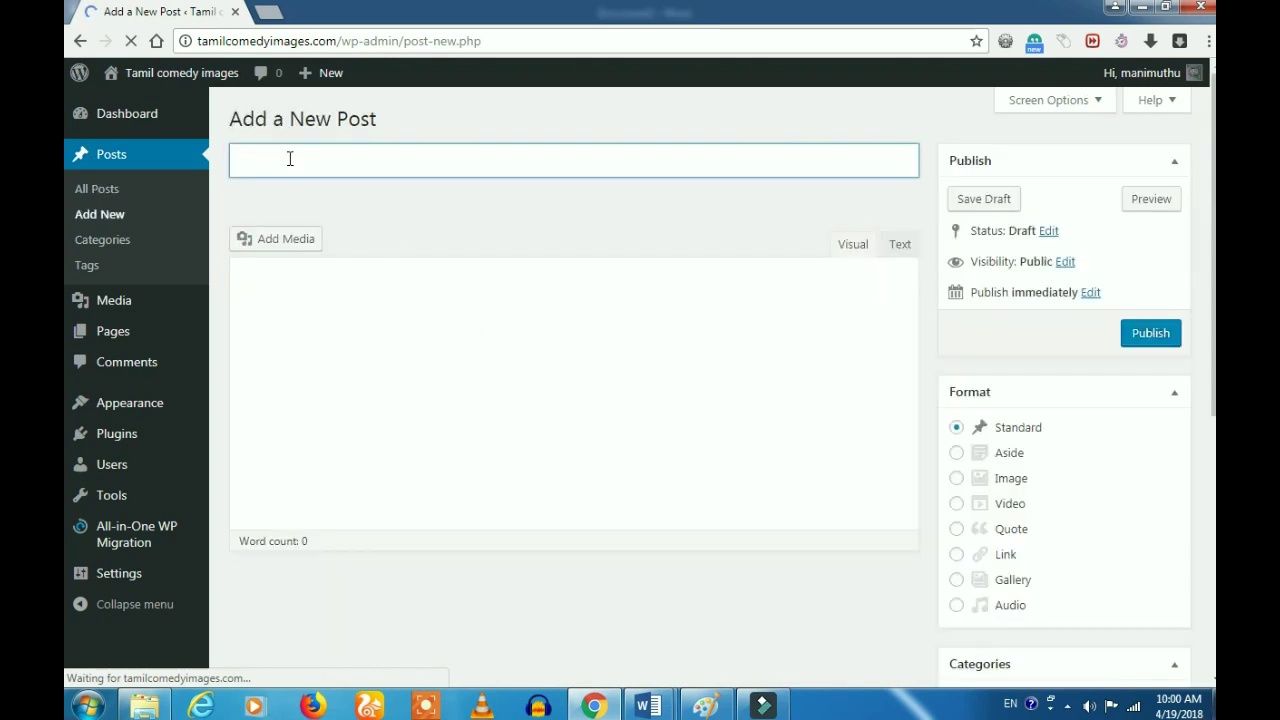
pyautogui.click(291, 162)
pyautogui.write('trail')
pyautogui.press('Tab')
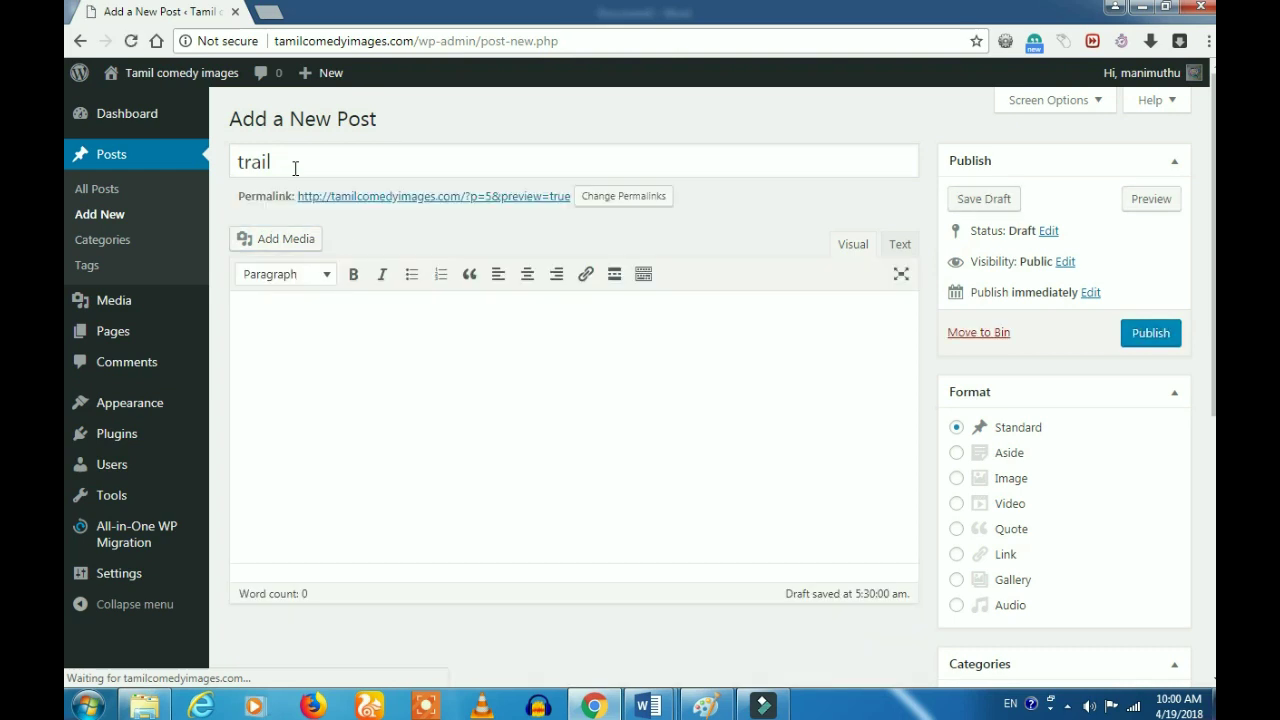
pyautogui.click(443, 363)
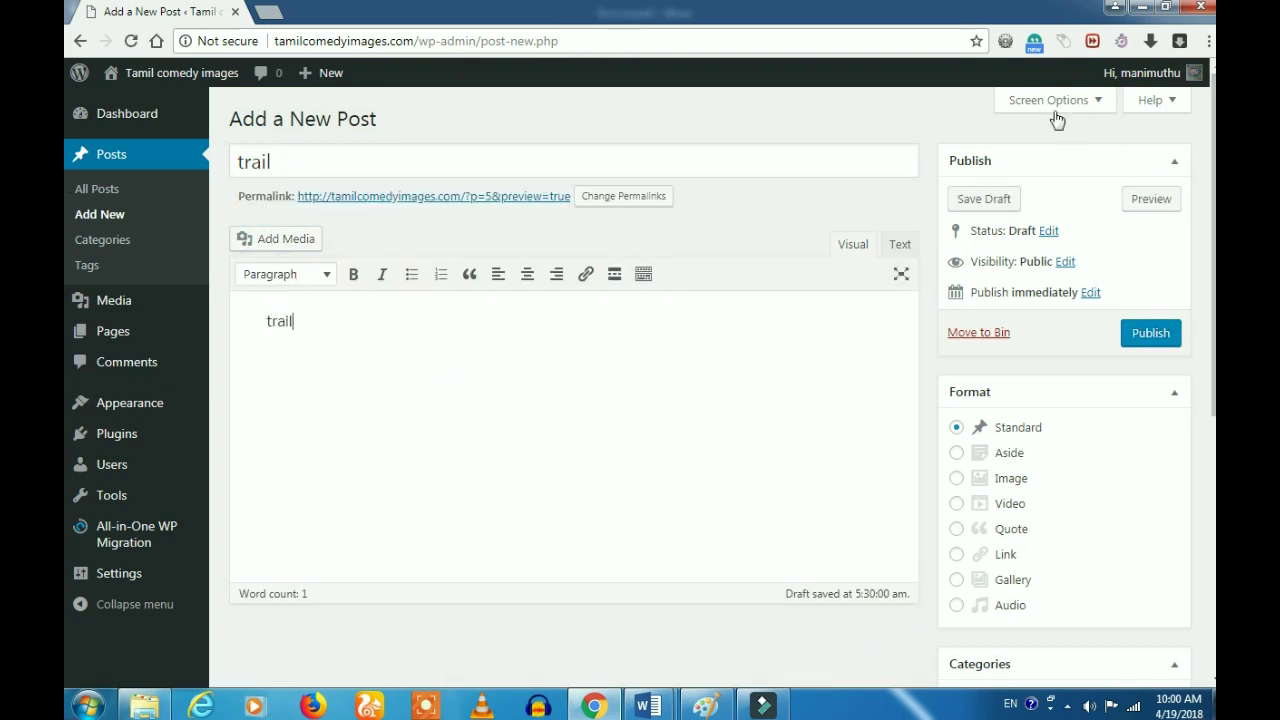
pyautogui.click(989, 203)
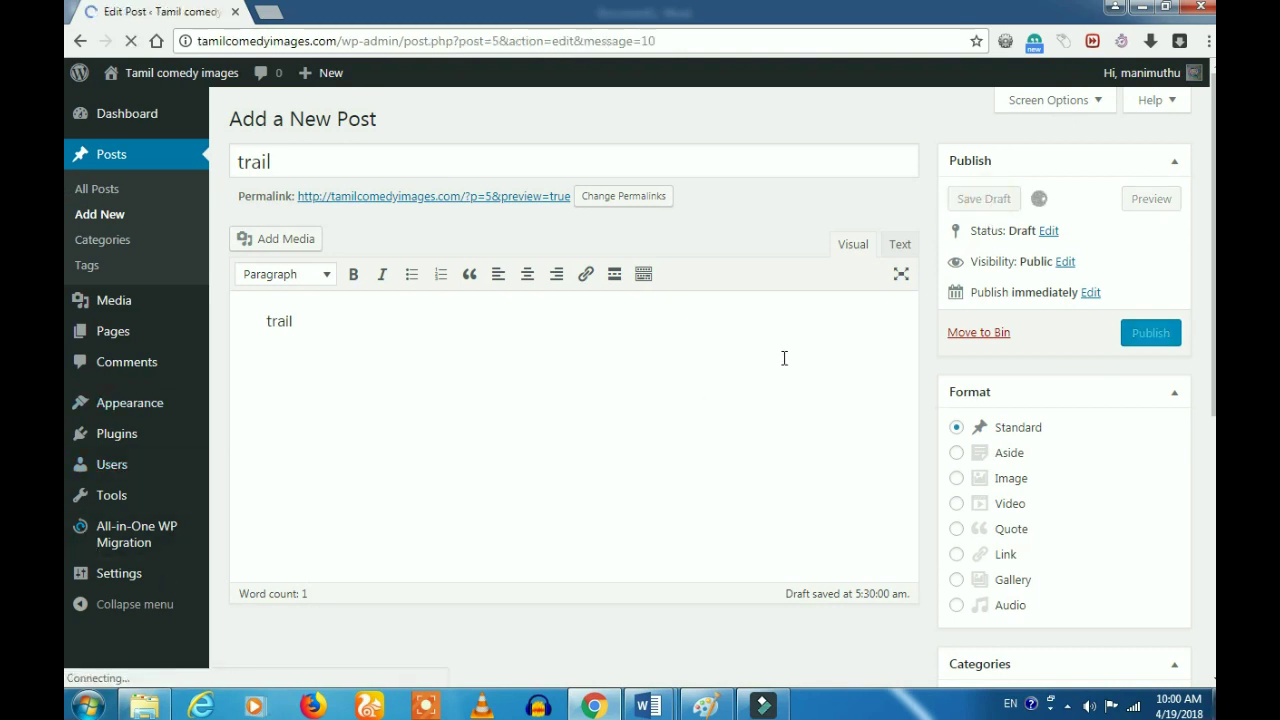
# Step: View the list of all posts to check the saved "trail" draft
pyautogui.click(107, 199)
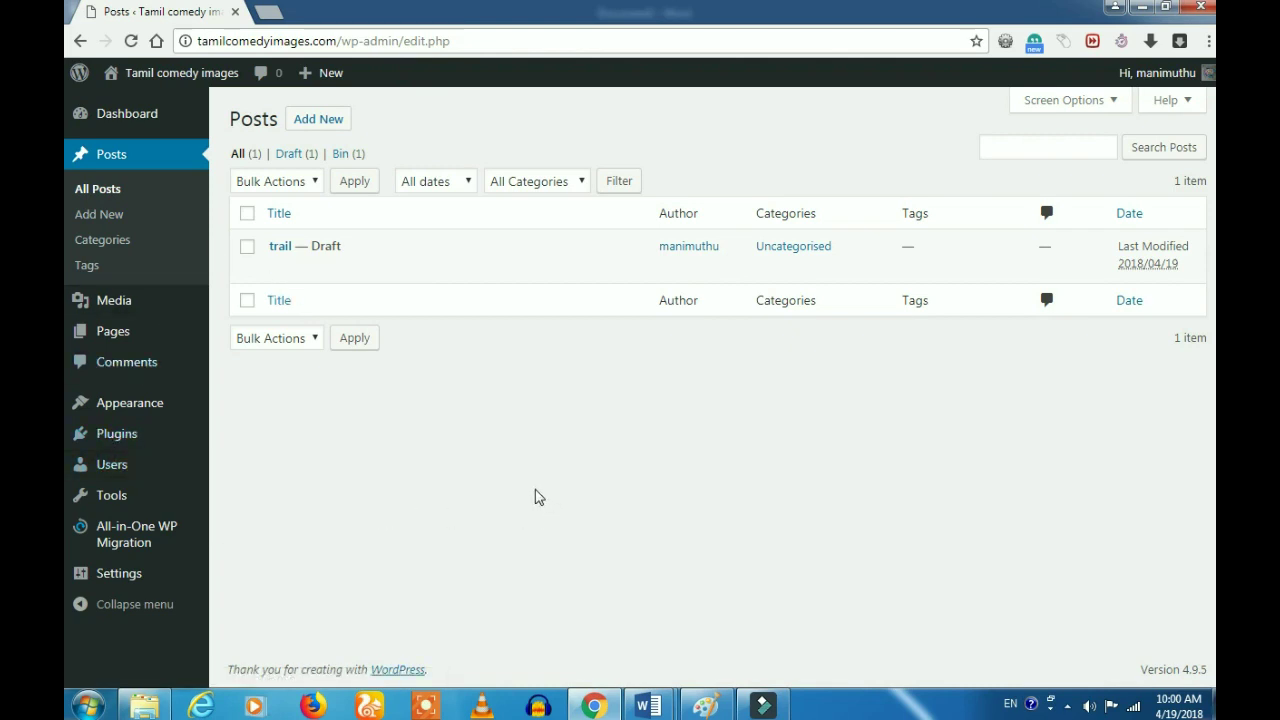
pyautogui.moveTo(112, 495)
pyautogui.moveTo(82, 408)
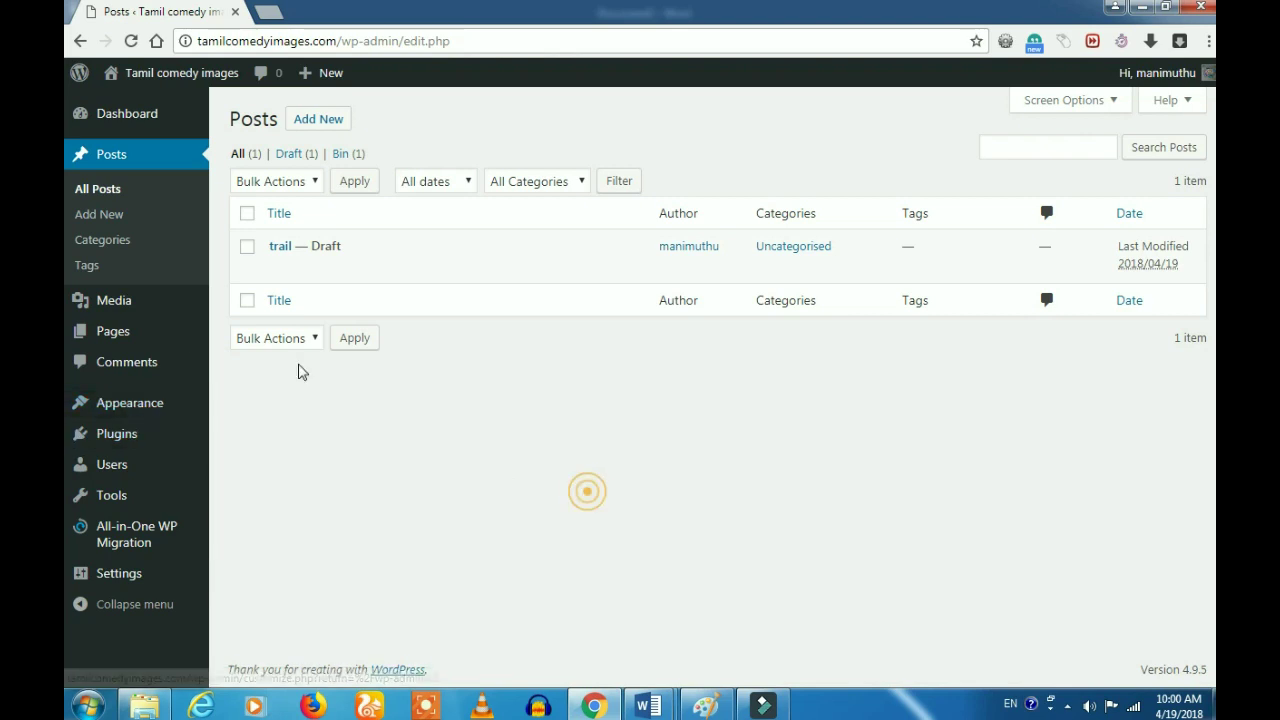
# Step: Save a quick draft from the dashboard titled "trail1" with the content "sms app"
pyautogui.click(122, 118)
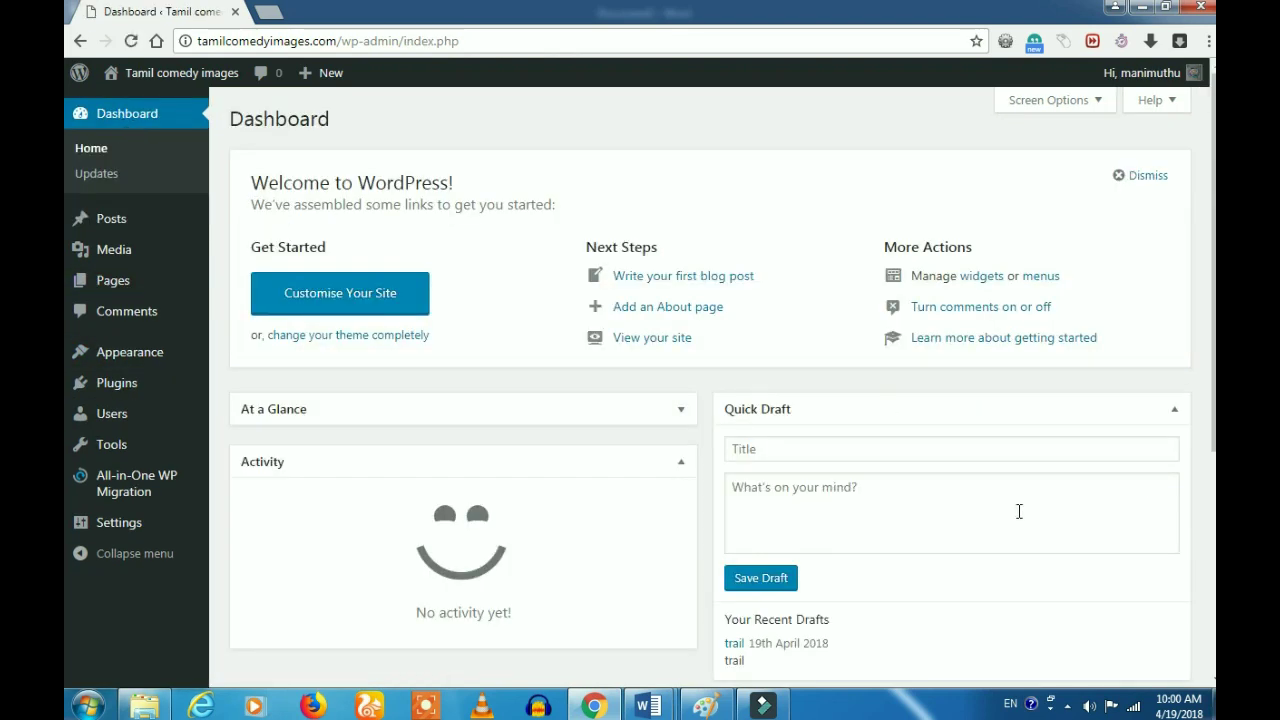
pyautogui.click(804, 451)
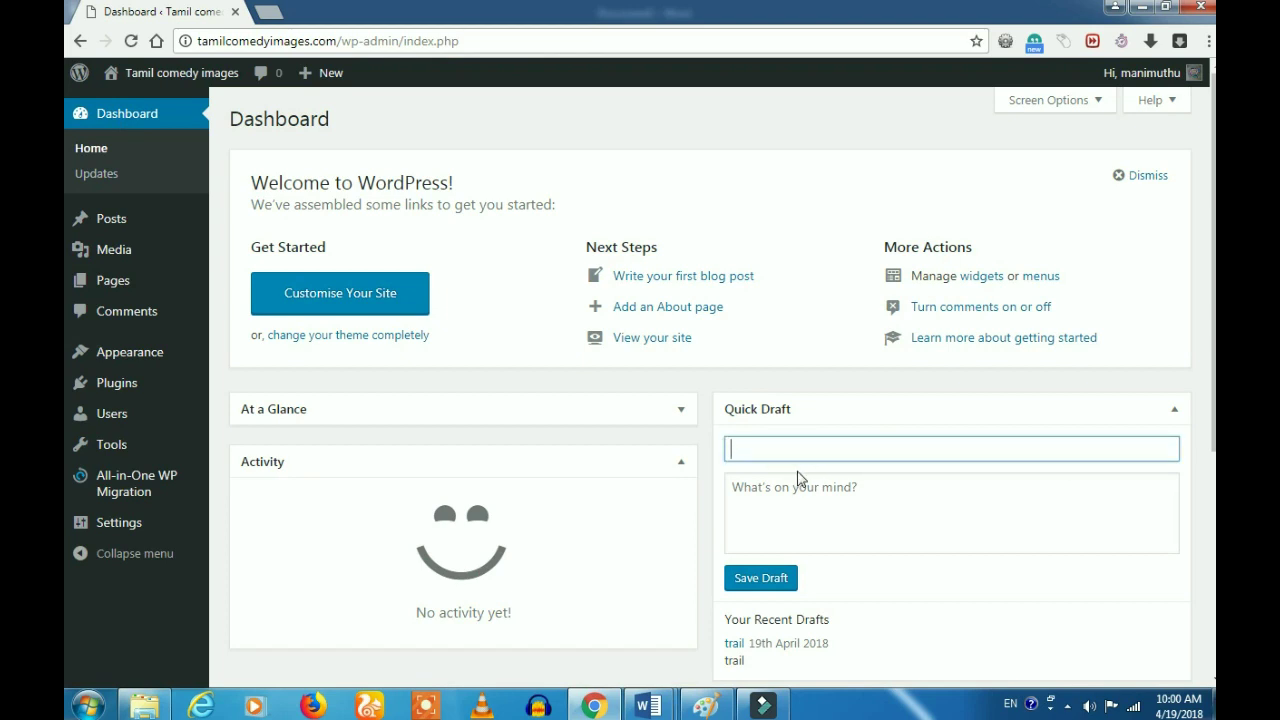
pyautogui.write('trail1')
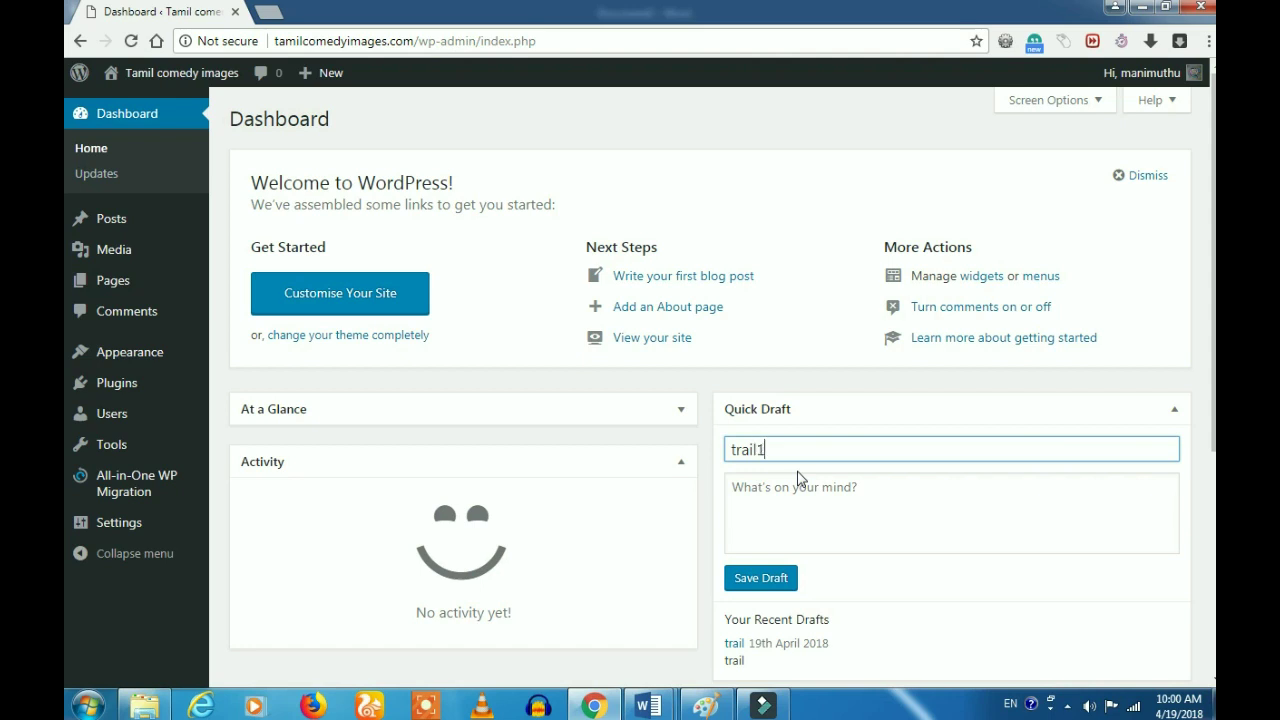
pyautogui.click(797, 474)
pyautogui.write('sma')
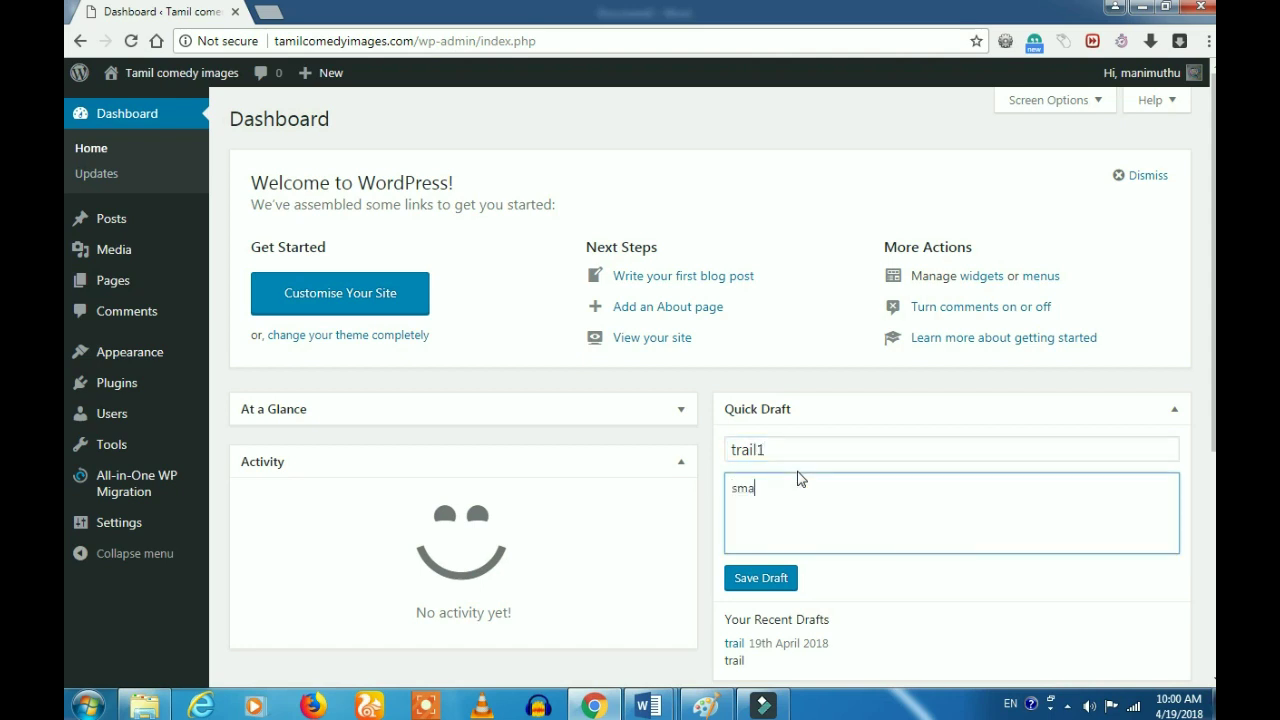
pyautogui.write(' app')
pyautogui.click(760, 578)
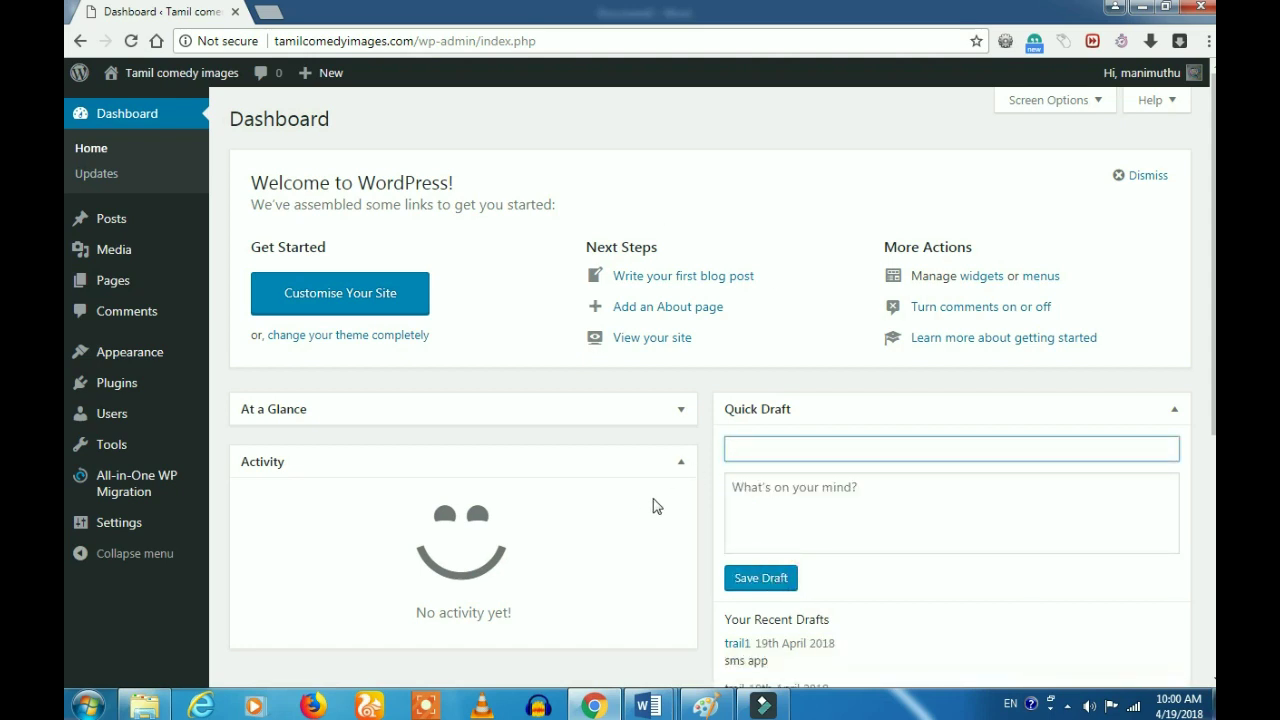
# Step: Return to the list of all posts and check the "trail1" draft
pyautogui.moveTo(171, 220)
pyautogui.click(229, 221)
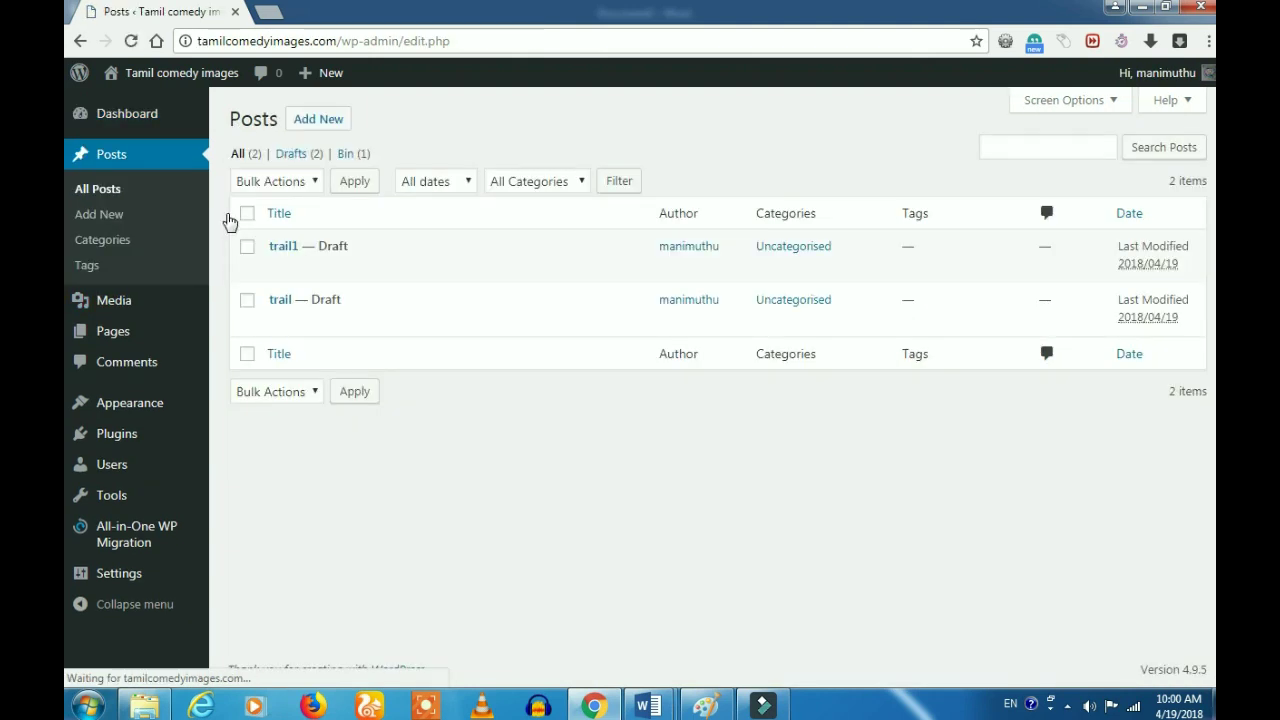
pyautogui.moveTo(290, 245)
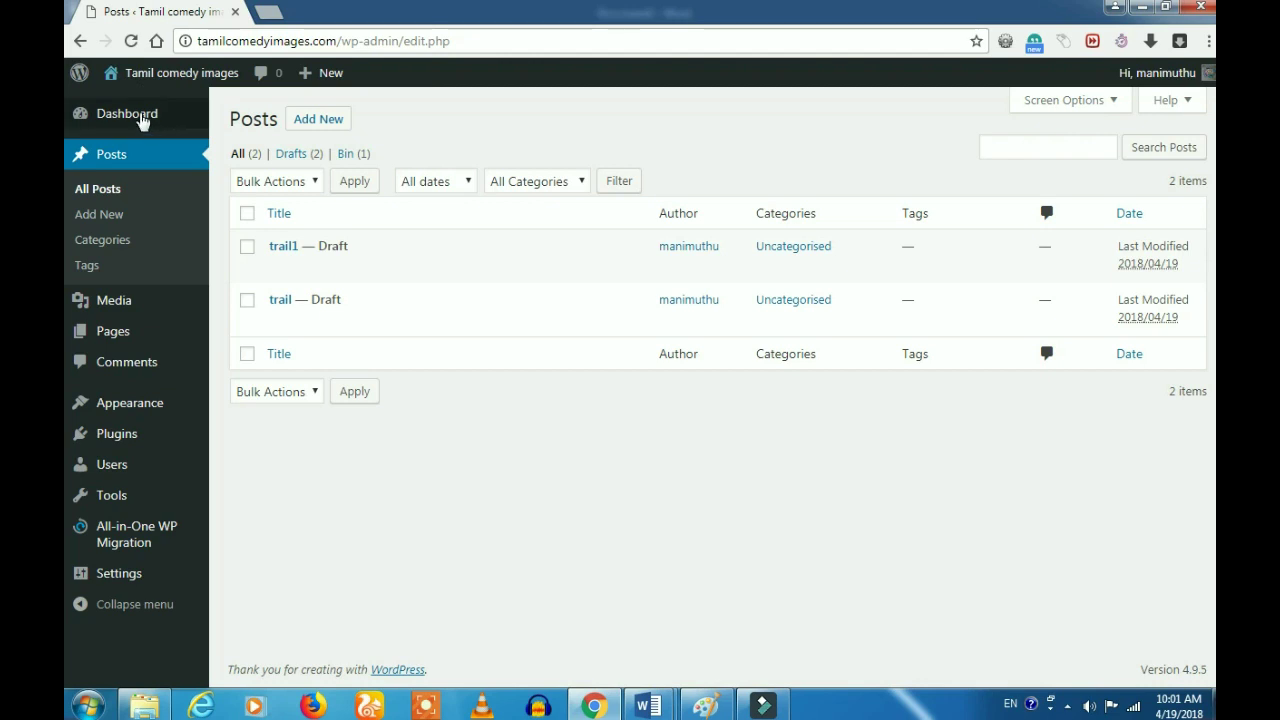
# Step: Open the WordPress Updates page and review the Plugins, Themes and Translations sections
pyautogui.click(123, 120)
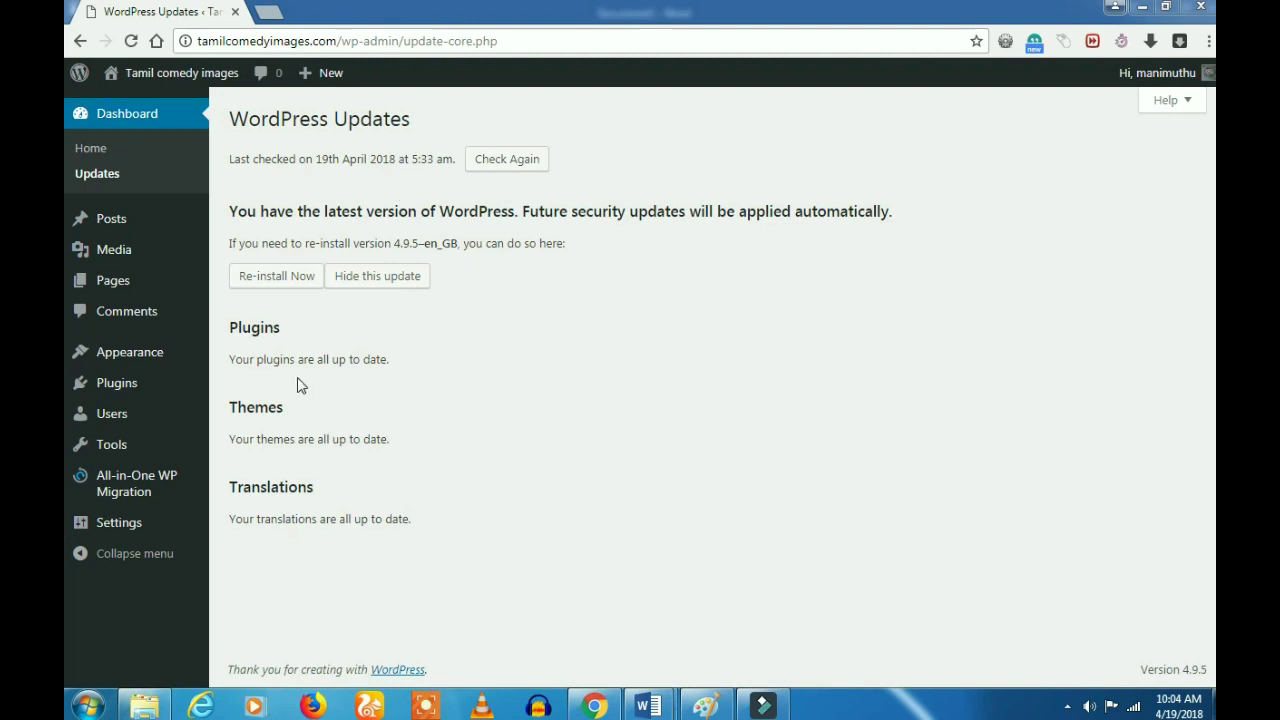
pyautogui.doubleClick(260, 412)
pyautogui.doubleClick(264, 488)
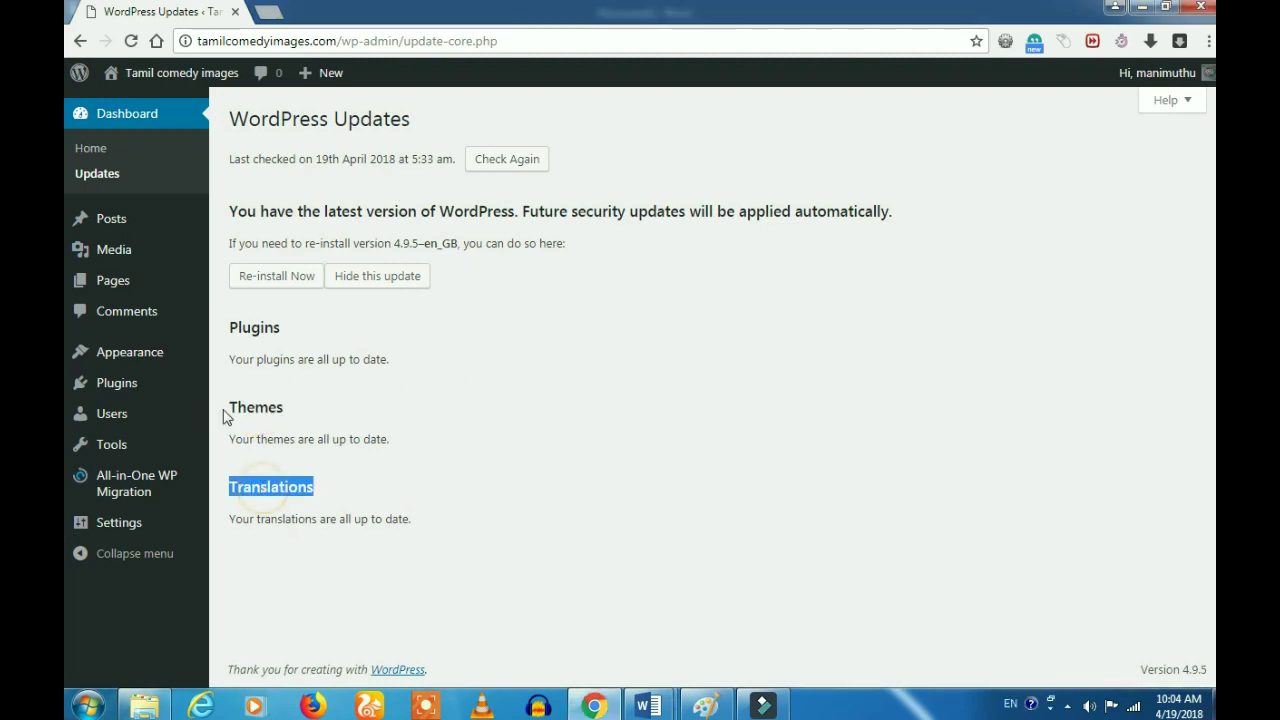
pyautogui.doubleClick(252, 327)
pyautogui.click(300, 348)
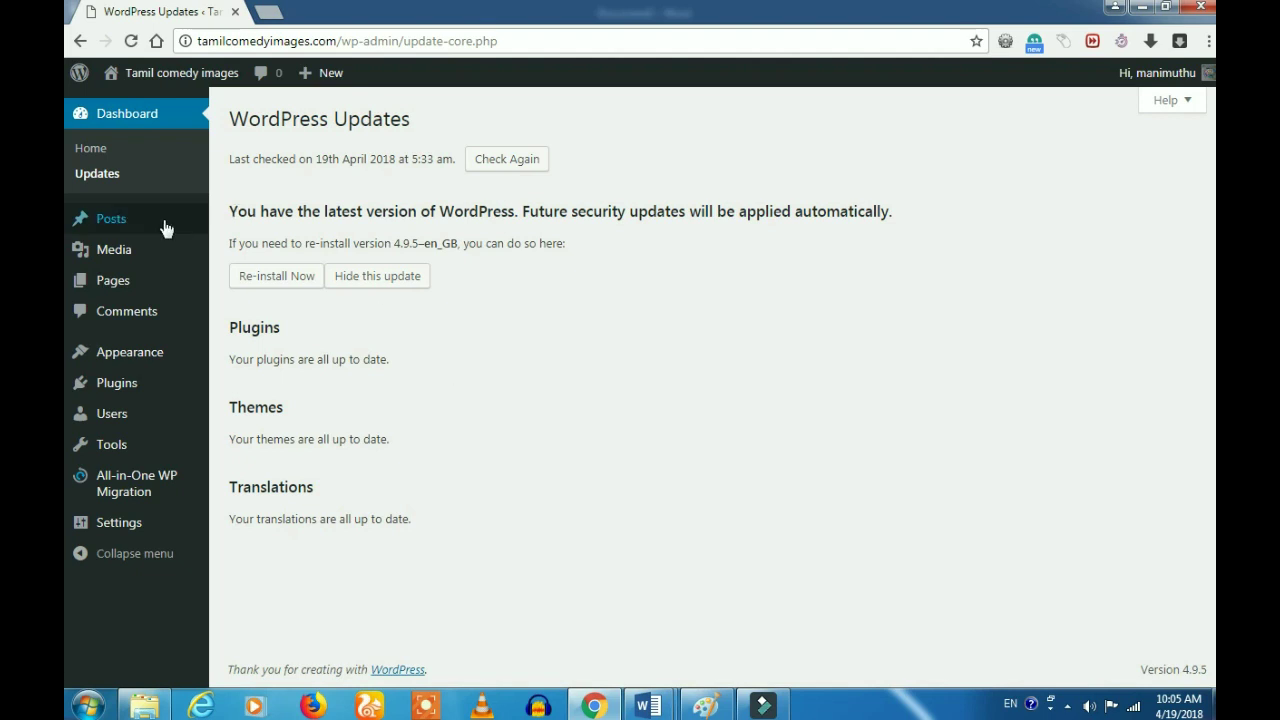
# Step: Open the post categories and change the name of the Uncategorised category to "comedy"
pyautogui.moveTo(152, 226)
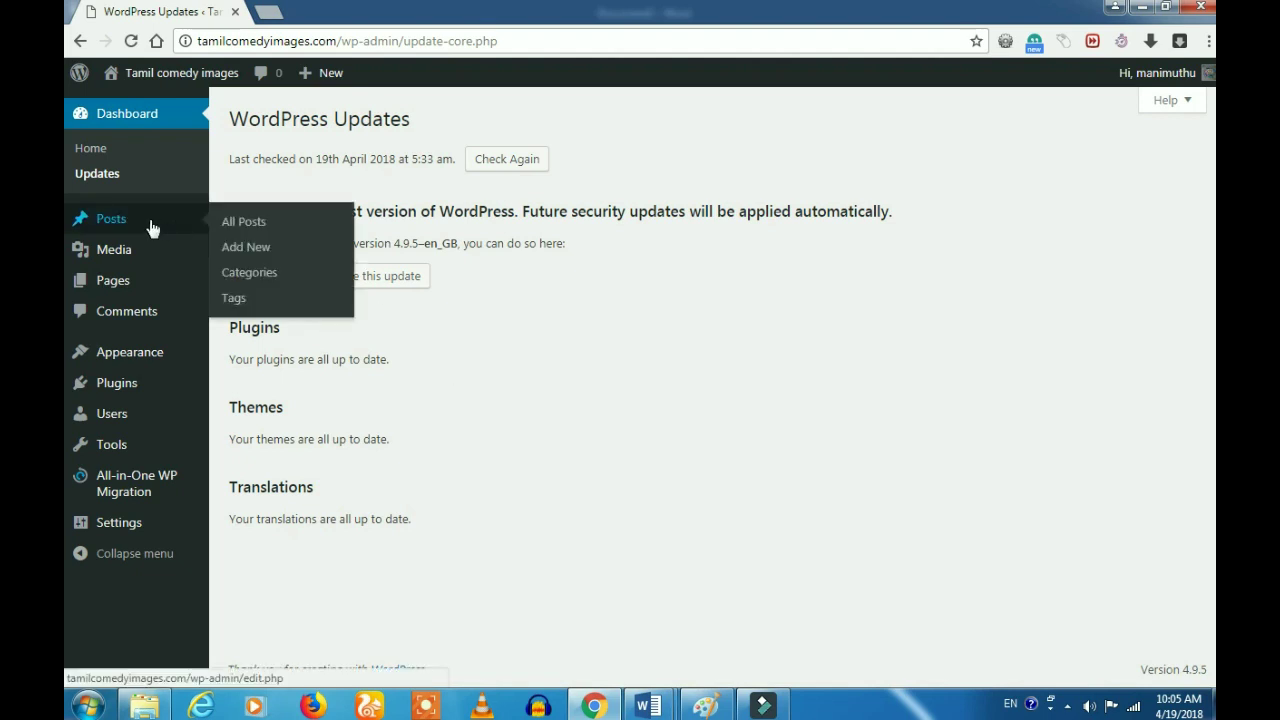
pyautogui.click(240, 226)
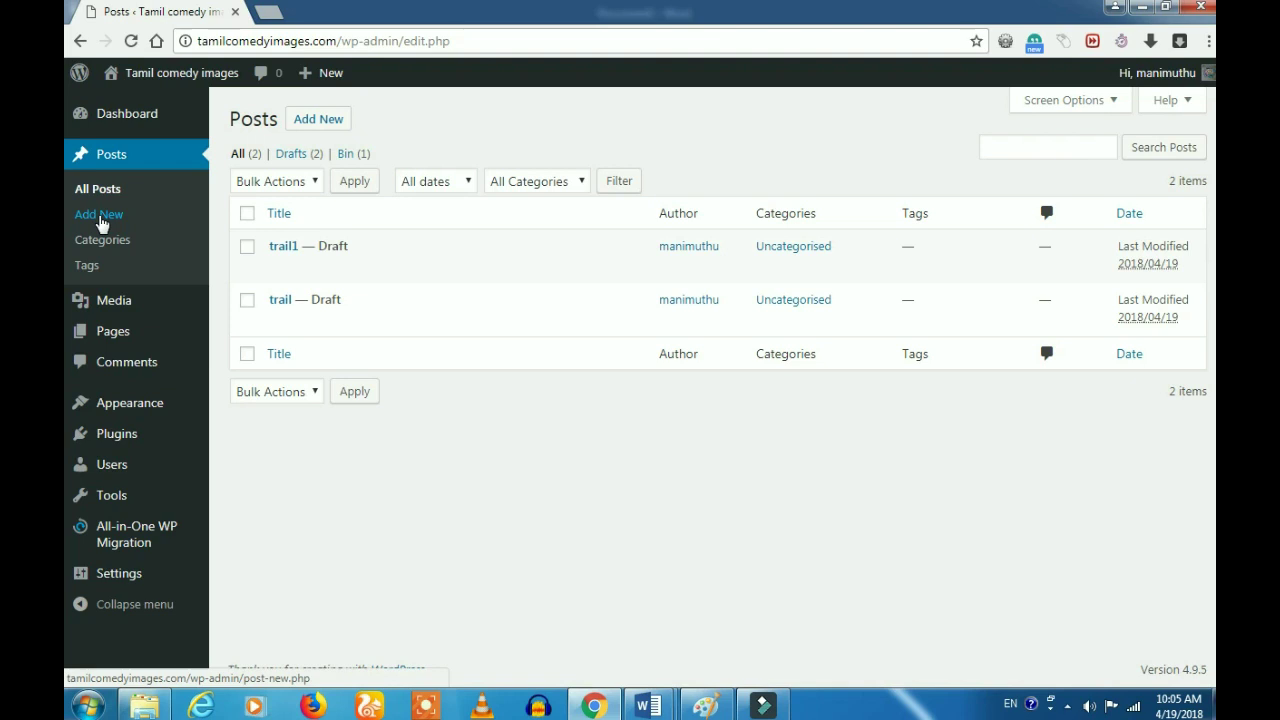
pyautogui.click(97, 242)
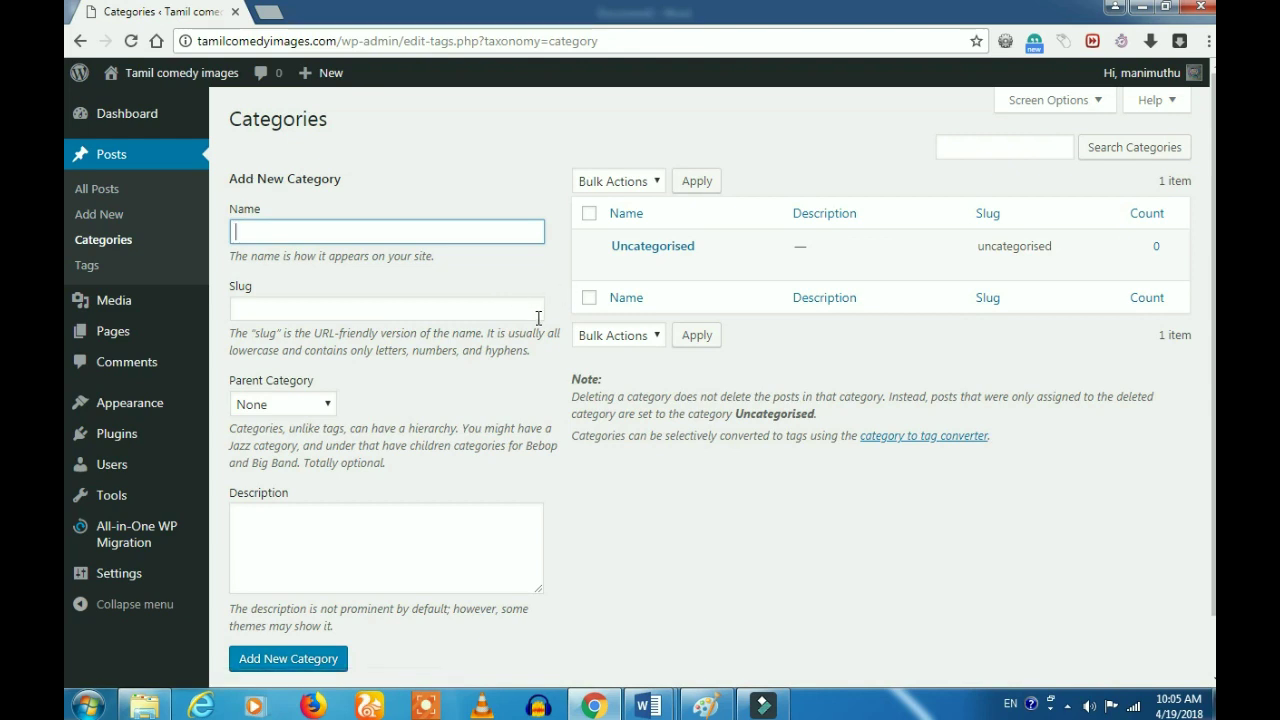
pyautogui.moveTo(634, 251)
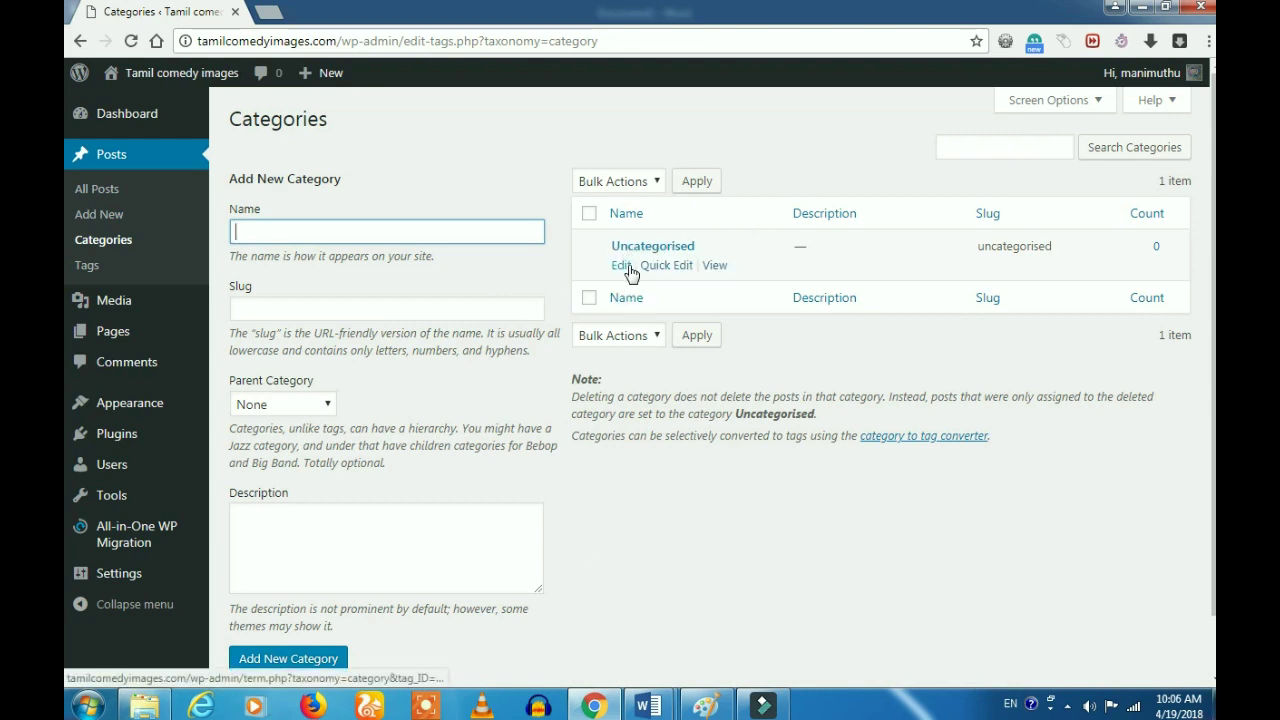
pyautogui.click(620, 266)
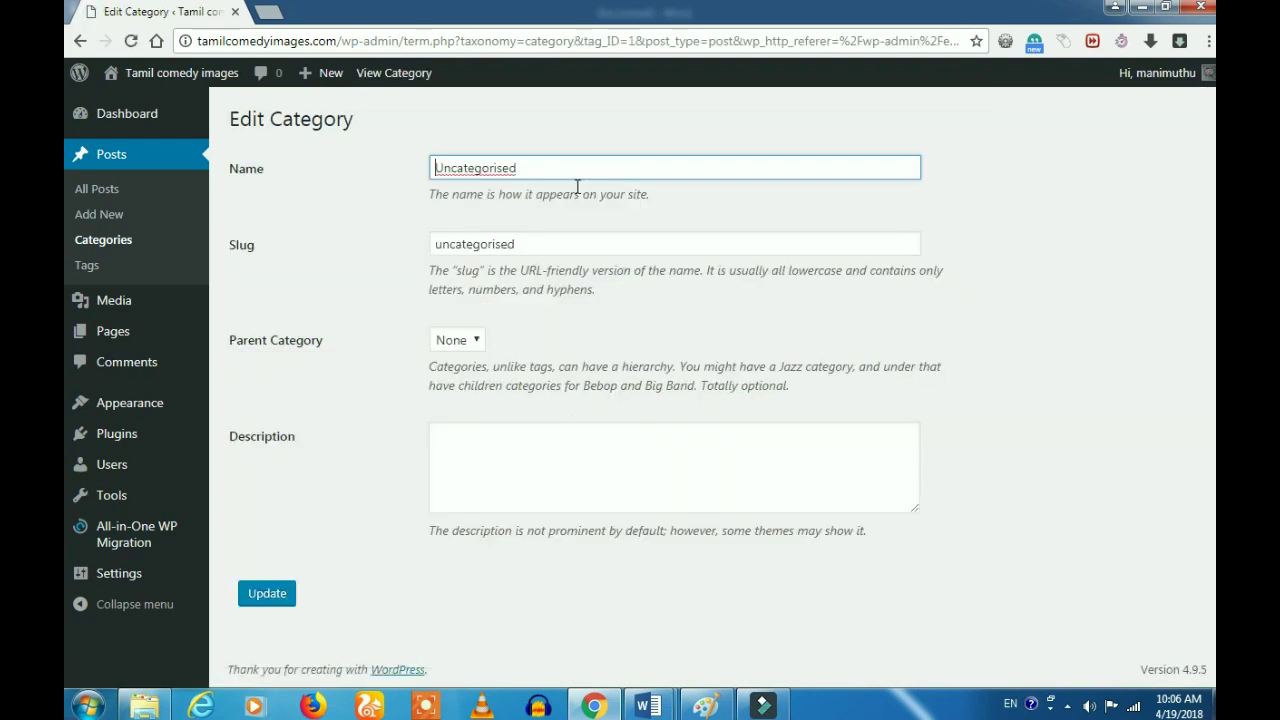
pyautogui.moveTo(522, 167); pyautogui.dragTo(433, 166)
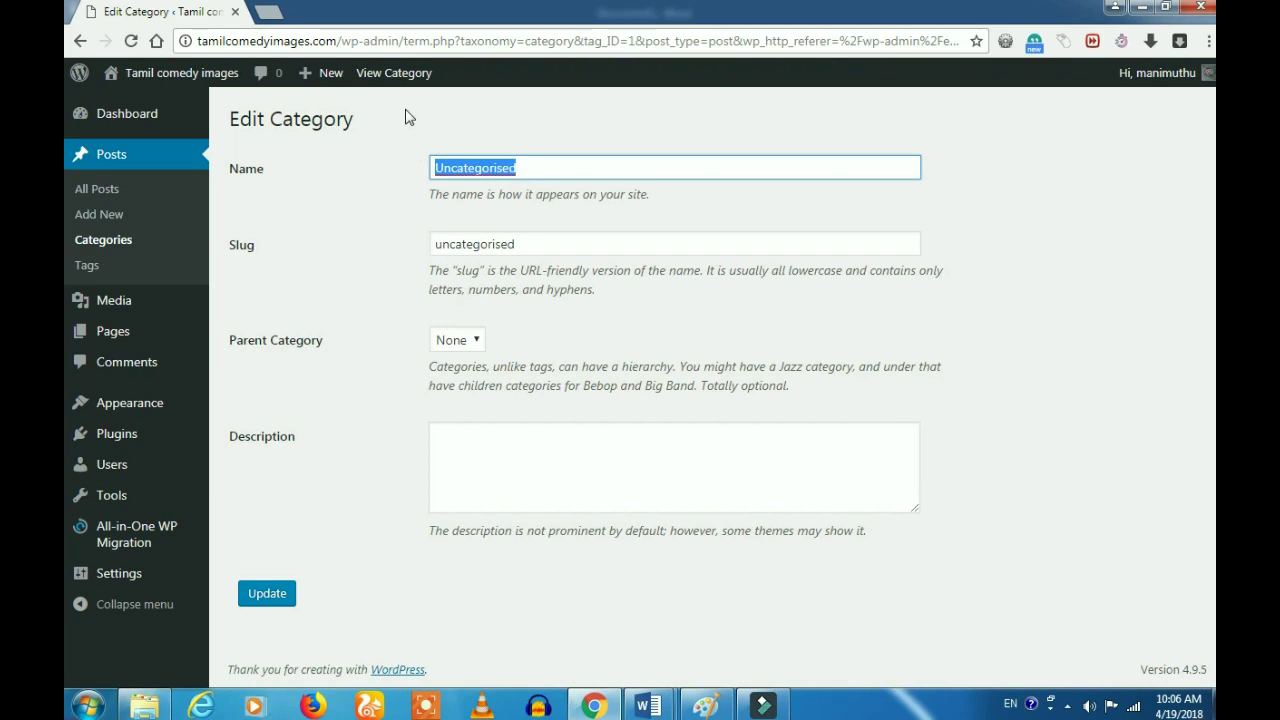
pyautogui.write('comedy')
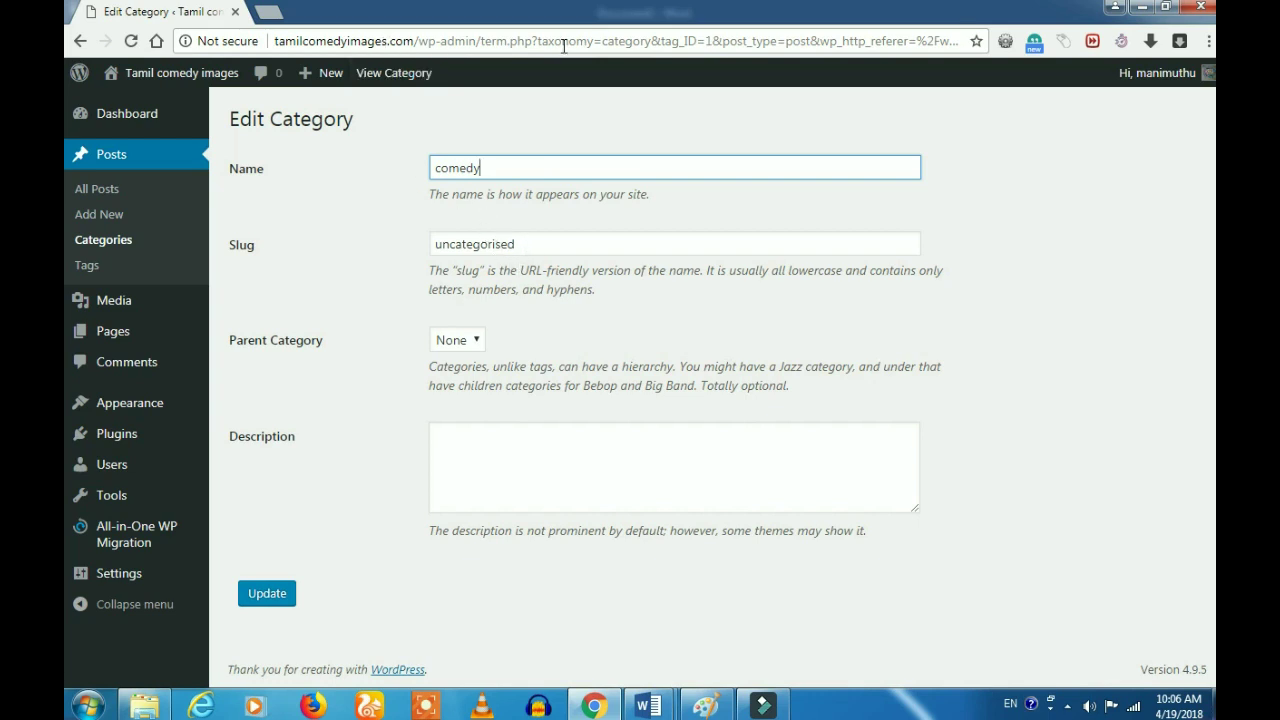
# Step: Set the slug of the category being edited to "Comedy"
pyautogui.moveTo(481, 41); pyautogui.dragTo(928, 44)
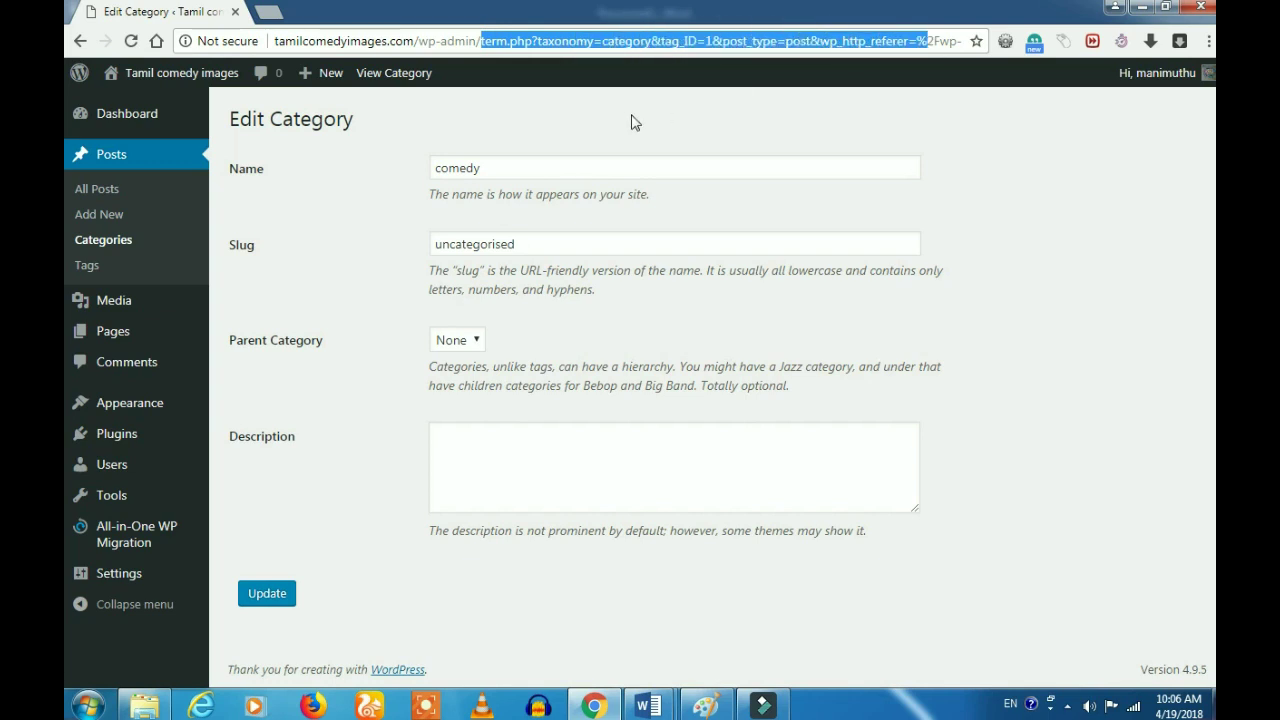
pyautogui.click(598, 121)
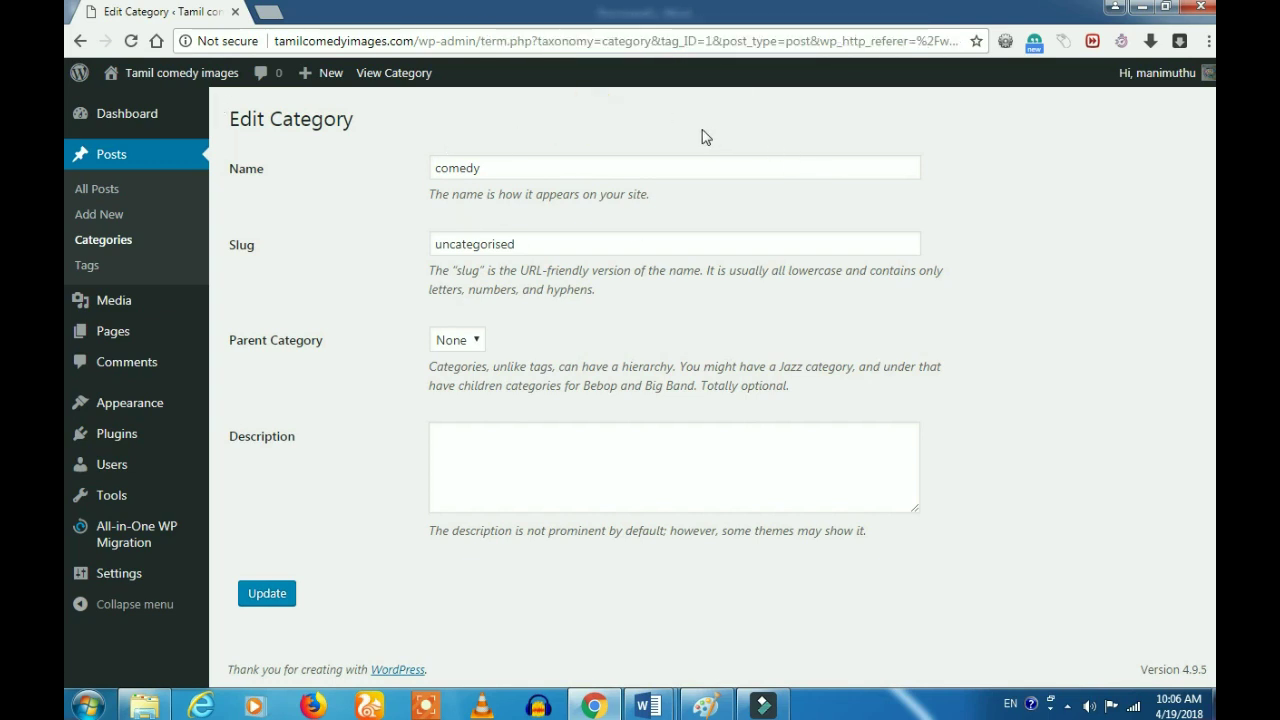
pyautogui.doubleClick(557, 243)
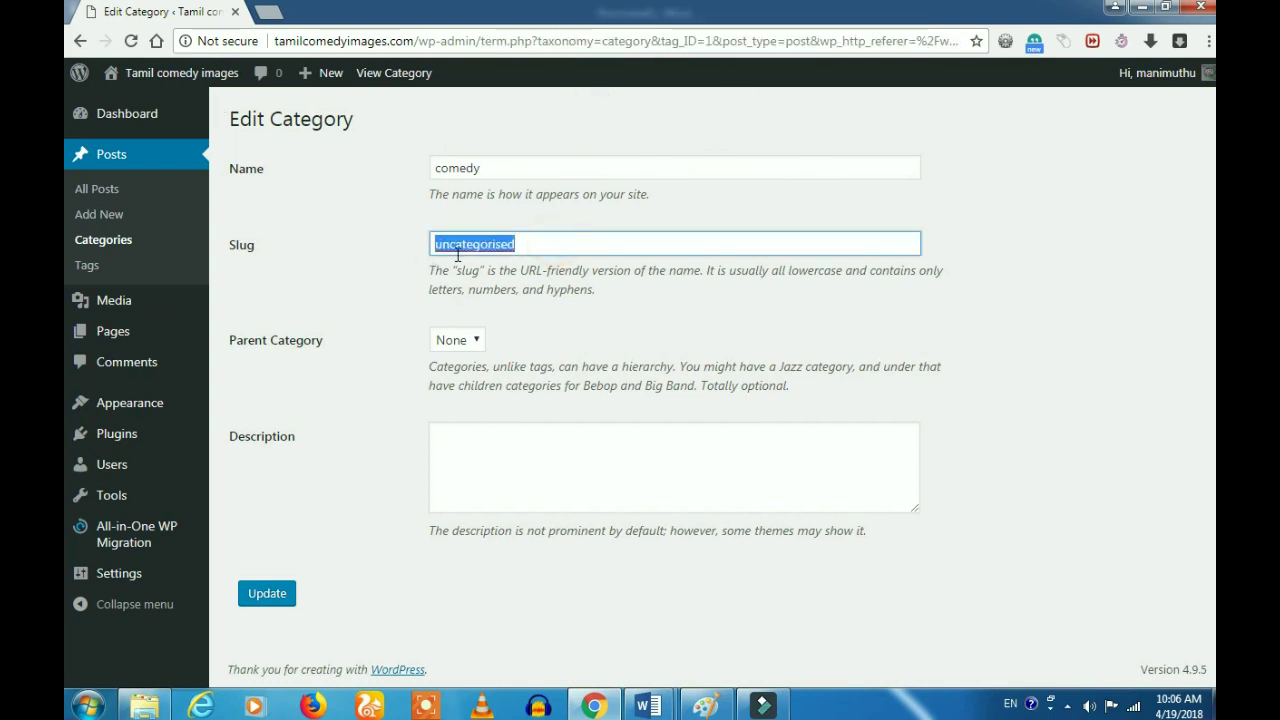
pyautogui.write('Comedy')
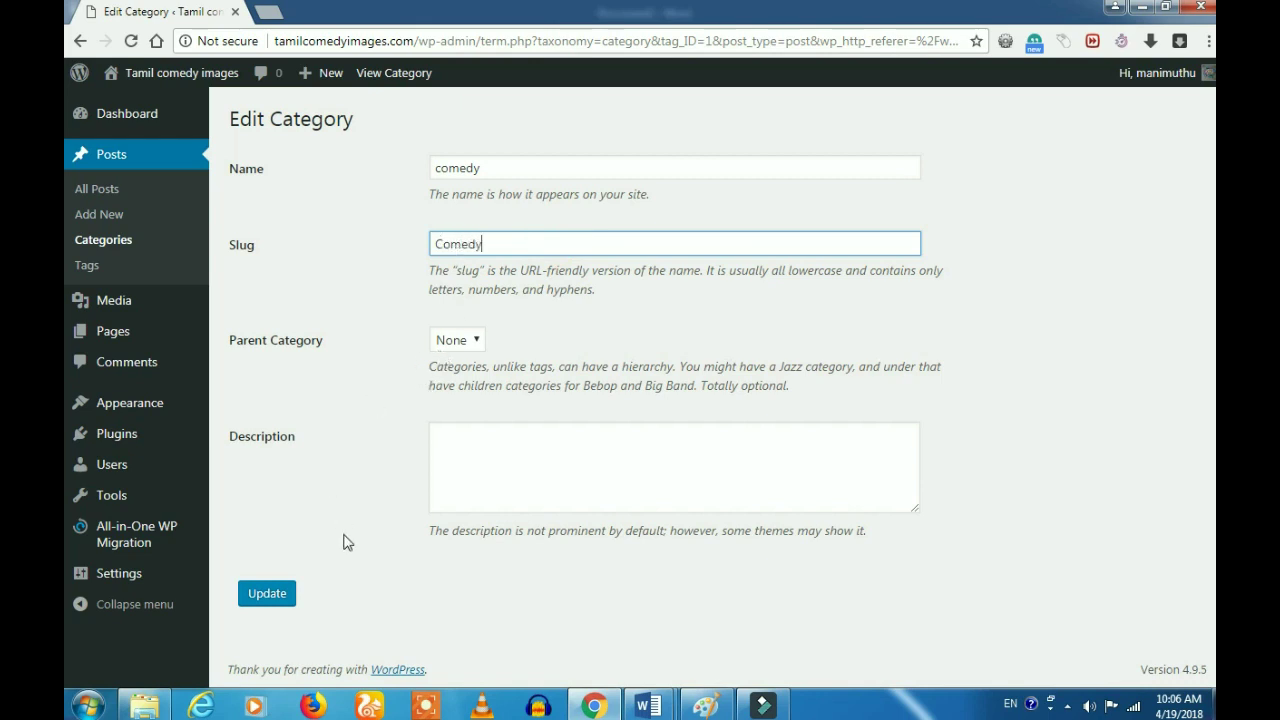
# Step: Save the changes to the comedy category and return to the Categories list
pyautogui.click(268, 596)
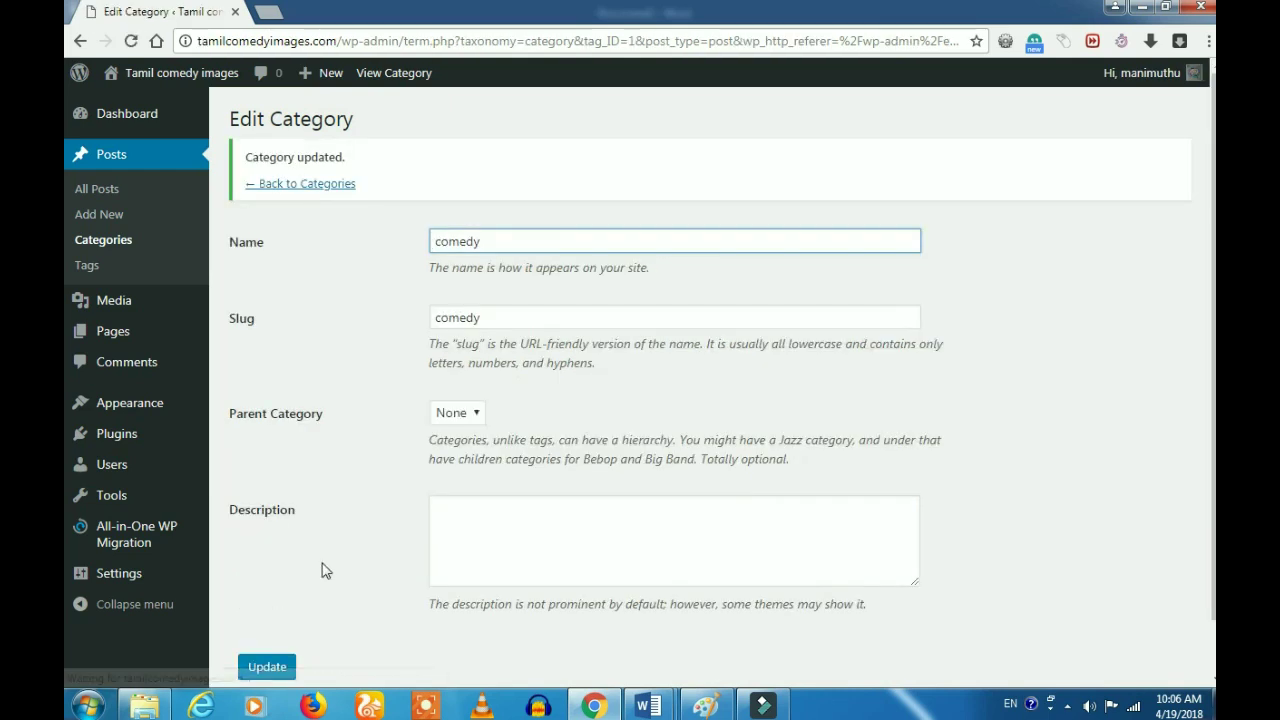
pyautogui.click(271, 185)
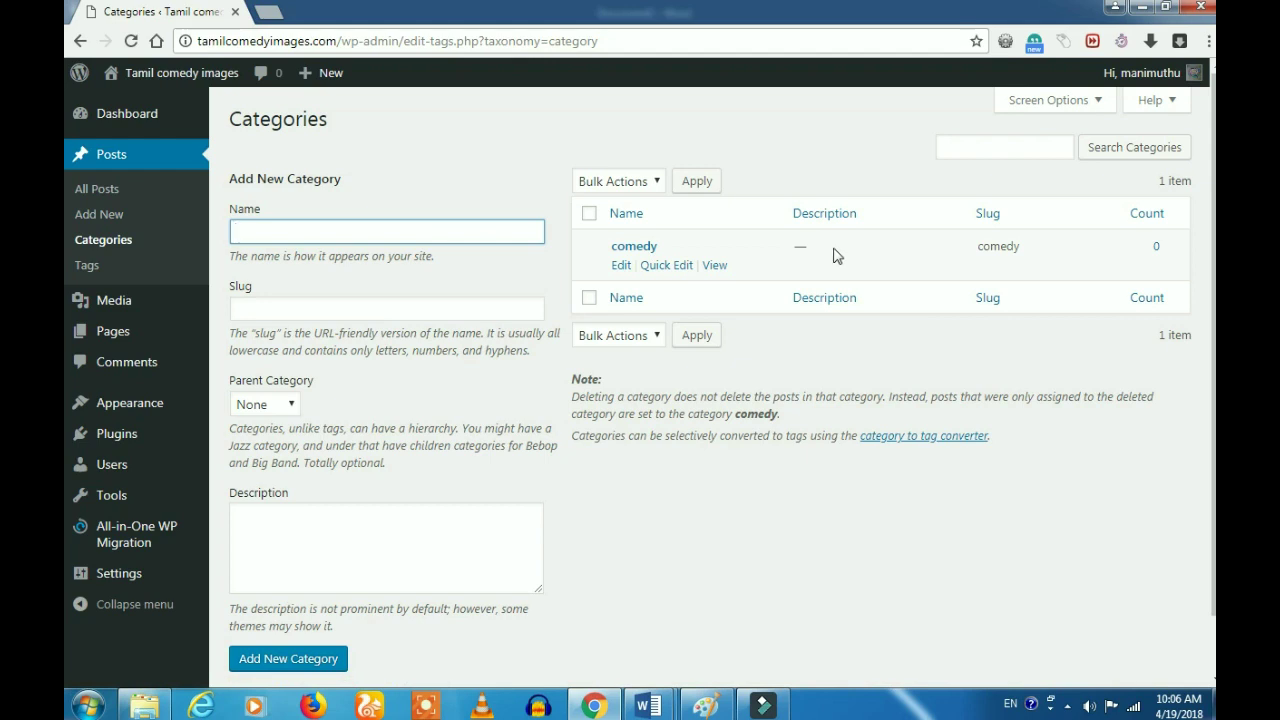
pyautogui.click(762, 480)
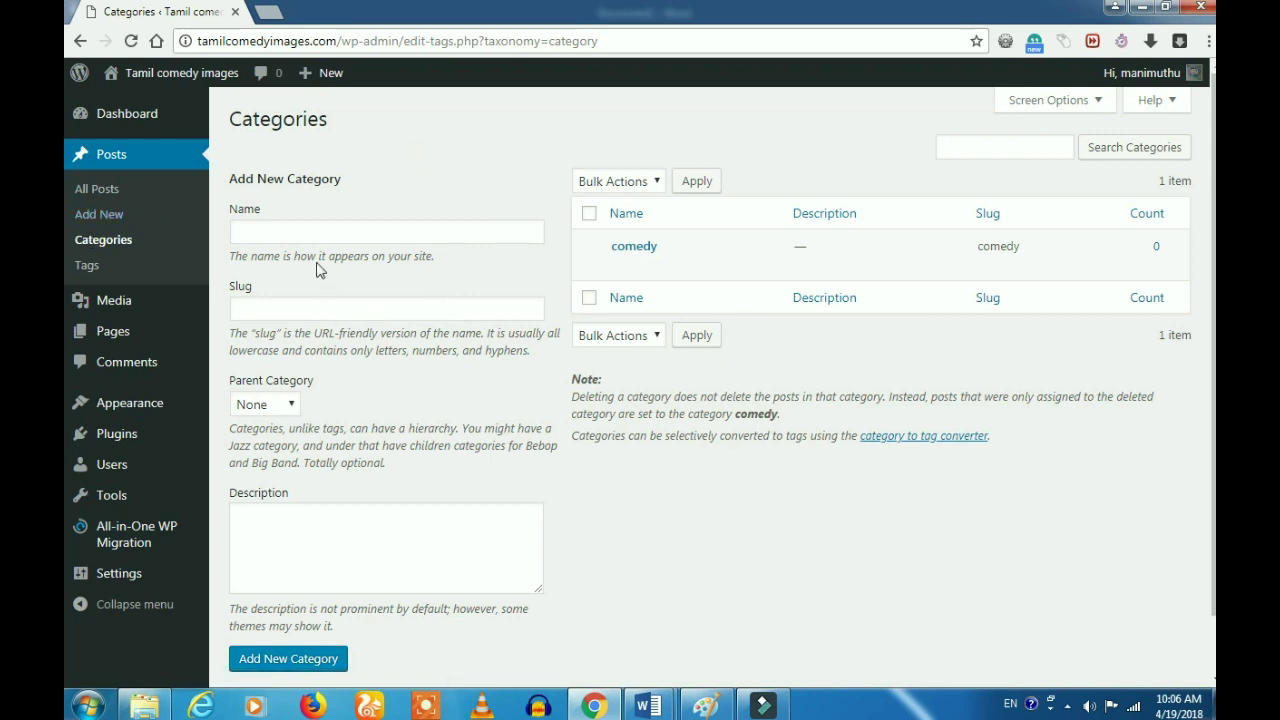
# Step: Enter "Youtube videos" as the name of a new category
pyautogui.click(311, 236)
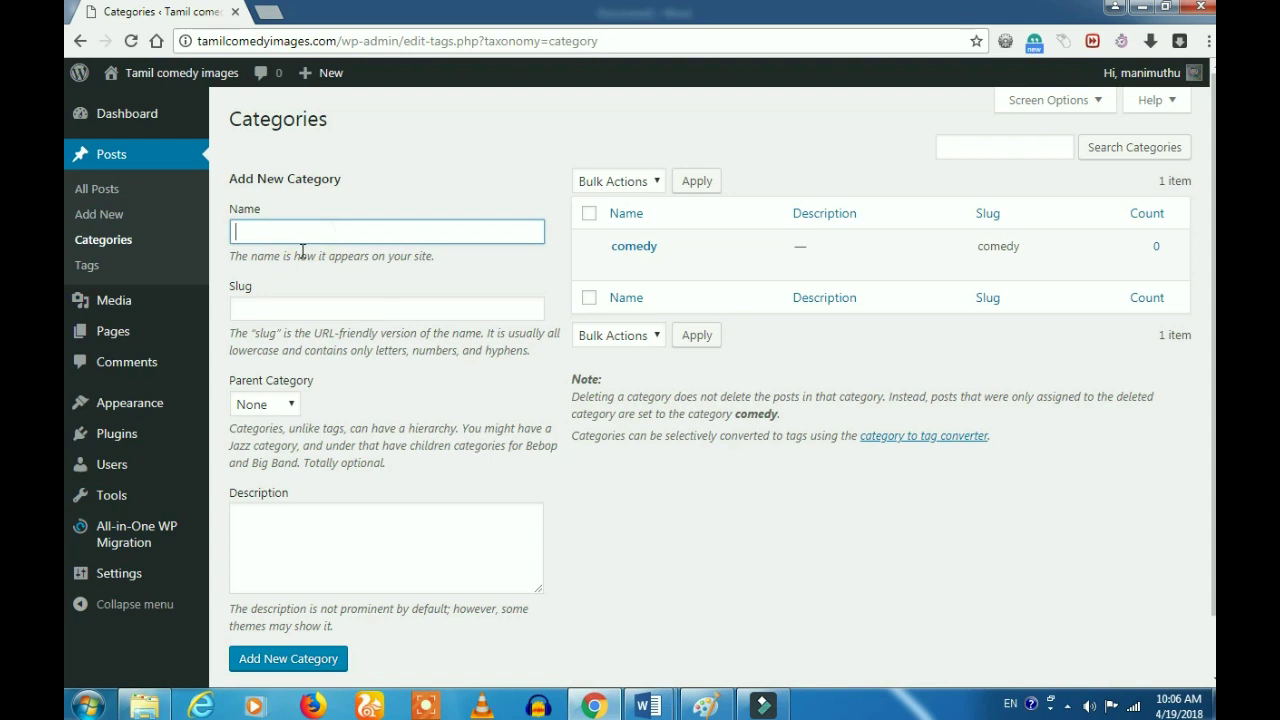
pyautogui.write('Ma')
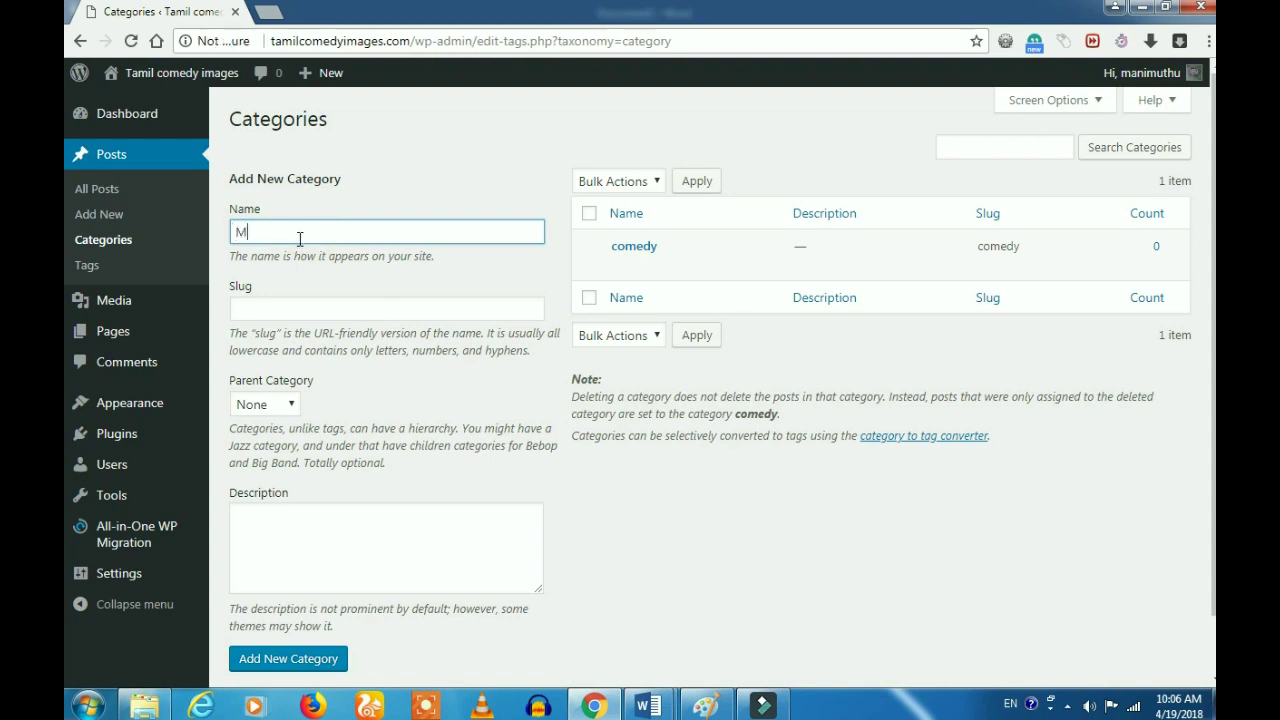
pyautogui.press('BackSpace')
pyautogui.press('BackSpace')
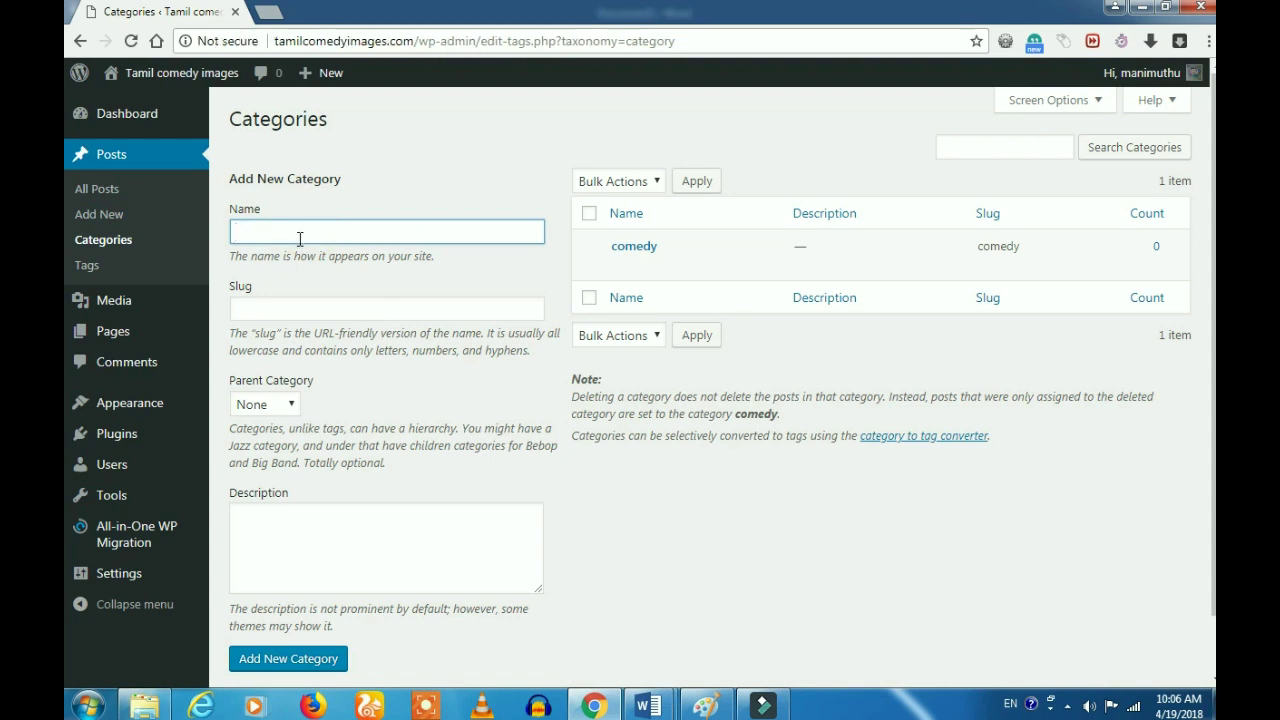
pyautogui.write('Youtube ')
pyautogui.write('e ')
pyautogui.write('vid')
pyautogui.write('eos')
# Step: Copy the new category's name into its slug, making it "Youtube videos"
pyautogui.click(360, 314)
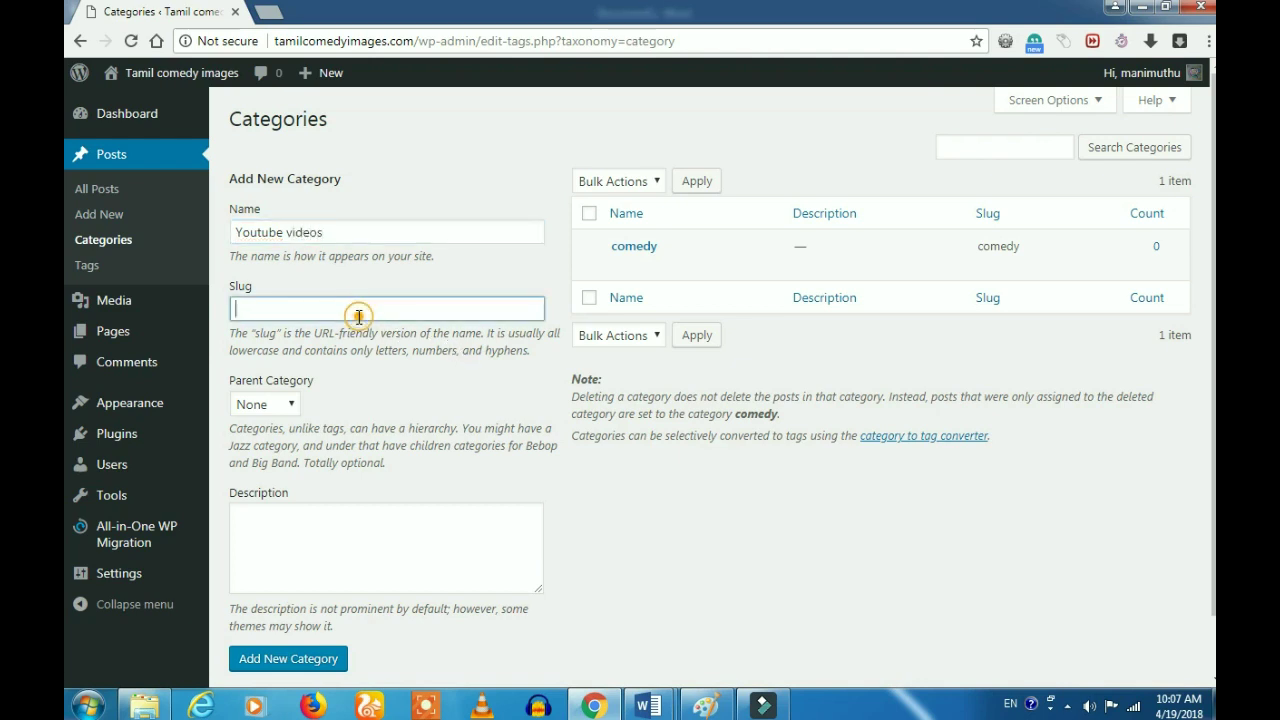
pyautogui.moveTo(324, 233); pyautogui.dragTo(214, 238)
pyautogui.hotkey('ctrl', 'c')
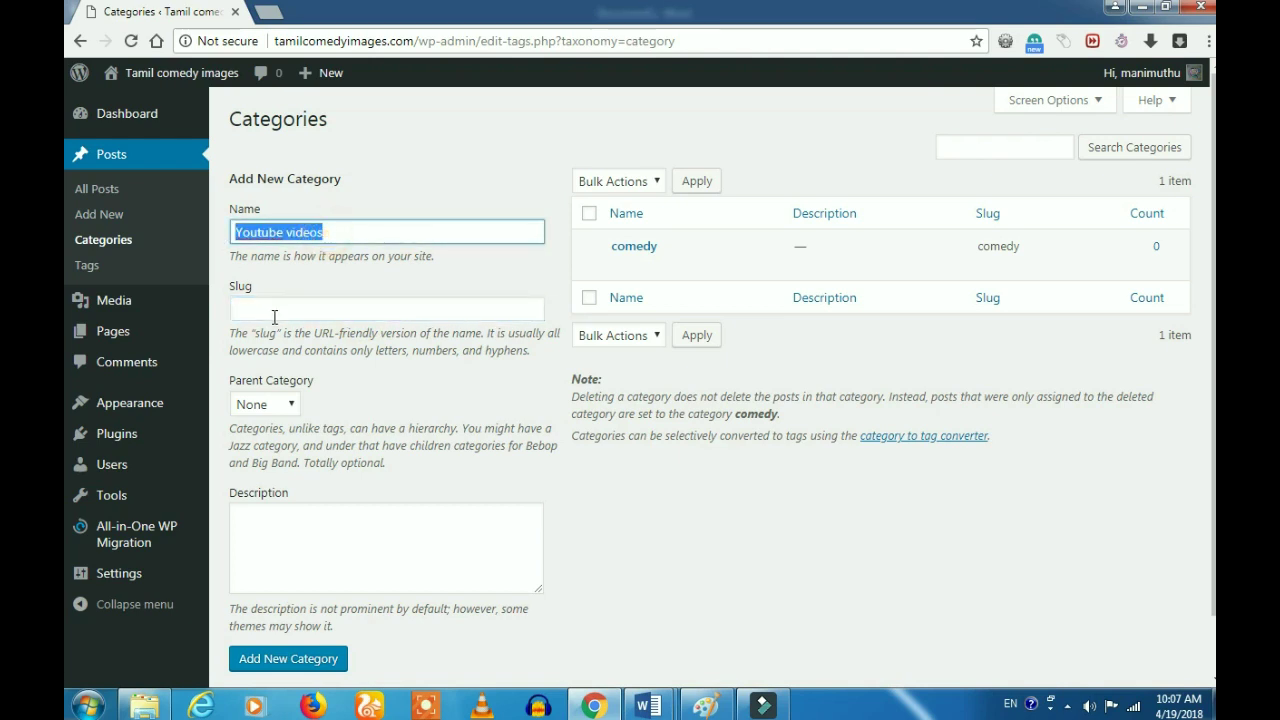
pyautogui.click(272, 310)
pyautogui.hotkey('ctrl', 'v')
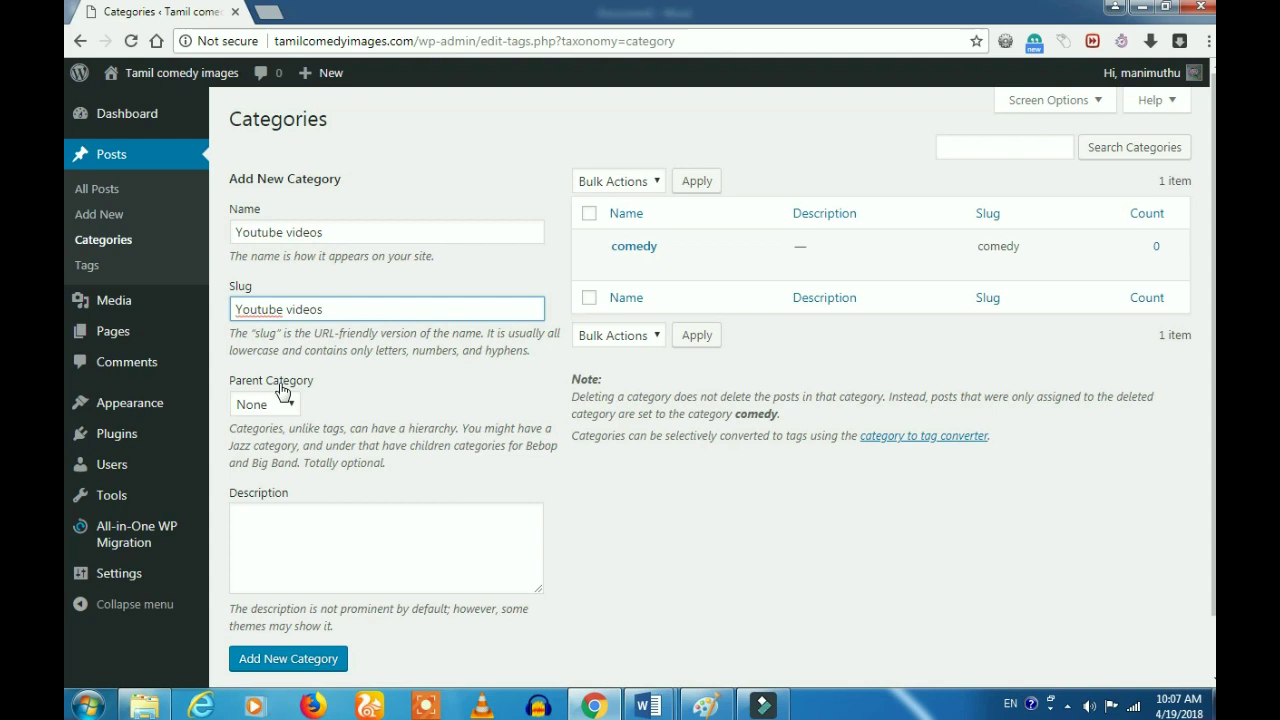
# Step: Set the parent category to comedy and add the new category
pyautogui.moveTo(626, 248)
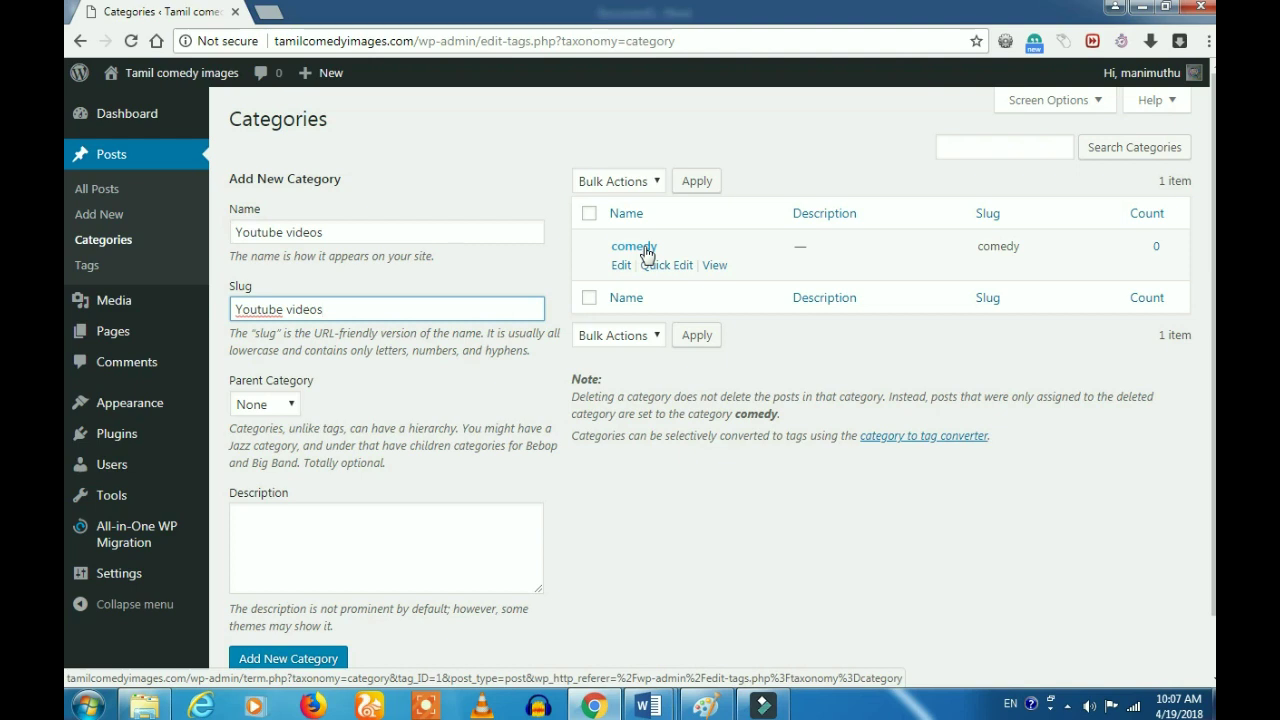
pyautogui.click(283, 408)
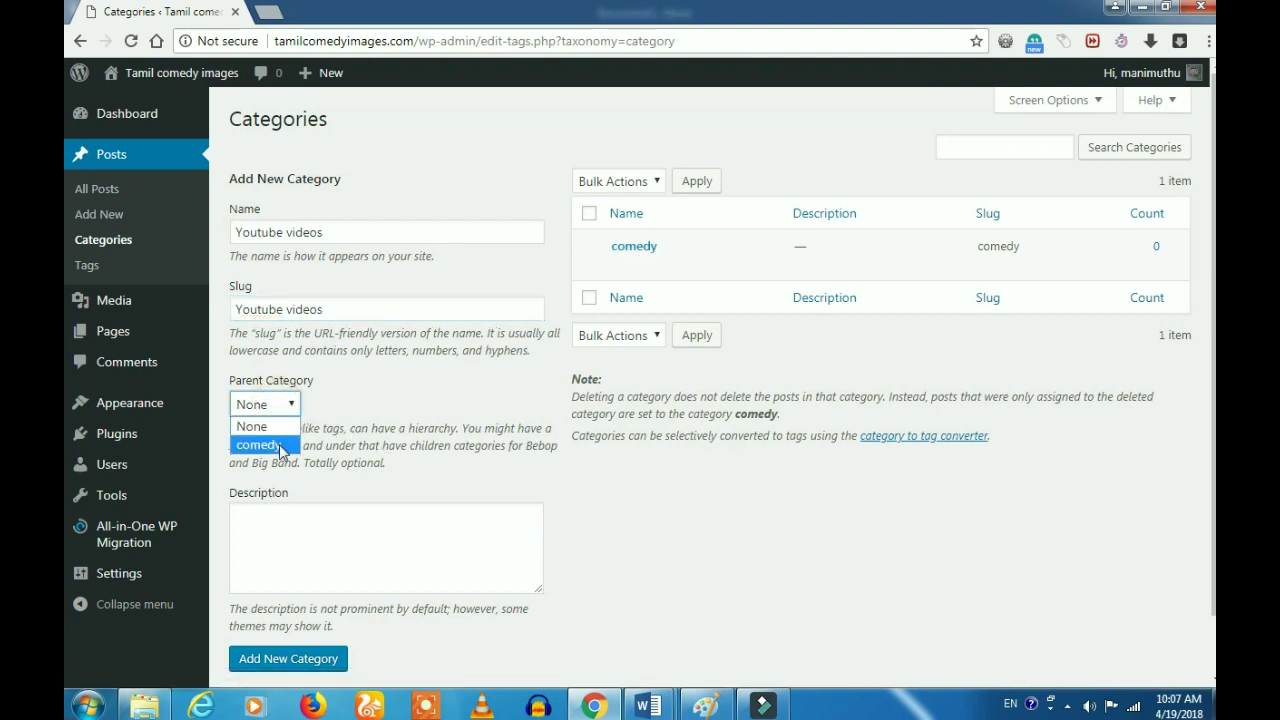
pyautogui.click(280, 446)
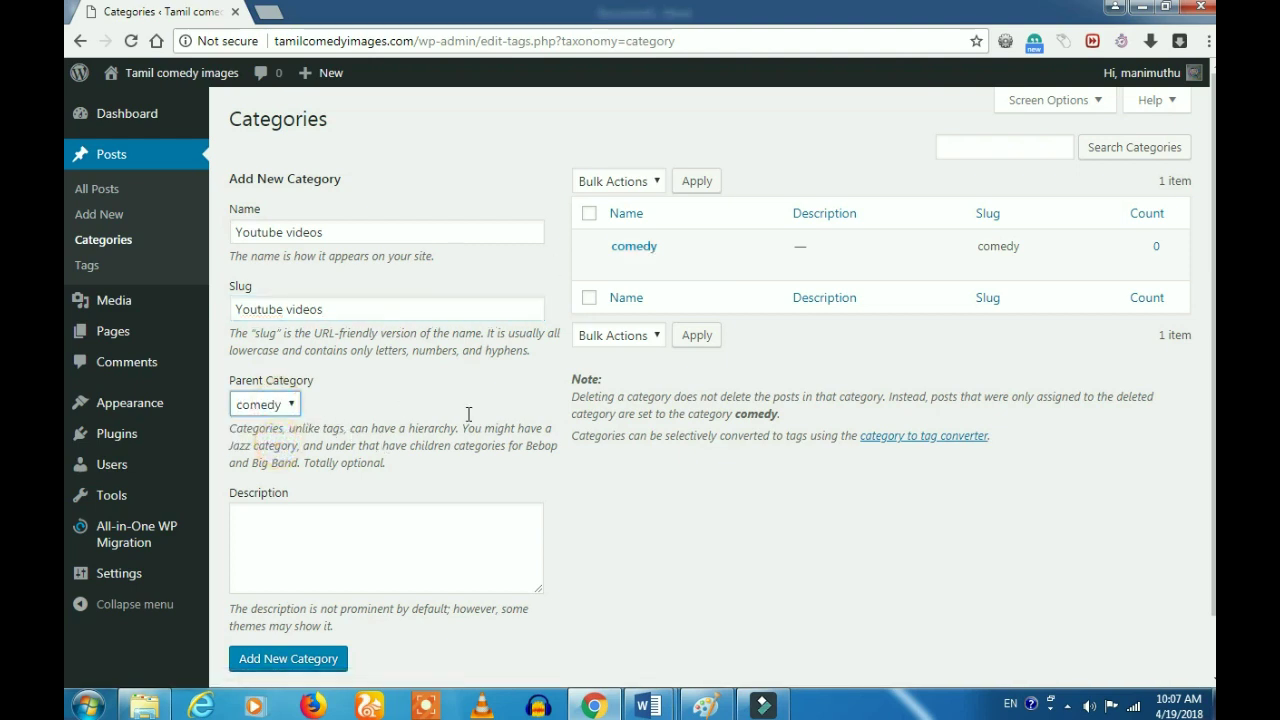
pyautogui.click(301, 664)
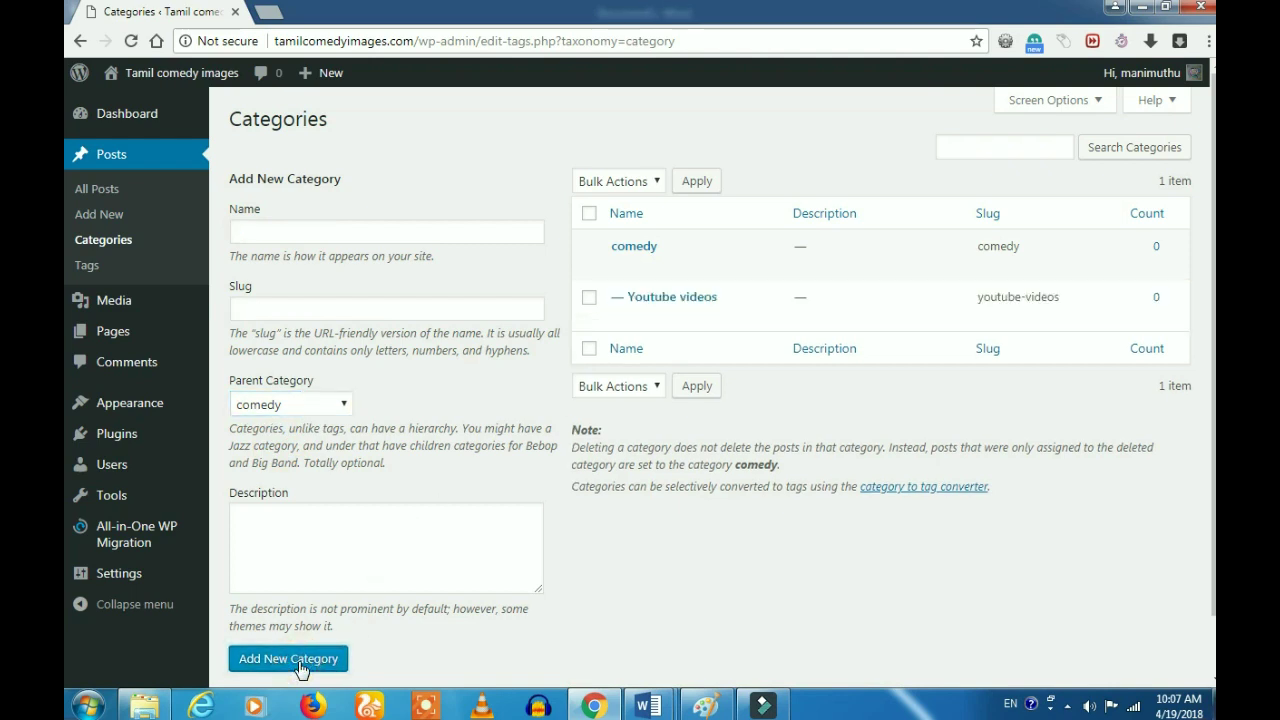
pyautogui.moveTo(620, 318)
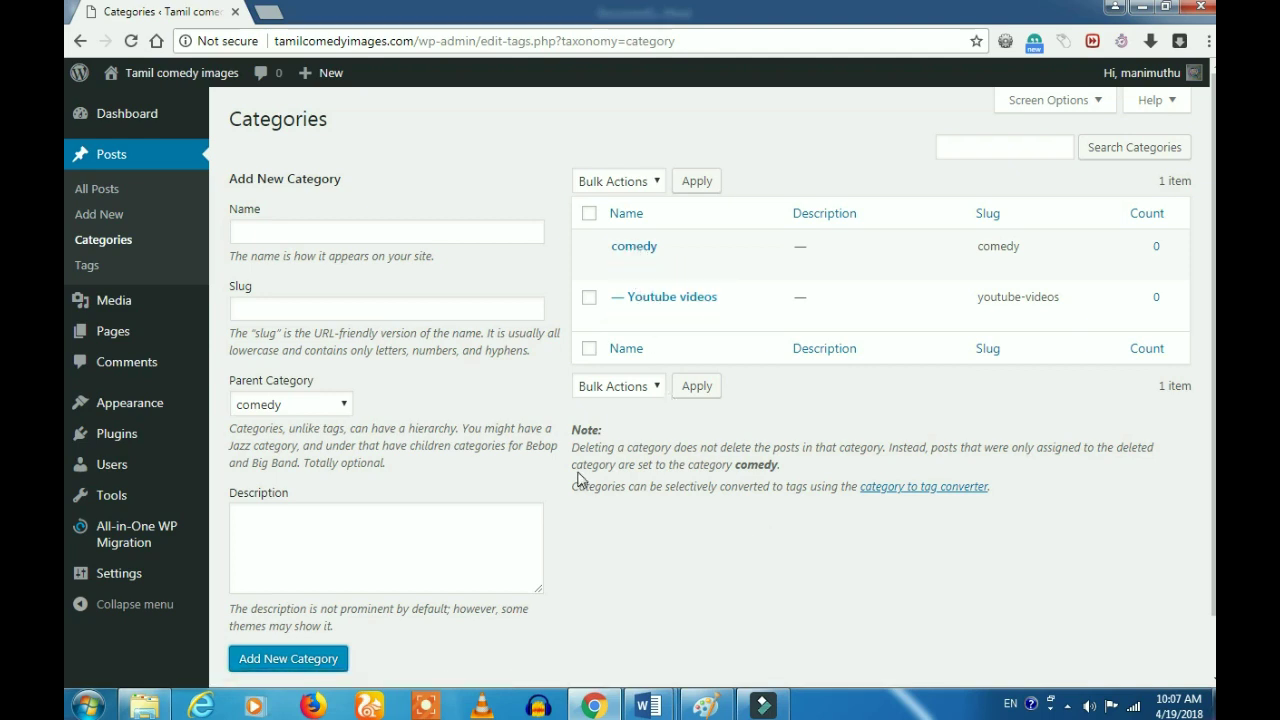
pyautogui.click(457, 394)
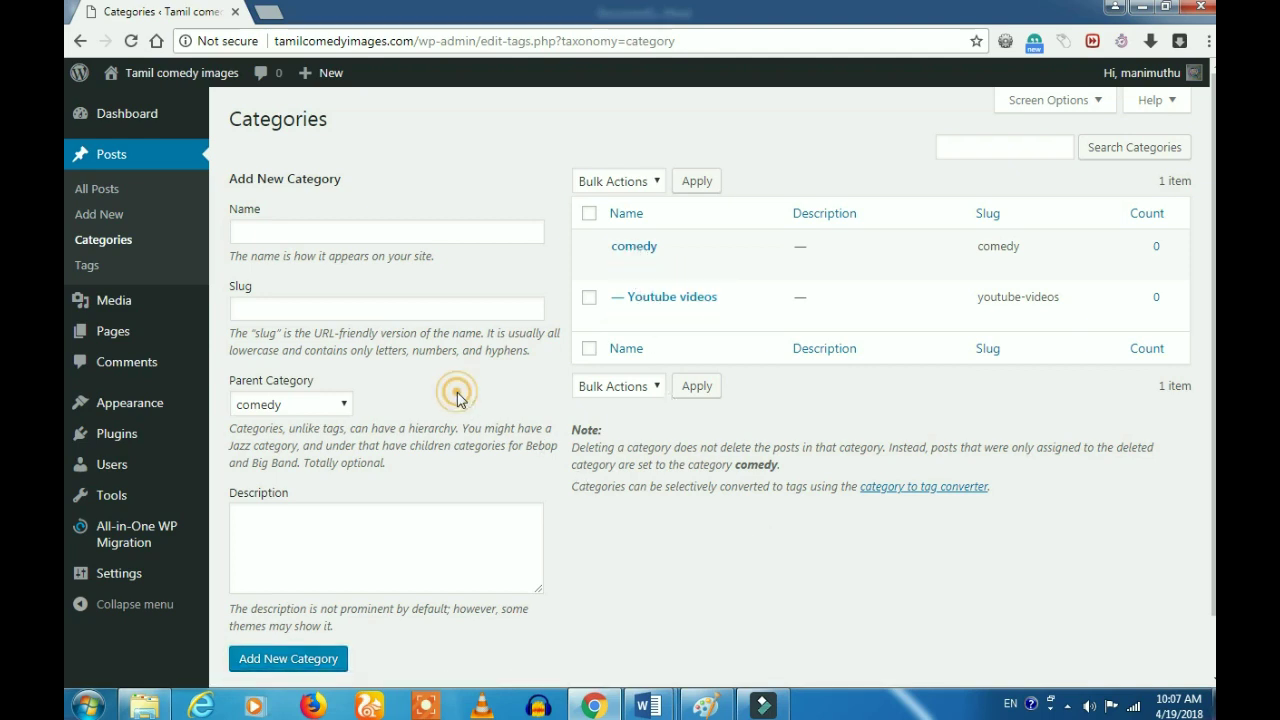
# Step: Open the post Tags page and look over the form for adding a tag and the tag list
pyautogui.click(86, 268)
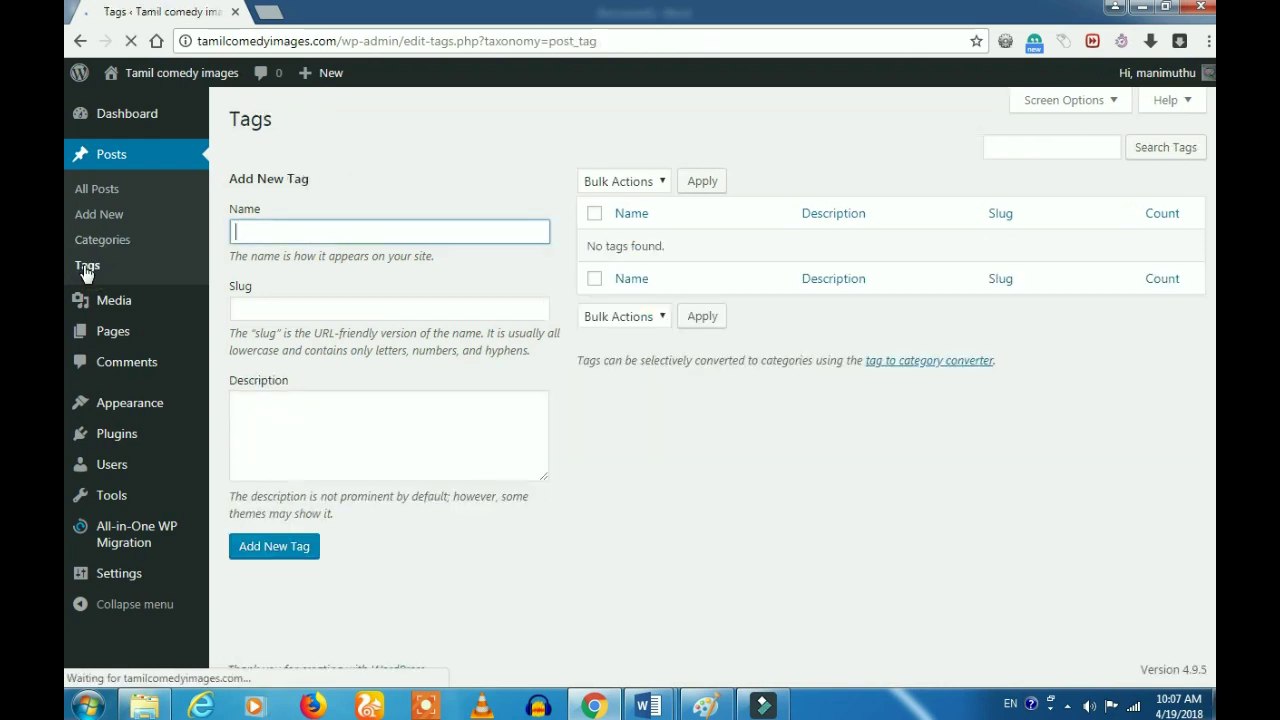
pyautogui.click(722, 475)
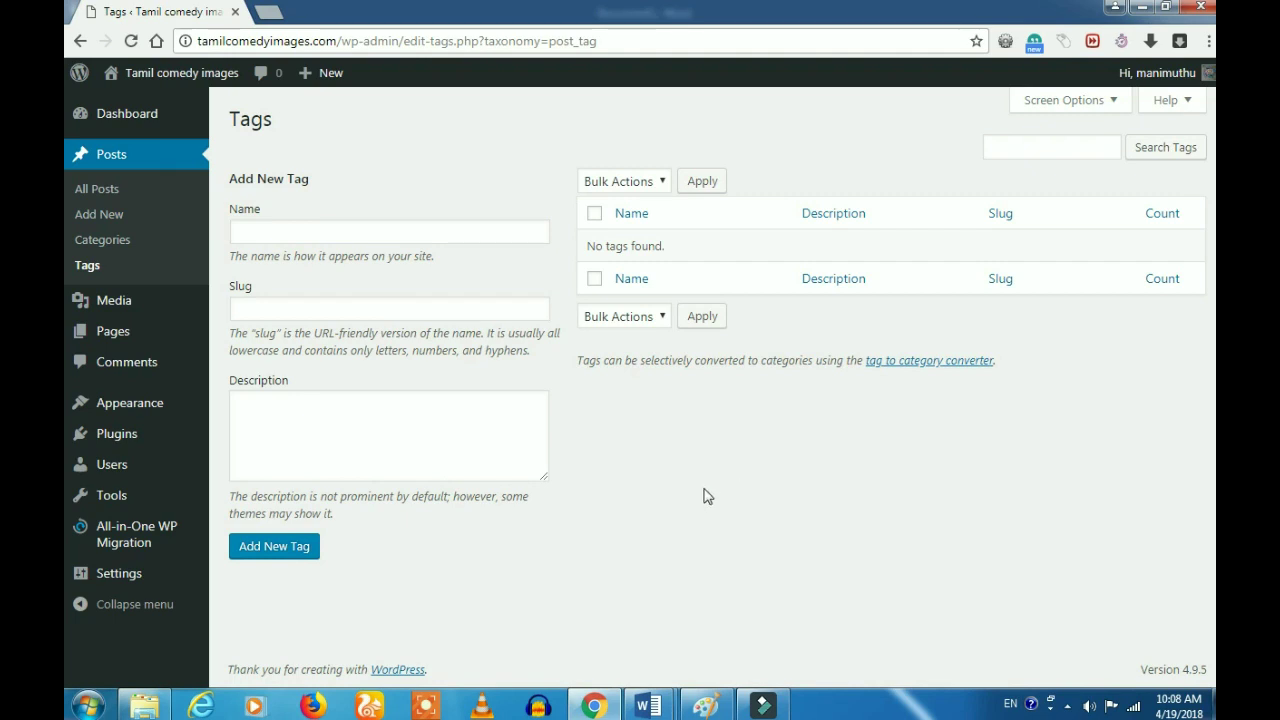
pyautogui.click(706, 496)
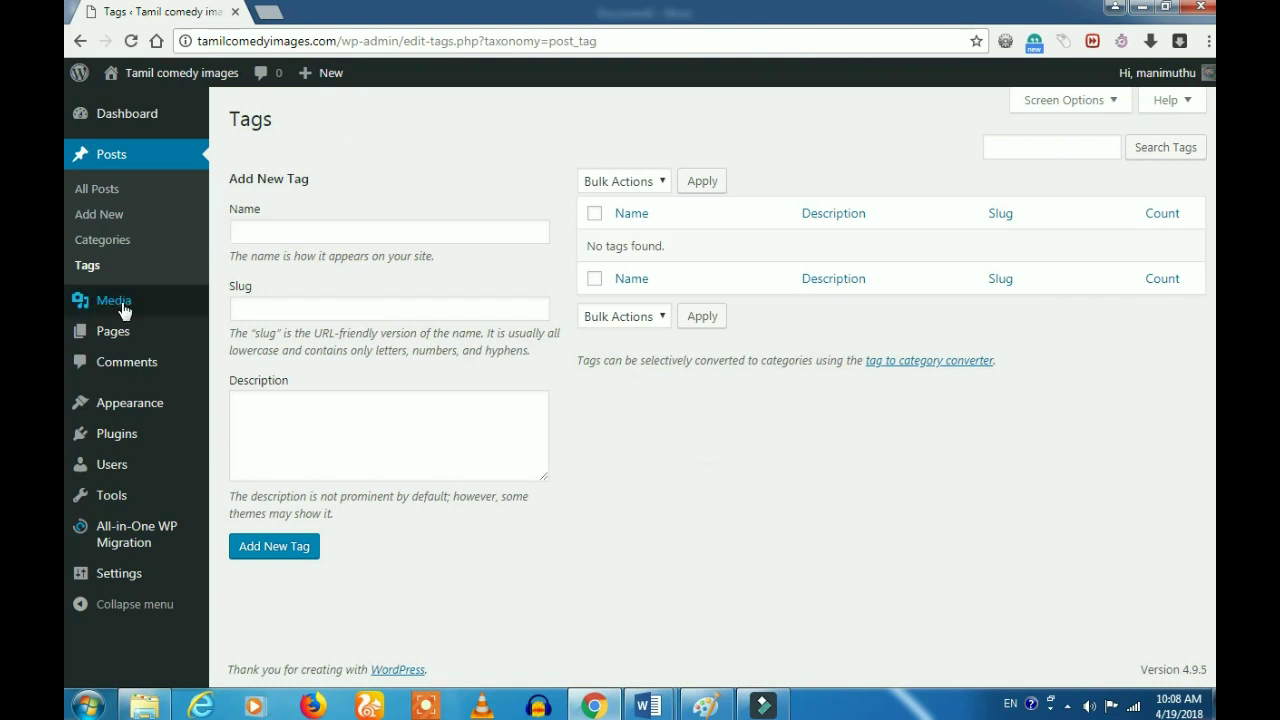
# Step: Open the Media Library of the Tamil comedy images site and check its uploaded files
pyautogui.moveTo(124, 311)
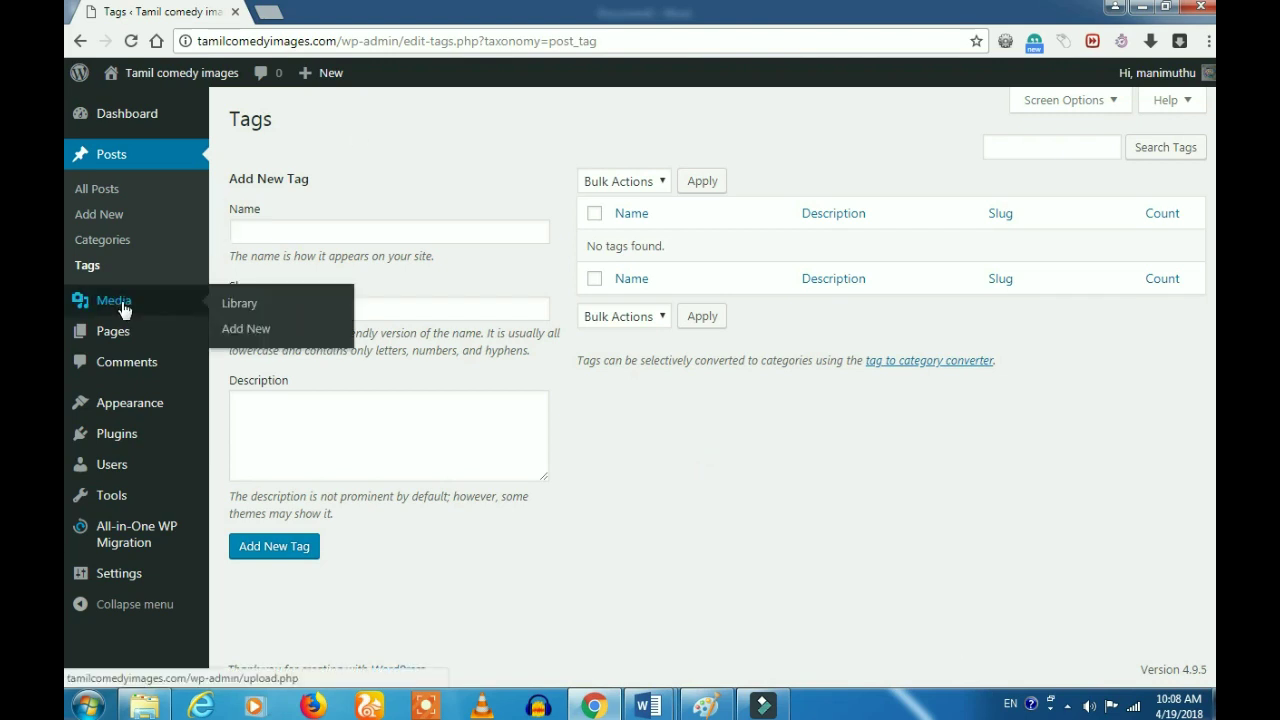
pyautogui.click(222, 306)
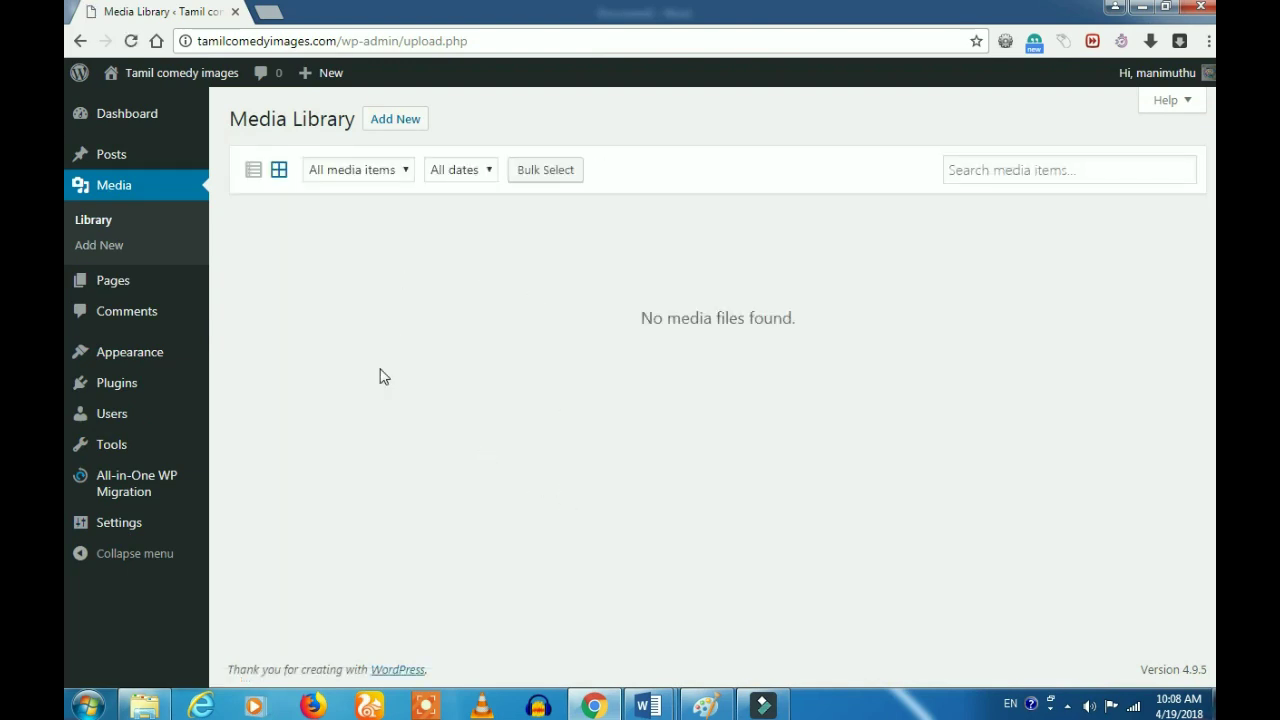
pyautogui.moveTo(546, 289); pyautogui.dragTo(636, 398)
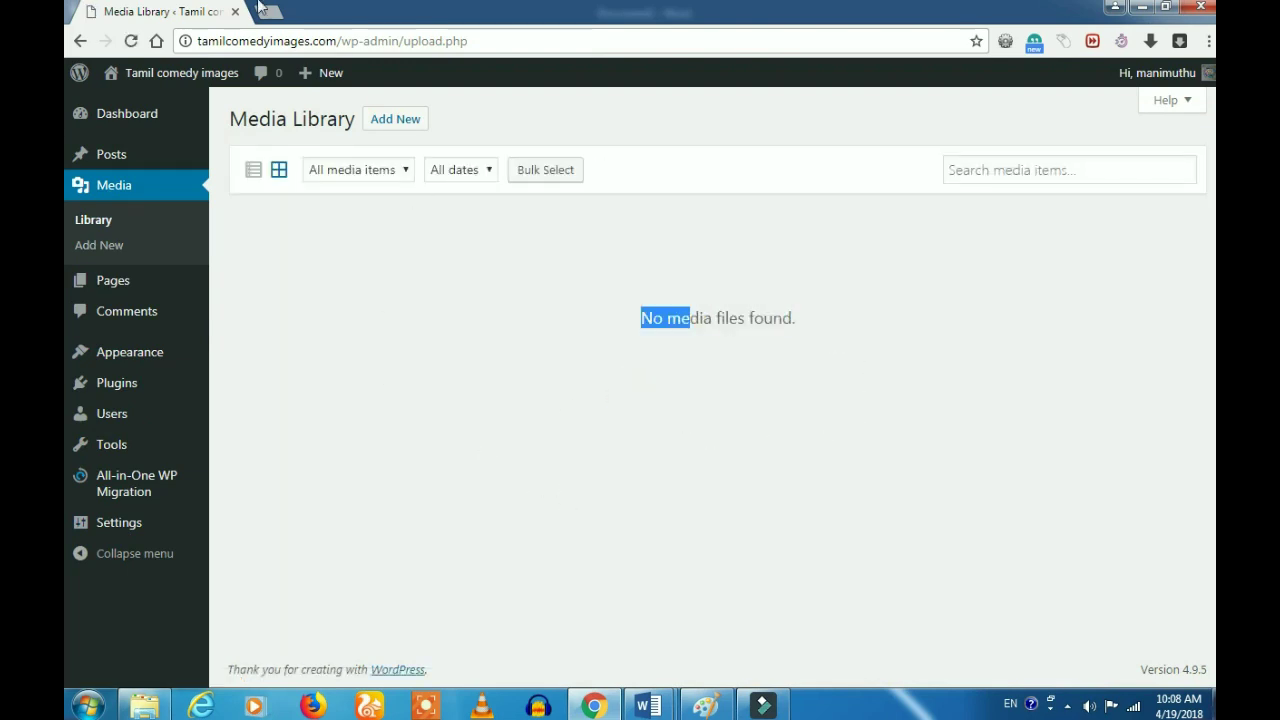
# Step: Open the WordPress admin at newonlinetricks.com/wp-admin in a new browser tab
pyautogui.click(272, 18)
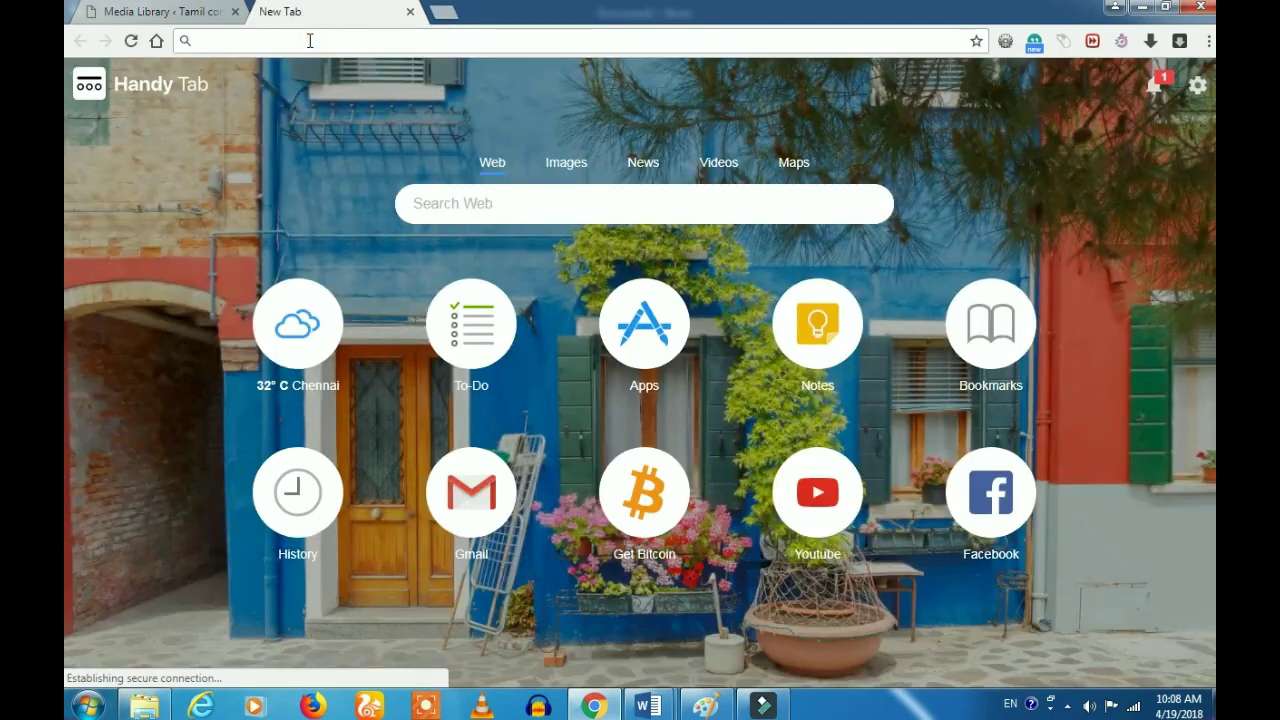
pyautogui.click(310, 40)
pyautogui.write('newonlinetricks.com/wp-admin')
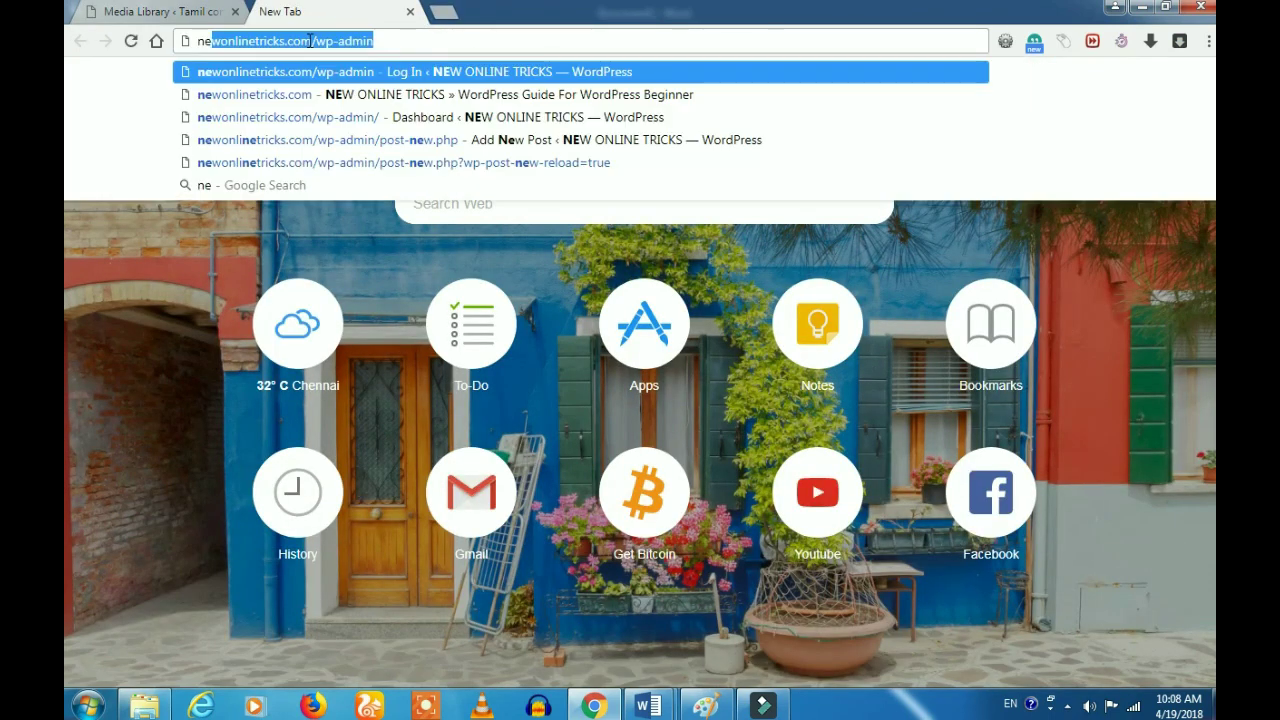
pyautogui.press('Return')
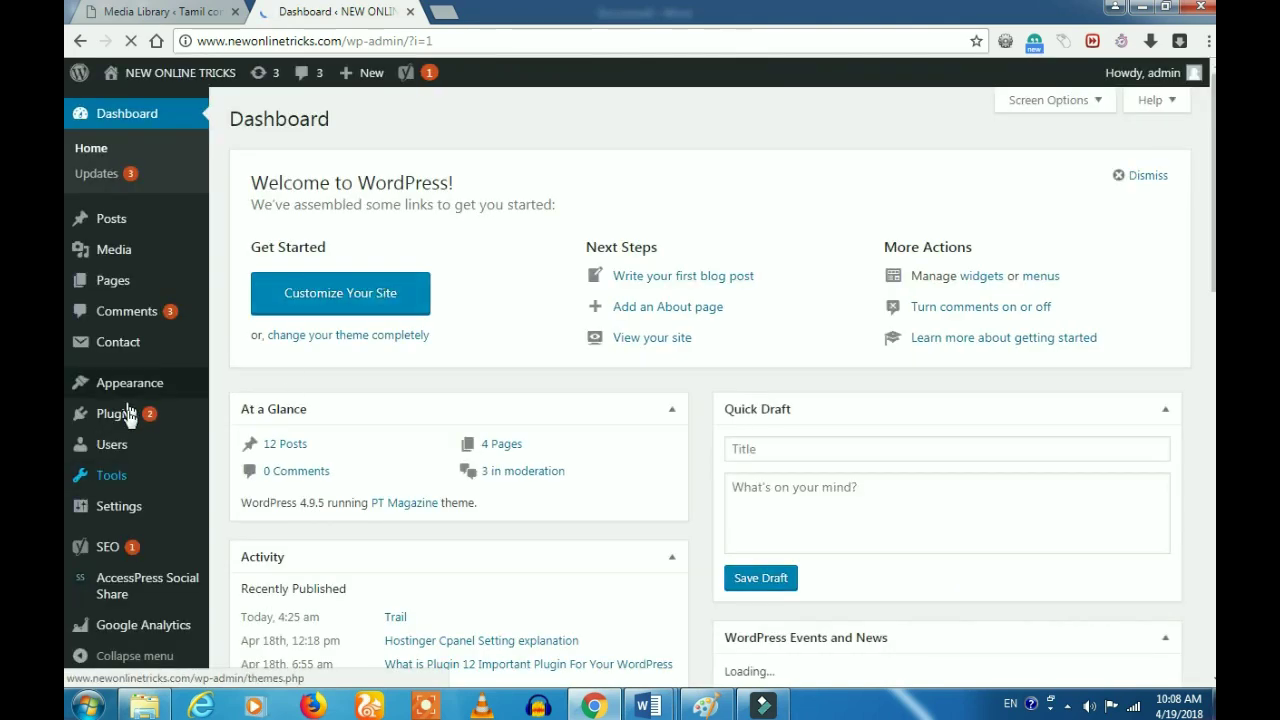
# Step: Open the Media Library of the NEW ONLINE TRICKS site and look through the uploaded images
pyautogui.moveTo(114, 250)
pyautogui.click(234, 254)
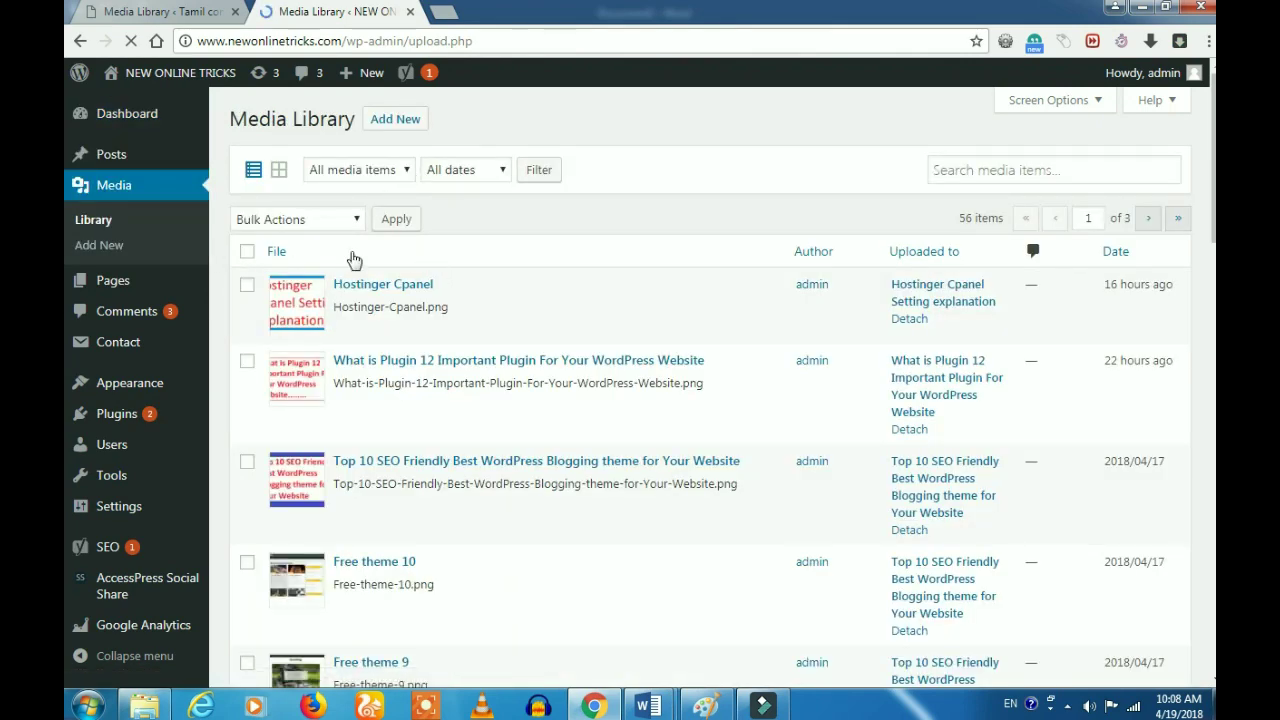
pyautogui.moveTo(307, 483)
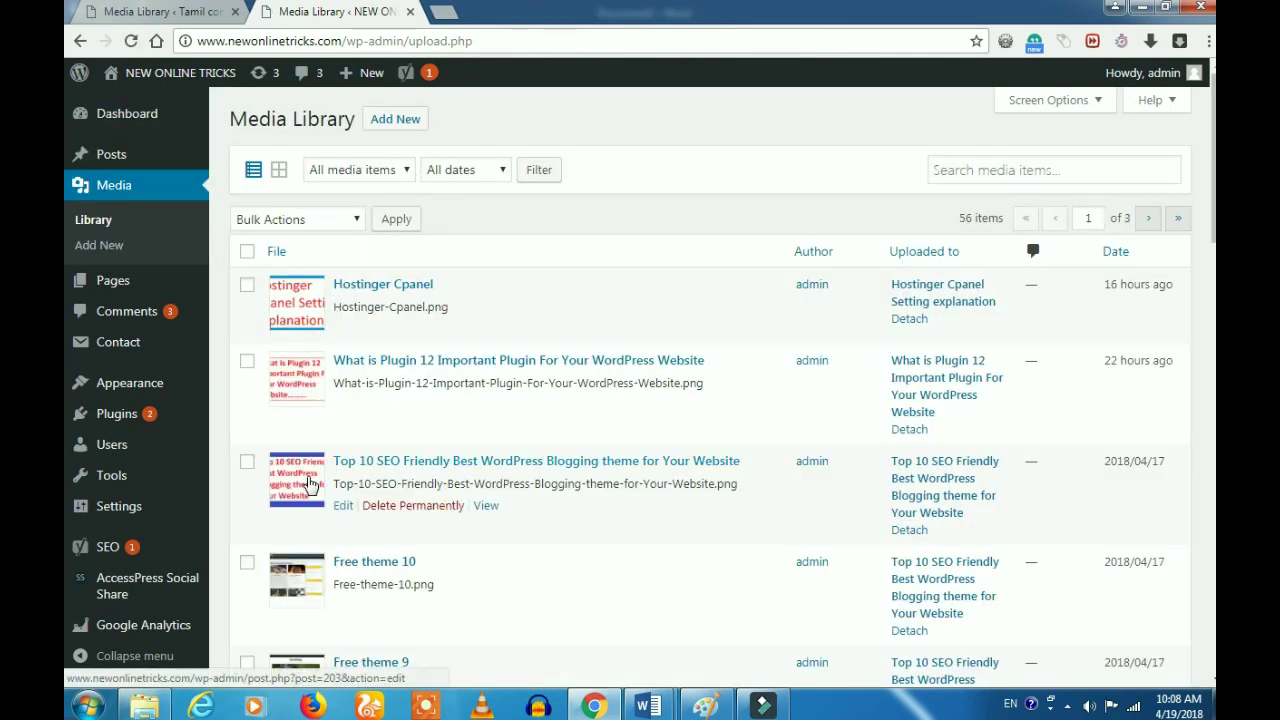
pyautogui.scroll(-6, 312, 478)
pyautogui.scroll(-1, 312, 473)
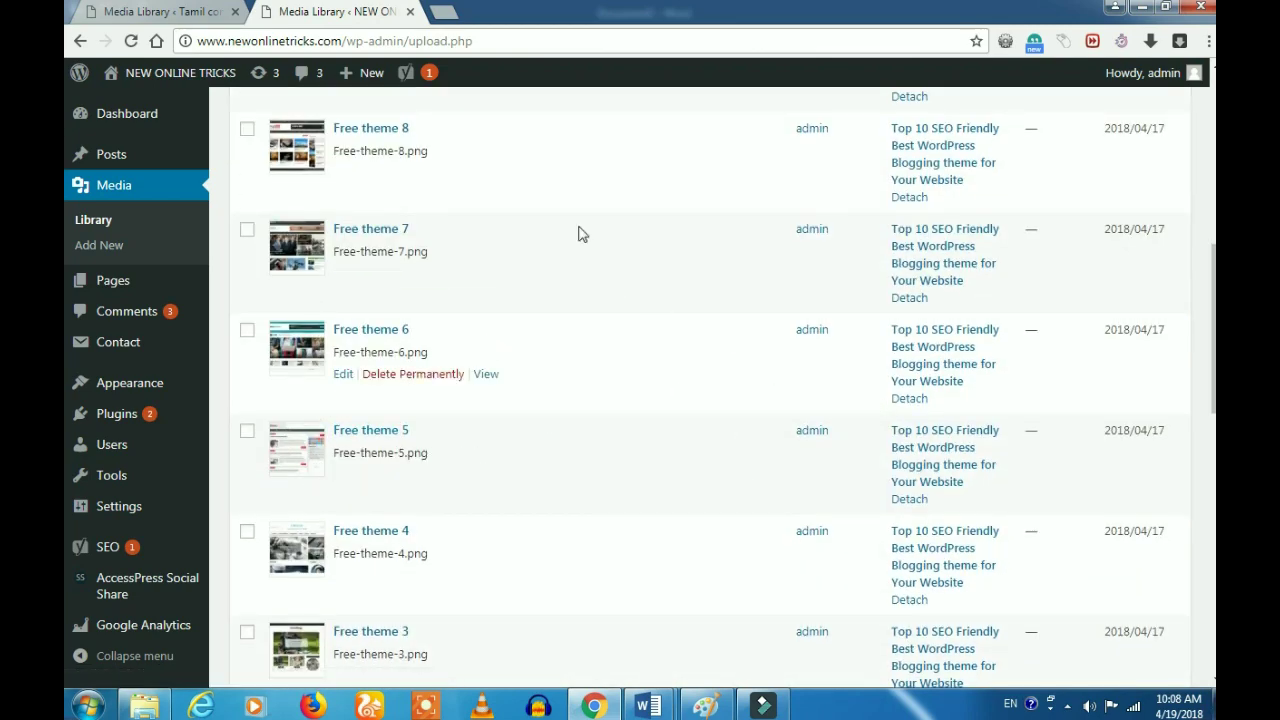
pyautogui.scroll(-4, 490, 429)
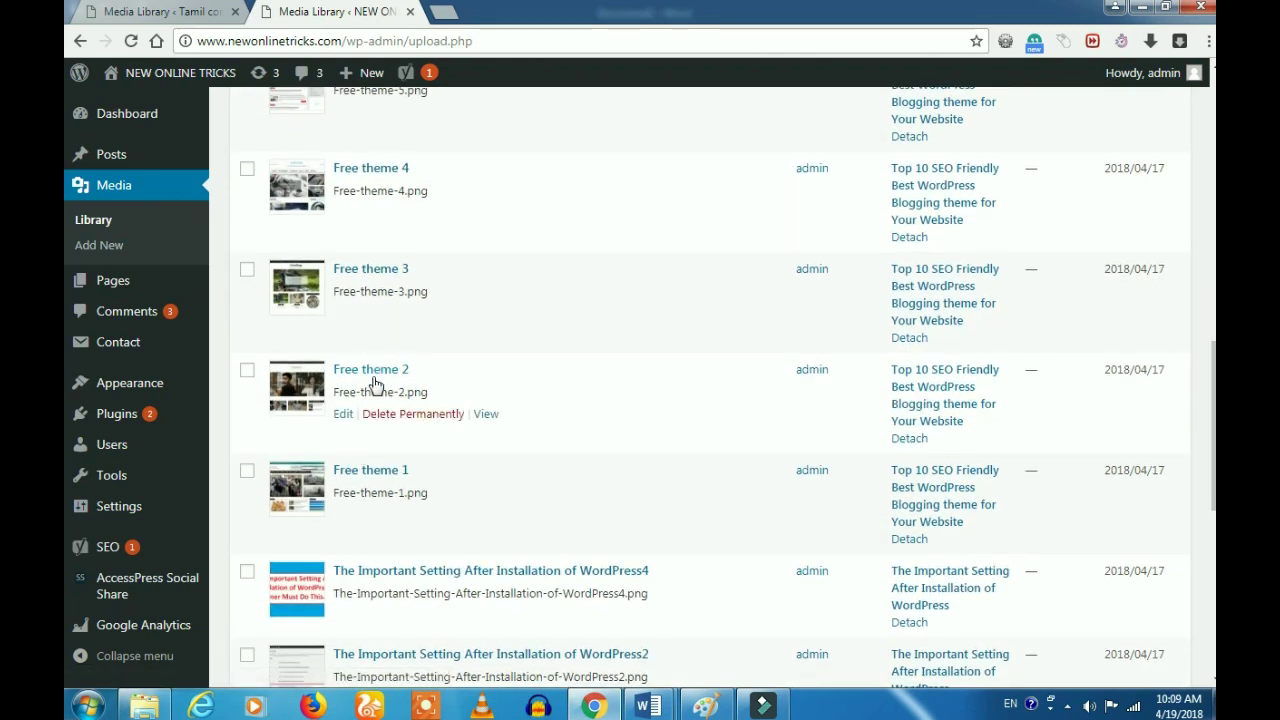
# Step: Open the "Free theme 2" image for editing and examine its title, caption, alternative text, description and file details
pyautogui.click(343, 414)
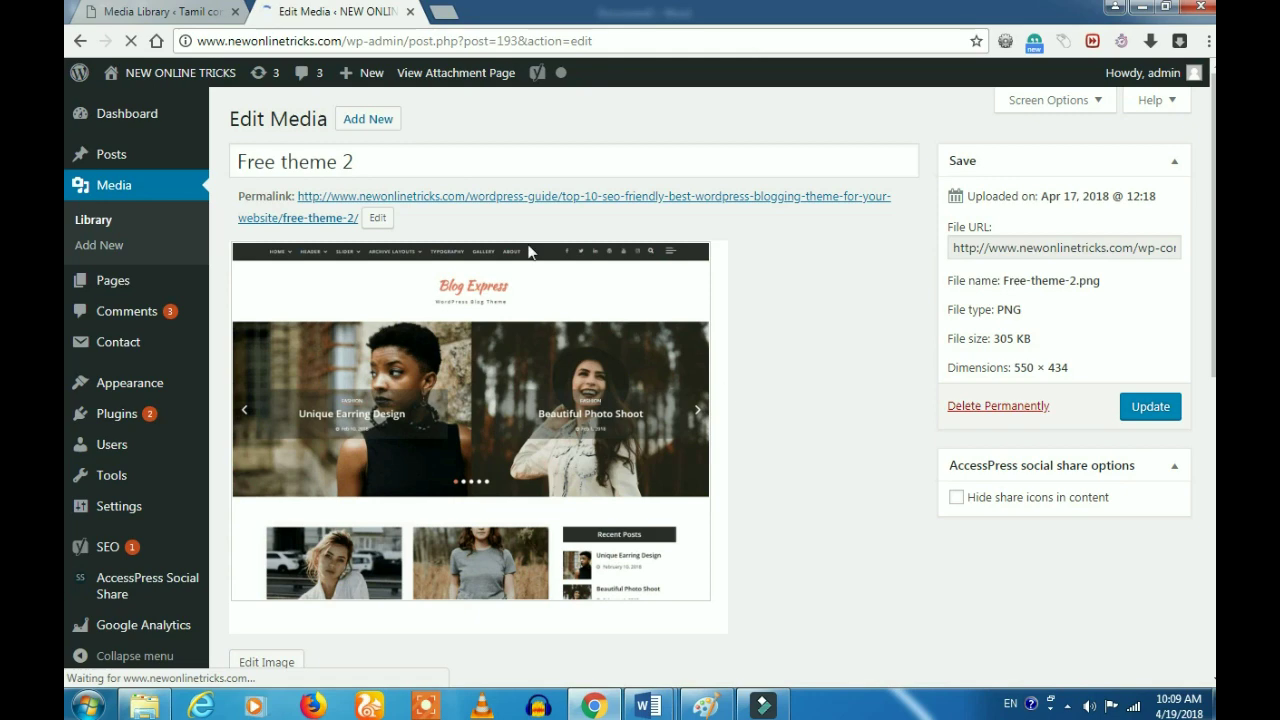
pyautogui.click(362, 165)
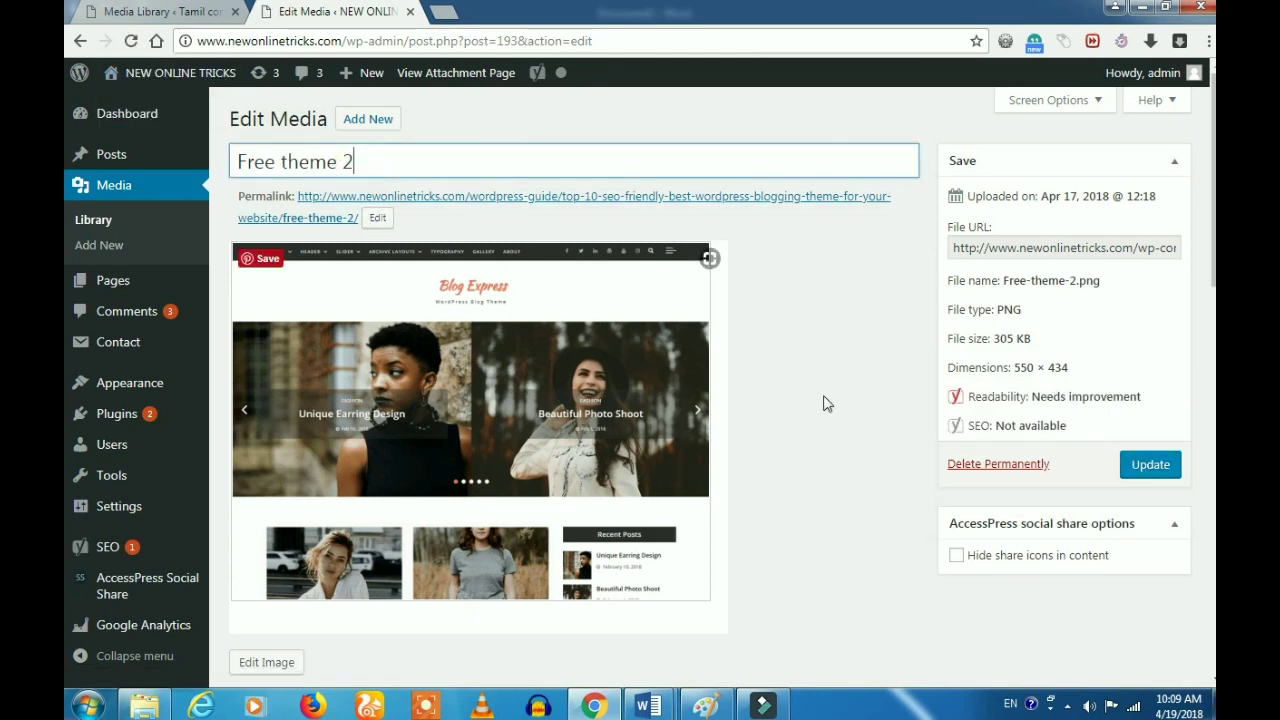
pyautogui.scroll(-4, 826, 405)
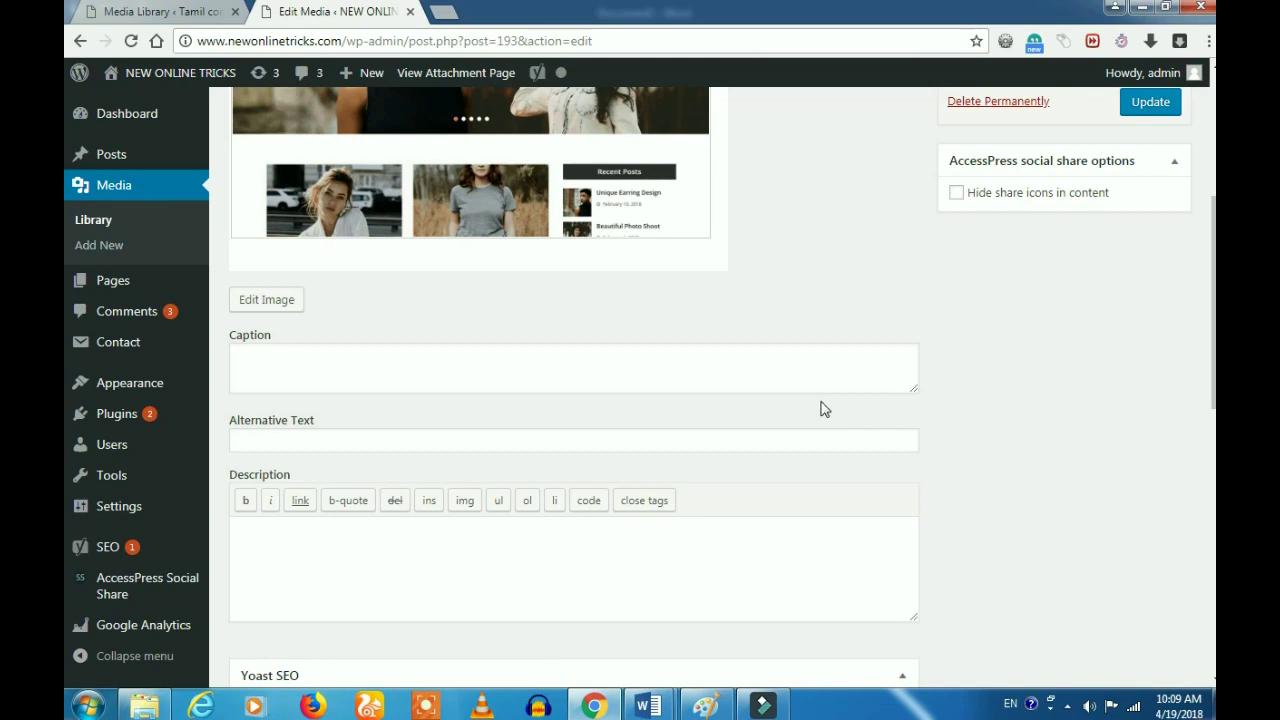
pyautogui.scroll(3, 824, 409)
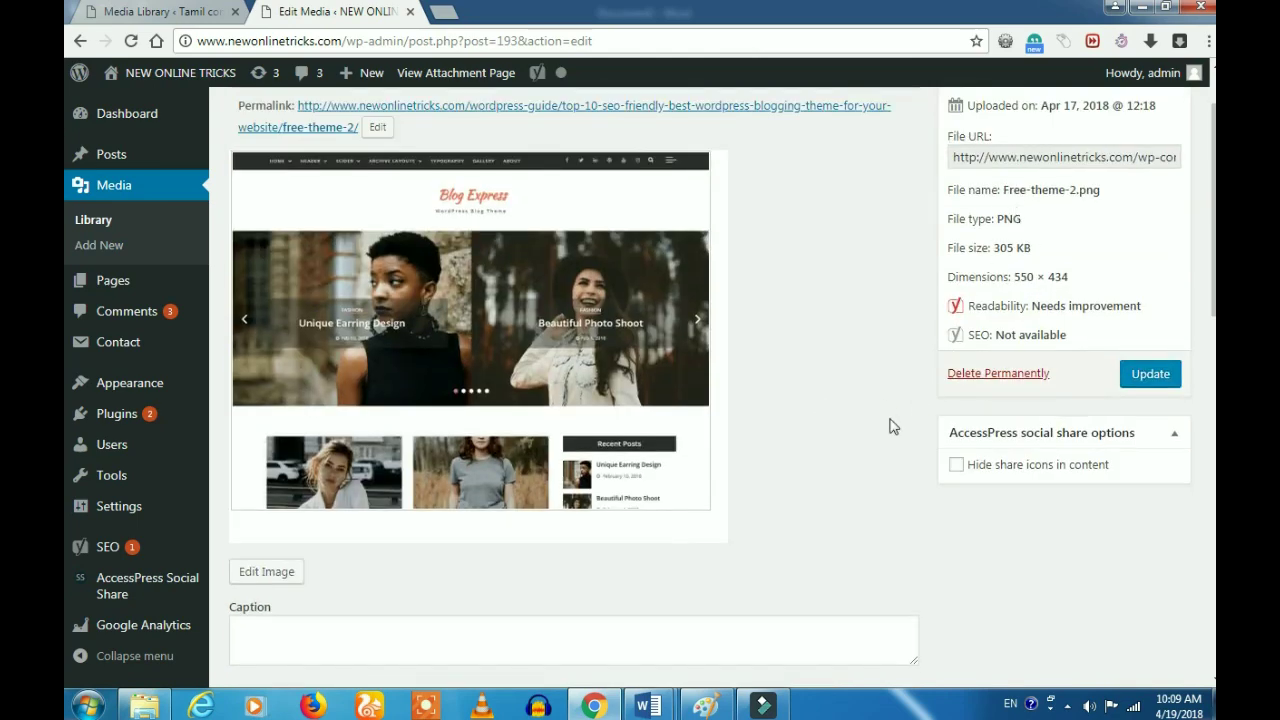
pyautogui.scroll(1, 886, 433)
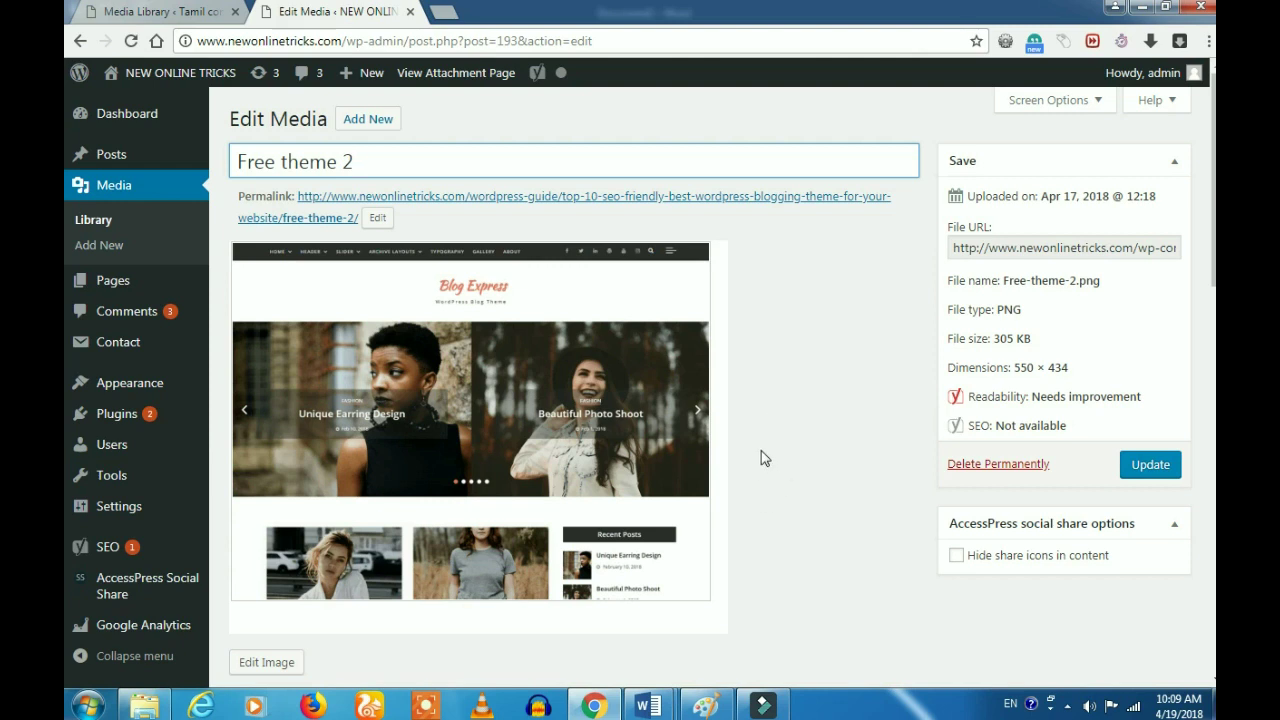
pyautogui.scroll(-1, 768, 432)
pyautogui.scroll(1, 765, 424)
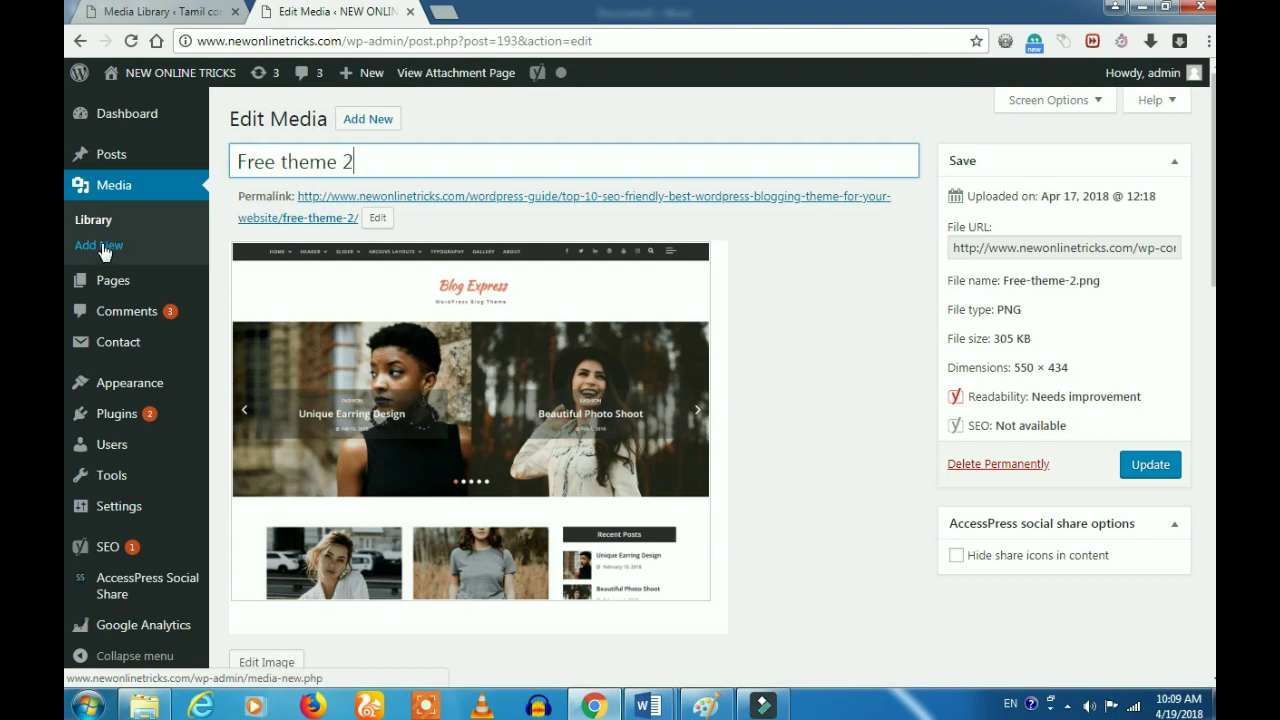
pyautogui.click(872, 377)
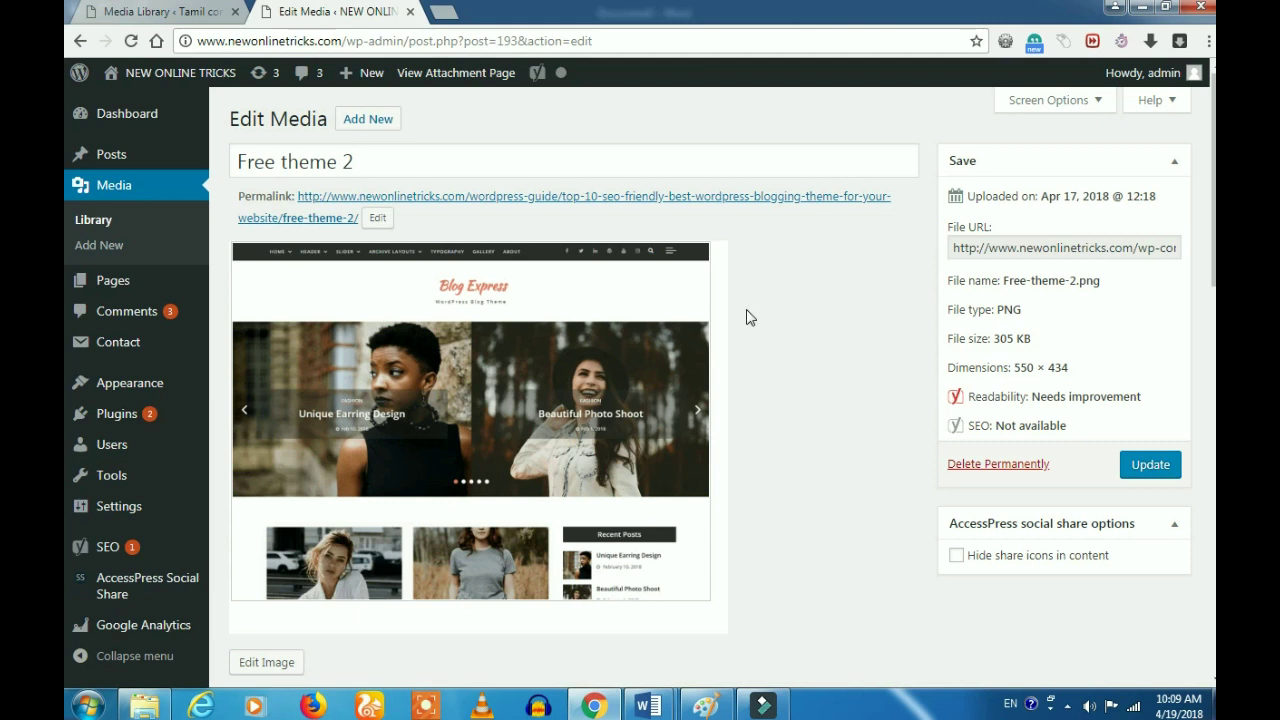
# Step: Open the list of pages in the admin and bring up the NEW ONLINE TRICKS live site in a new tab
pyautogui.click(110, 287)
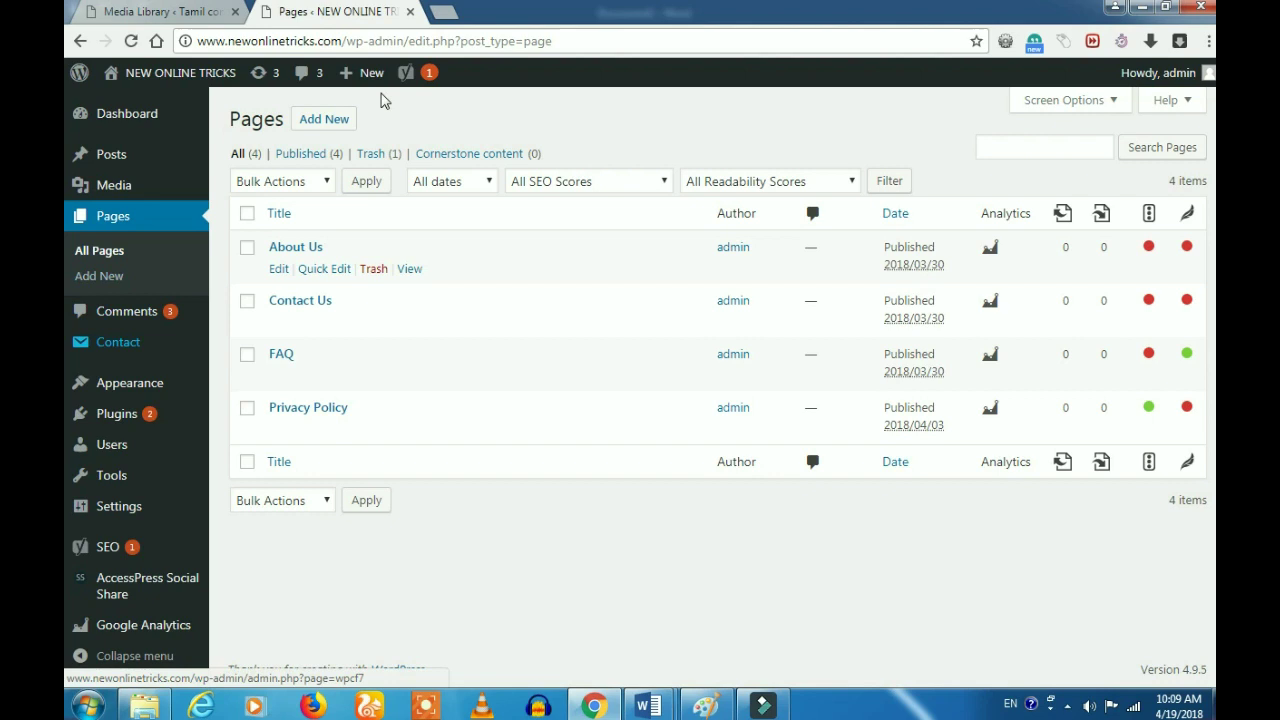
pyautogui.moveTo(160, 73)
pyautogui.rightClick(143, 116)
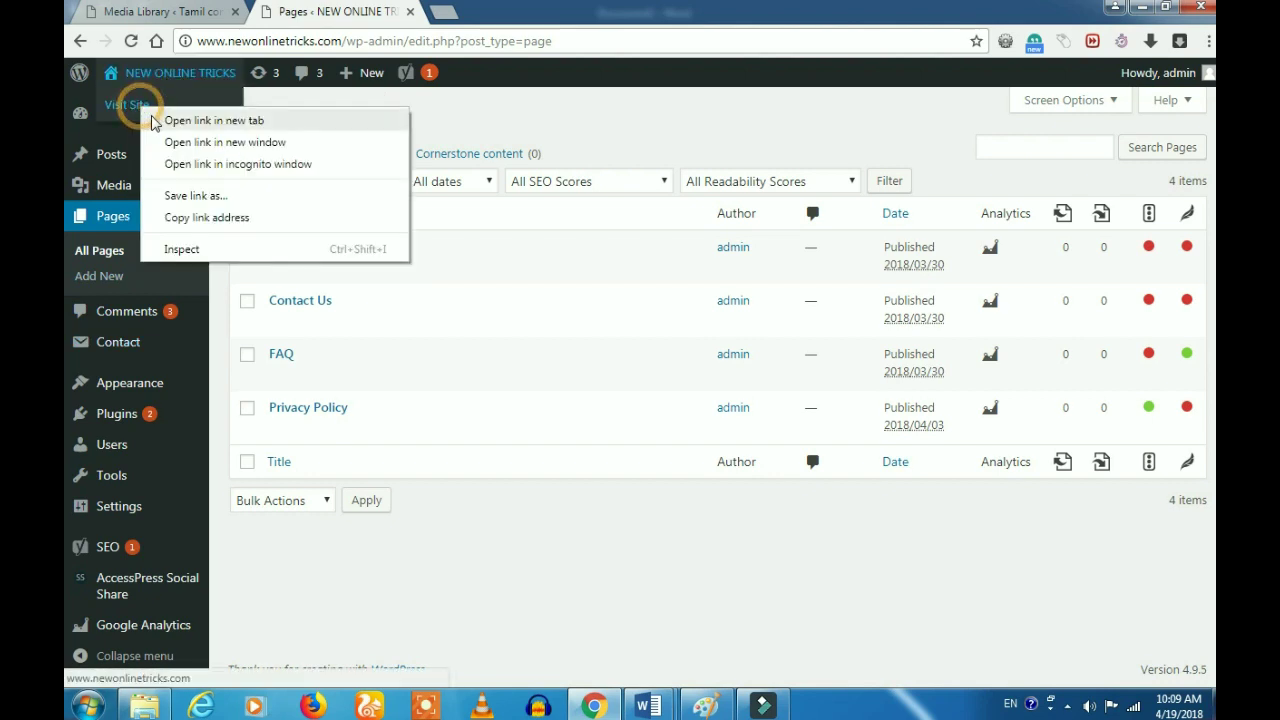
pyautogui.click(175, 120)
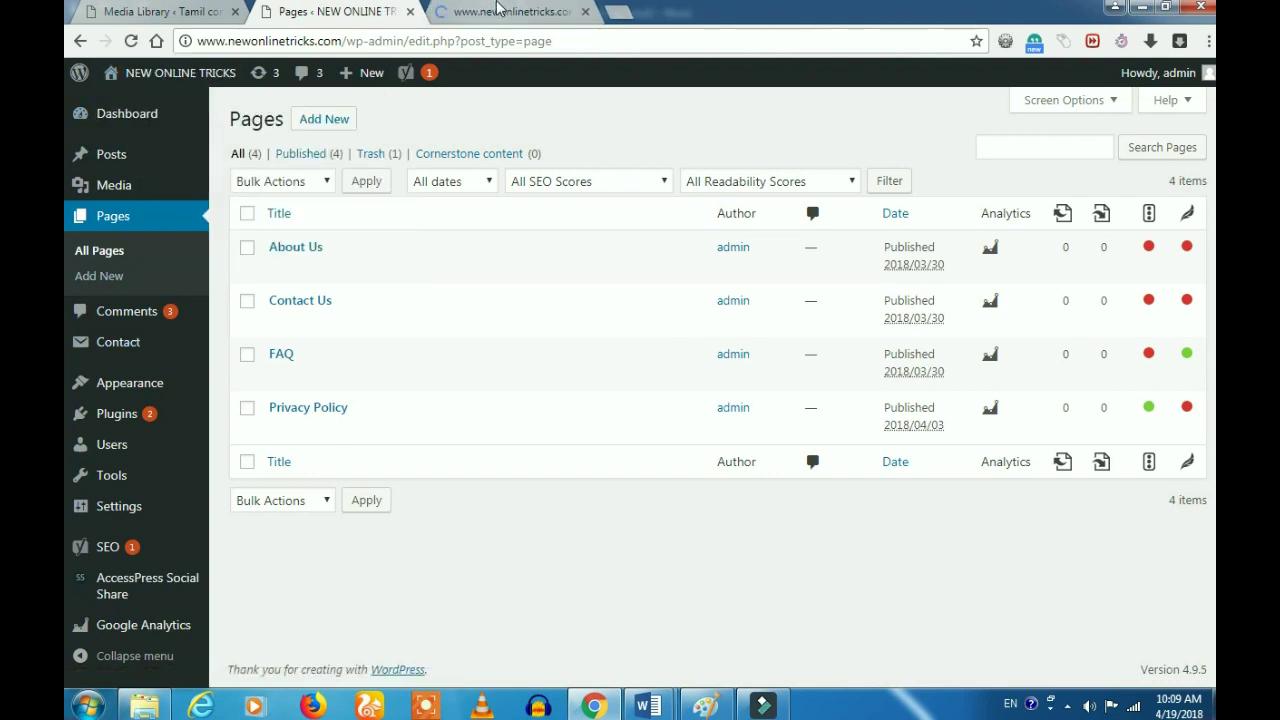
pyautogui.click(497, 11)
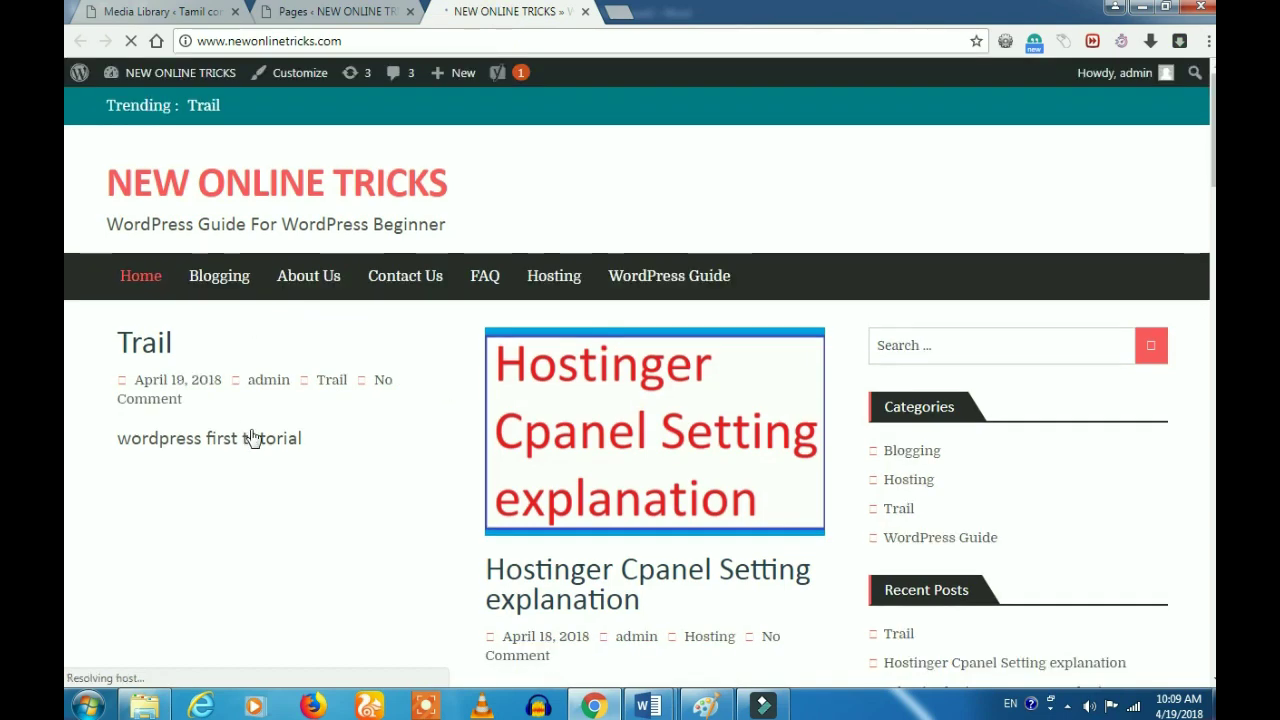
# Step: Look over the live homepage and compare its navigation menu entries with the pages listed in the admin
pyautogui.scroll(-3, 580, 451)
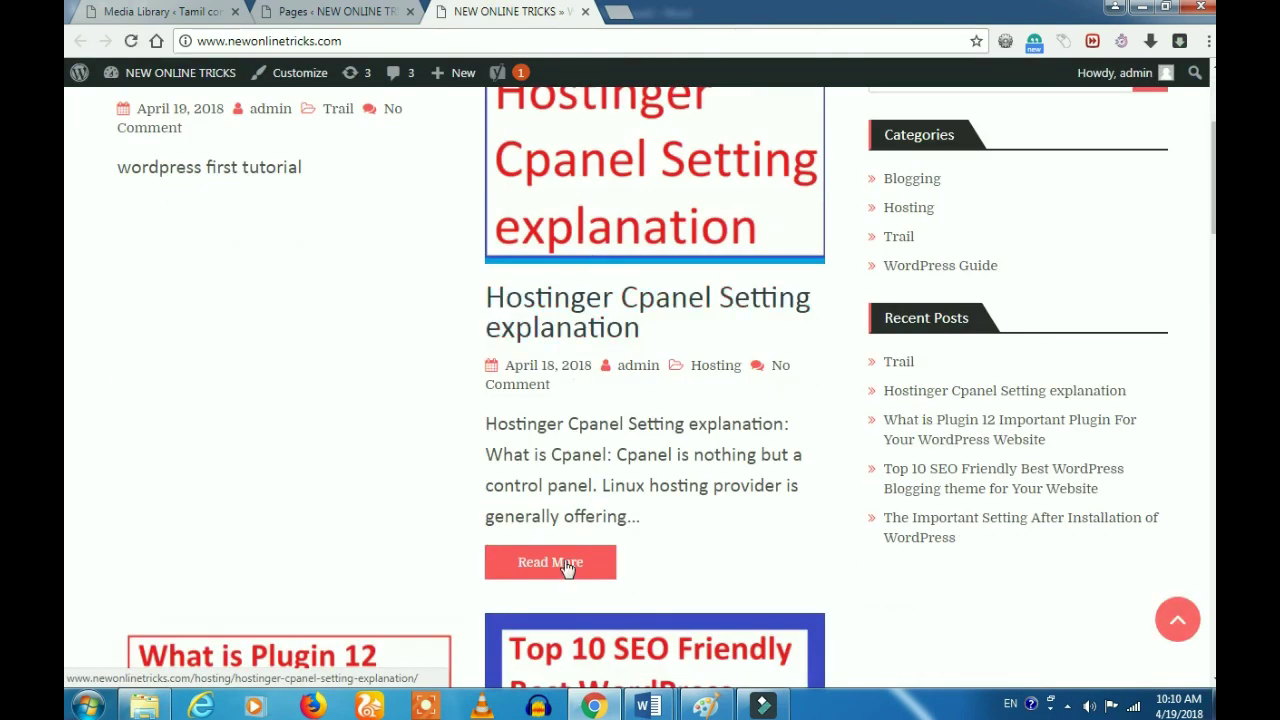
pyautogui.scroll(-4, 566, 563)
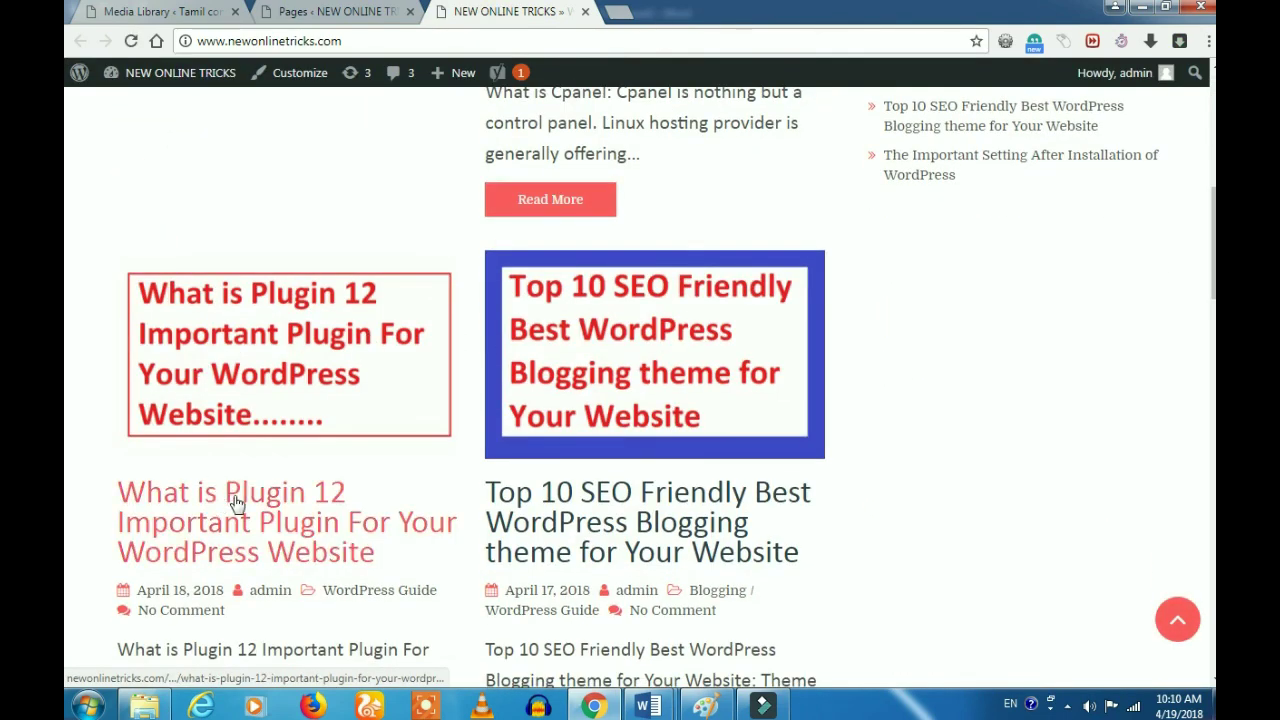
pyautogui.scroll(-5, 580, 520)
pyautogui.scroll(12, 520, 510)
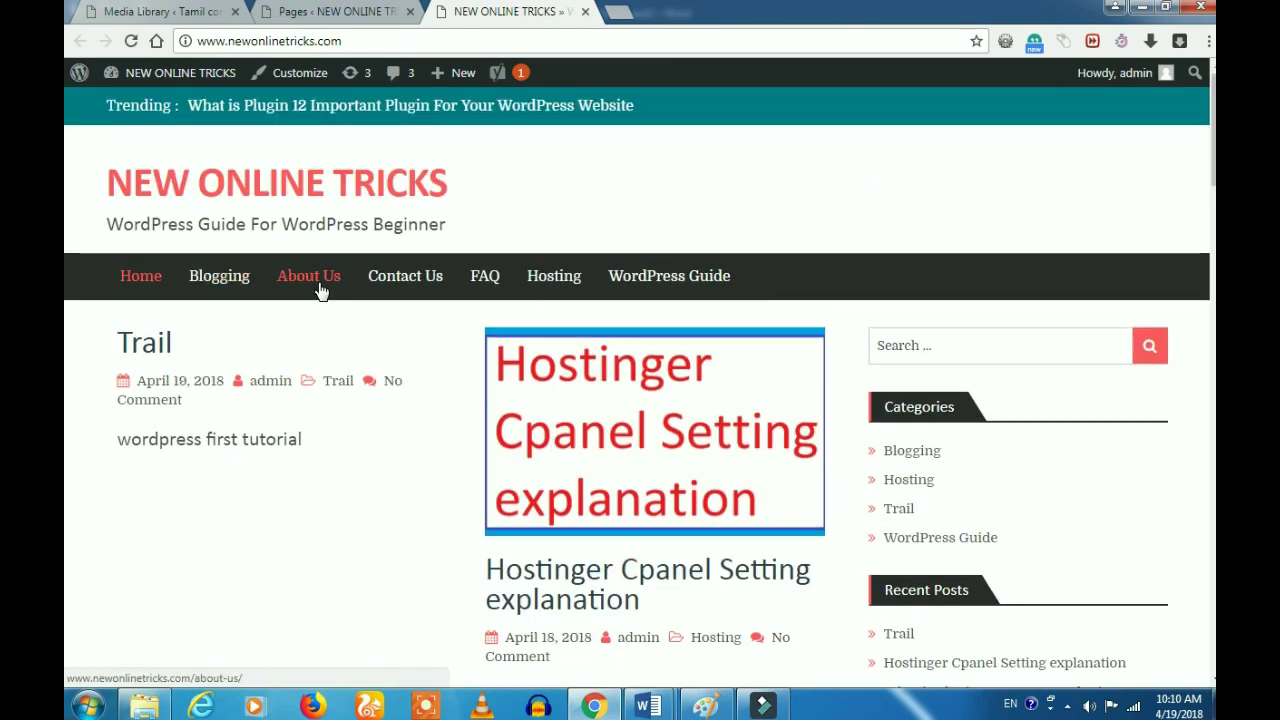
pyautogui.click(298, 14)
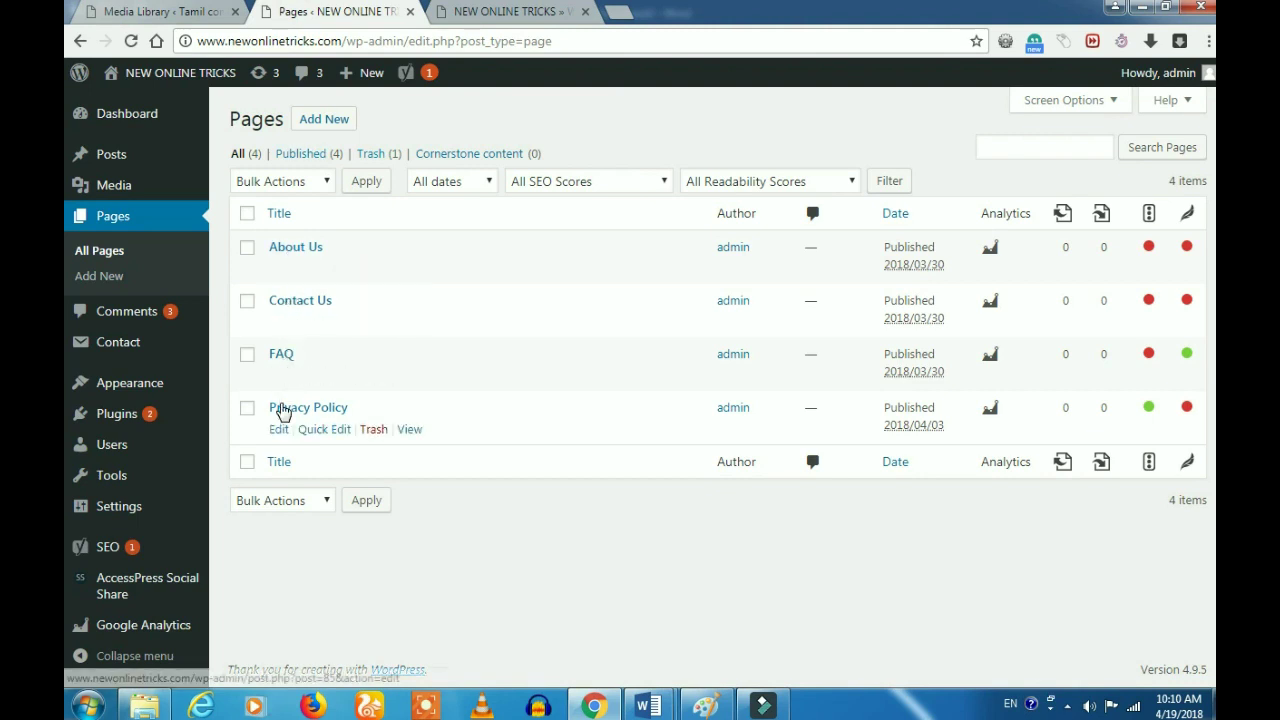
pyautogui.click(490, 14)
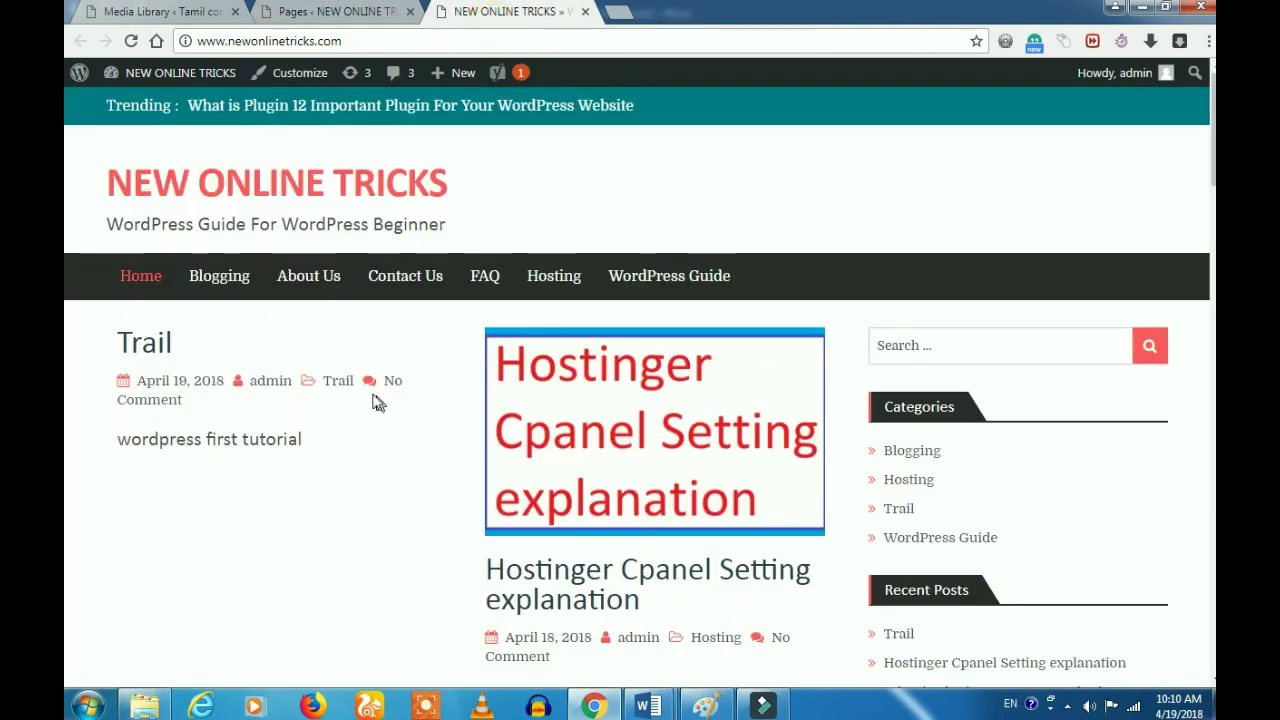
pyautogui.click(340, 280)
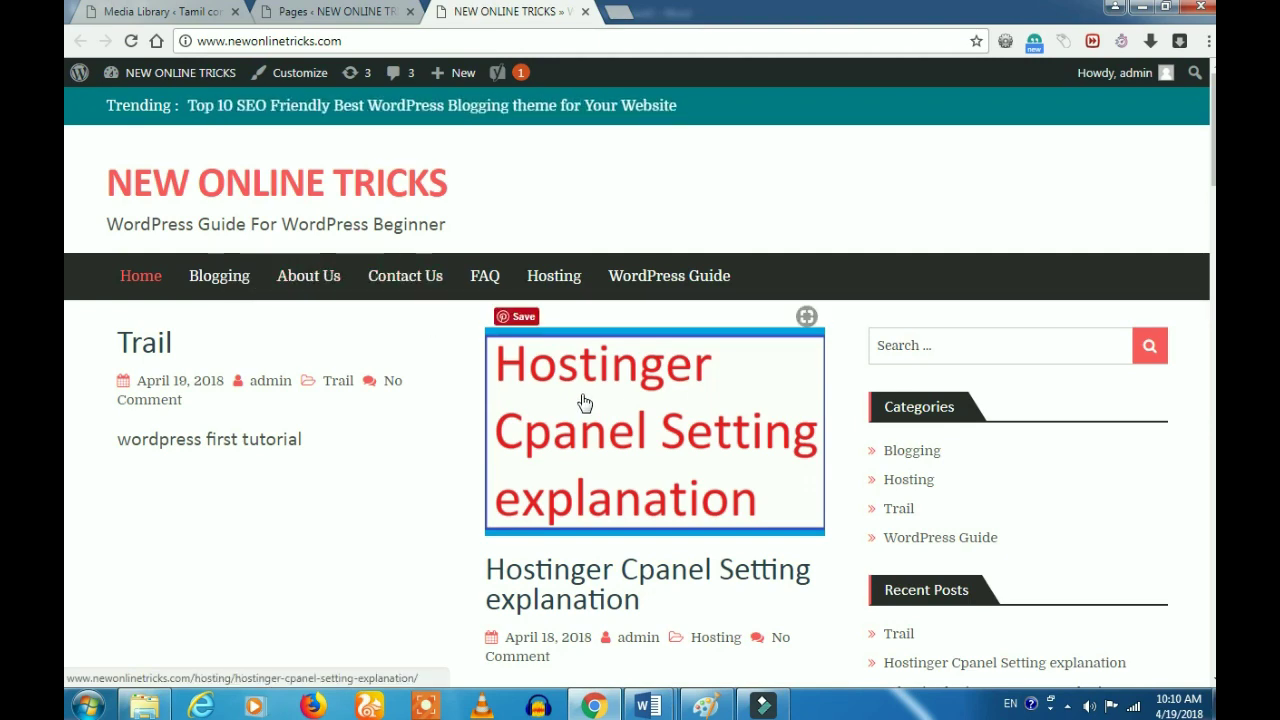
# Step: Browse the homepage's posts down to the pagination and back up, and return to the admin's list of pages
pyautogui.scroll(-5, 583, 400)
pyautogui.scroll(-5, 586, 609)
pyautogui.scroll(-15, 577, 547)
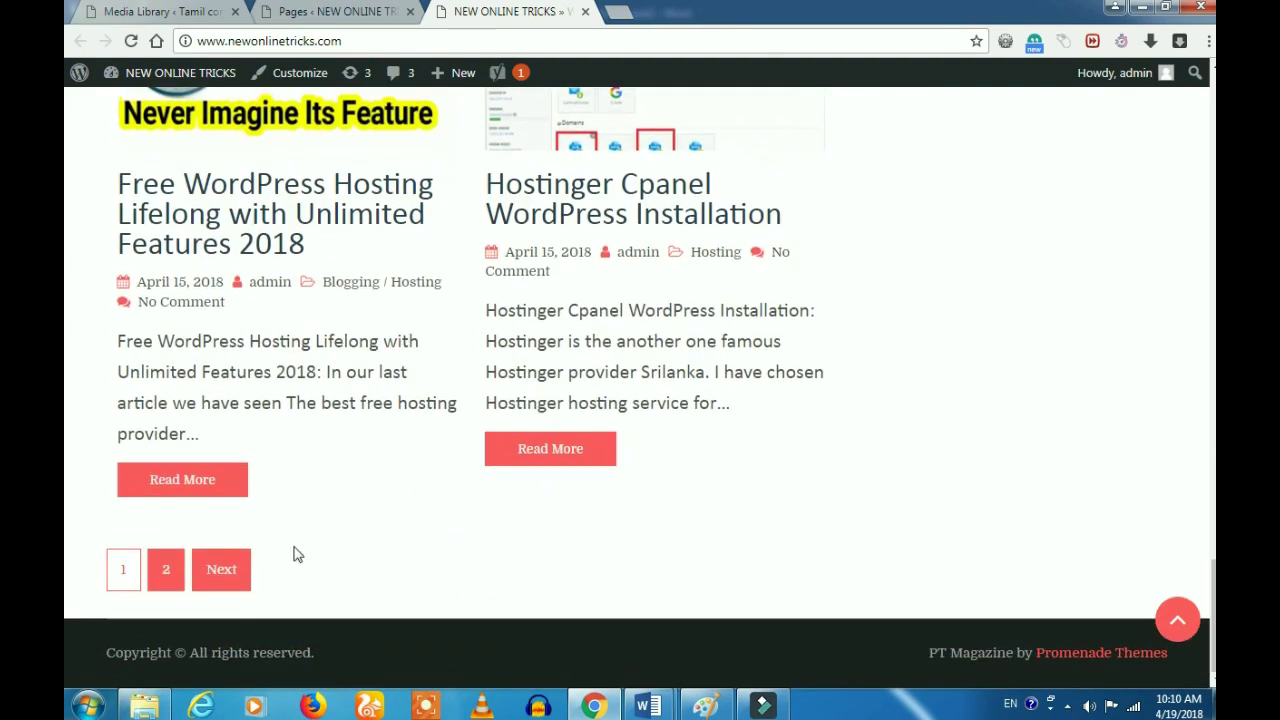
pyautogui.scroll(3, 427, 445)
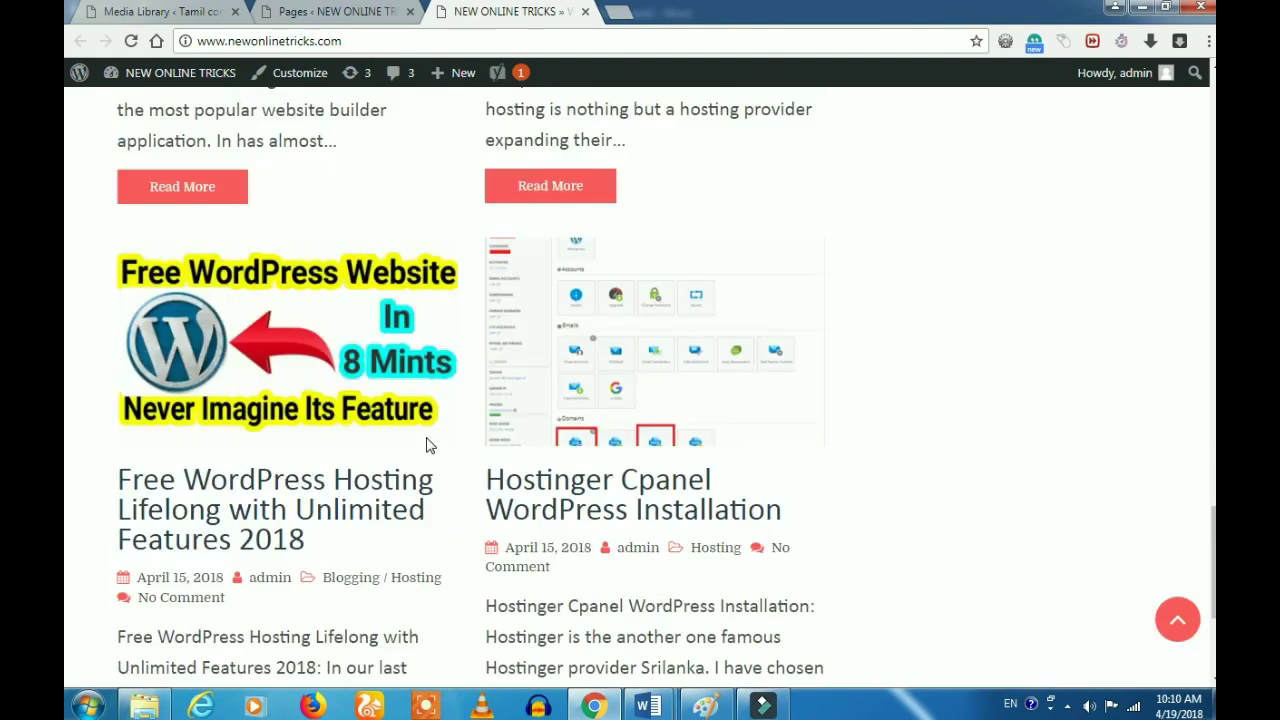
pyautogui.scroll(5, 427, 445)
pyautogui.scroll(5, 434, 423)
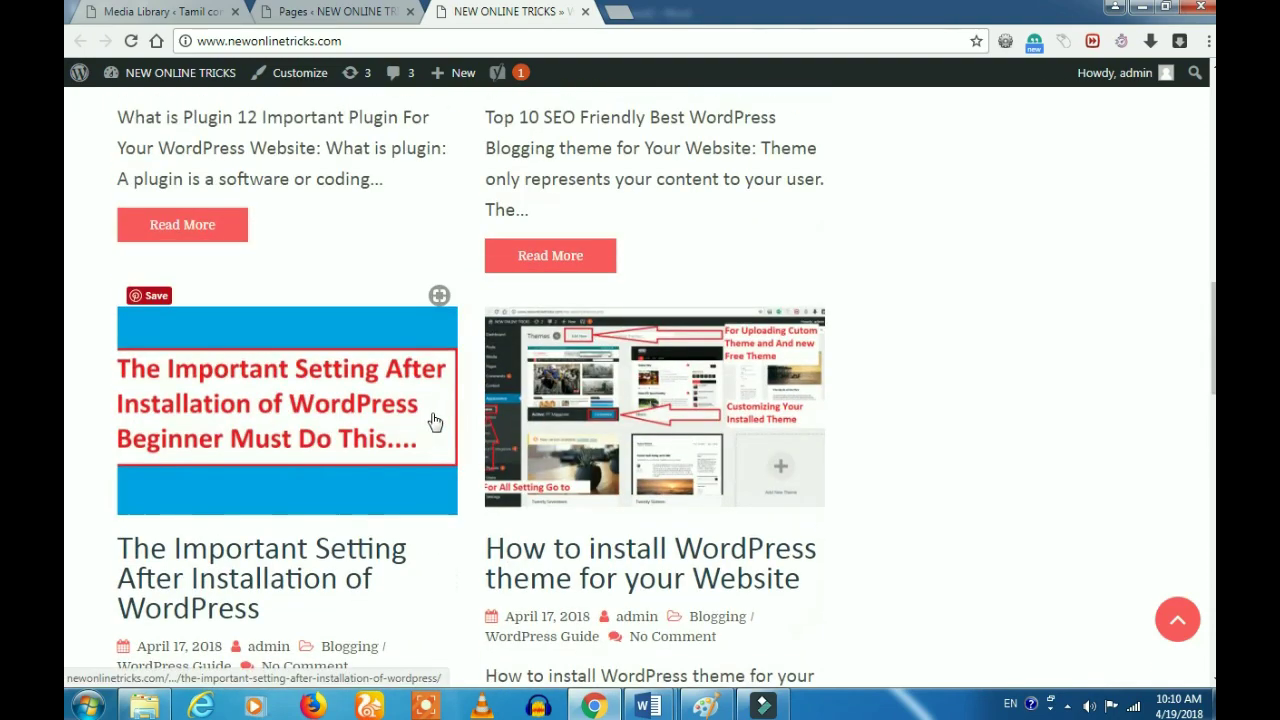
pyautogui.scroll(6, 430, 420)
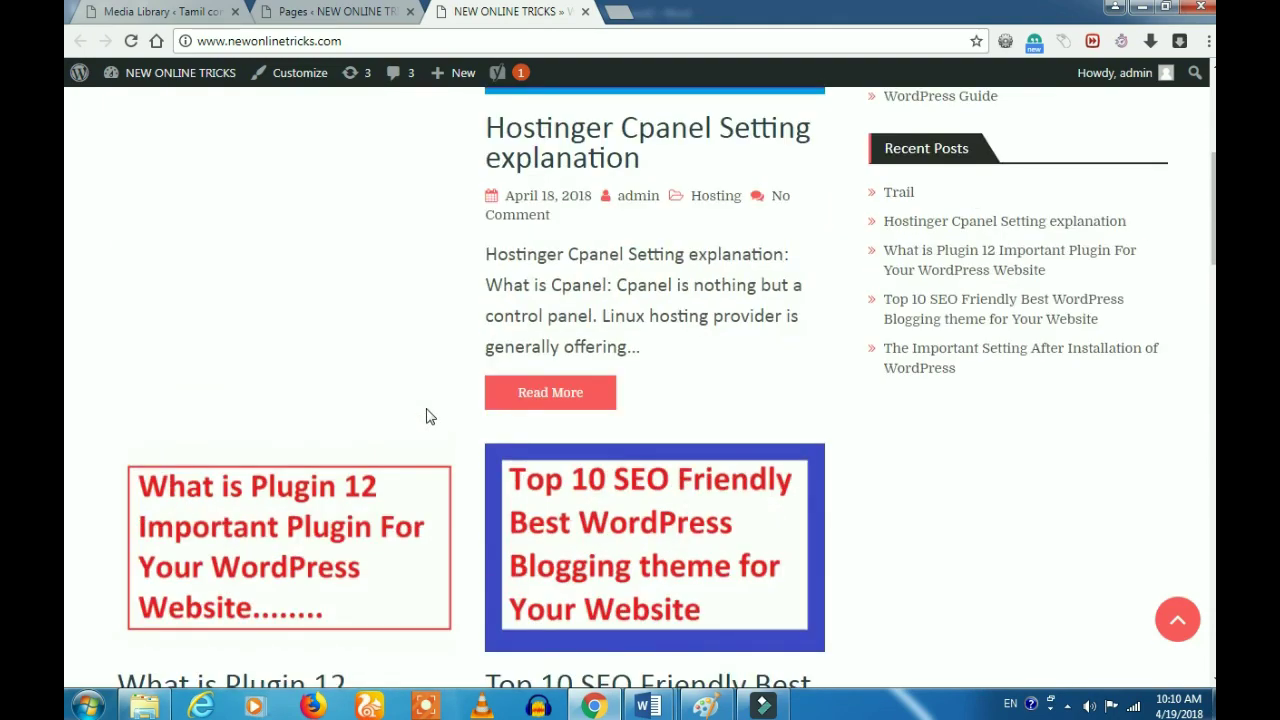
pyautogui.scroll(5, 428, 416)
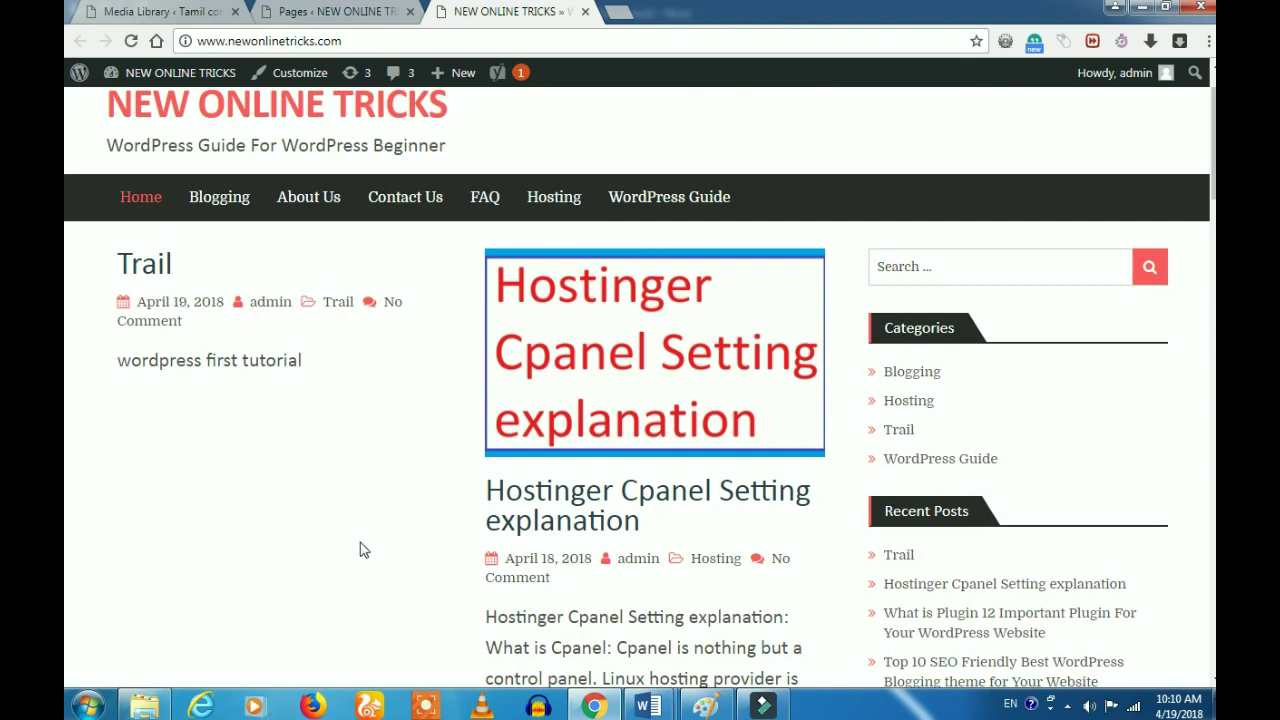
pyautogui.click(315, 14)
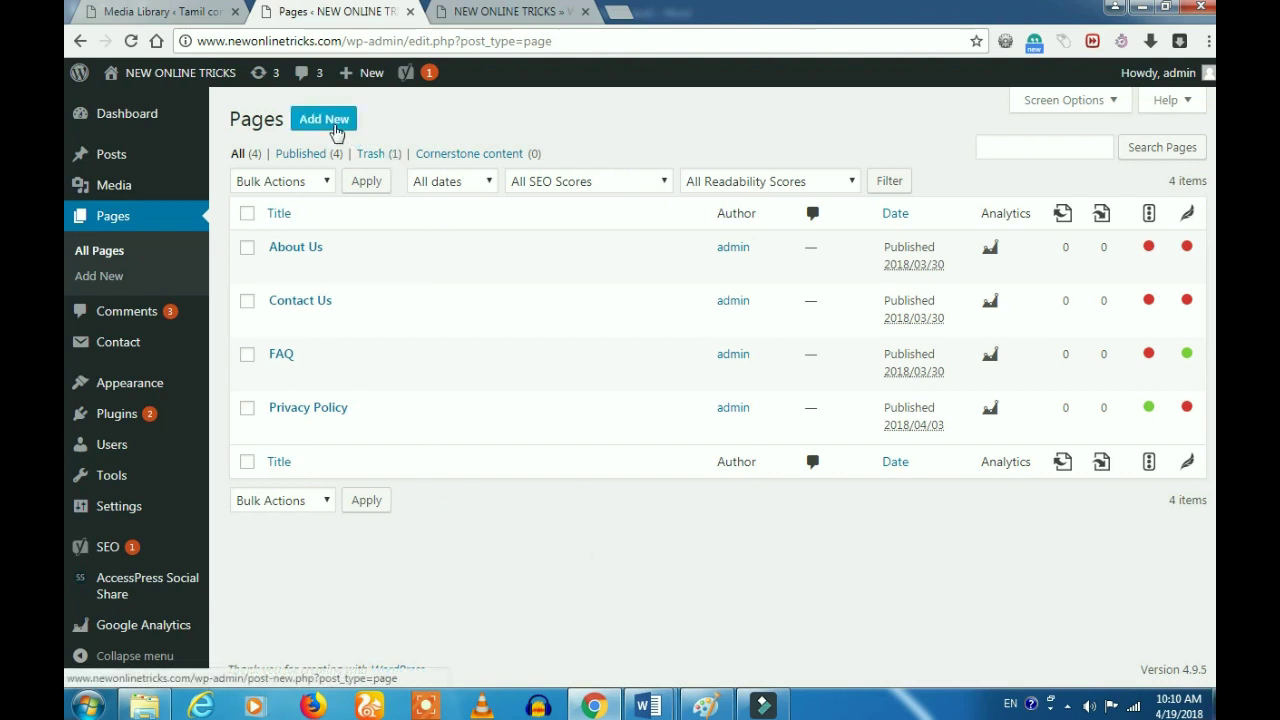
pyautogui.click(533, 107)
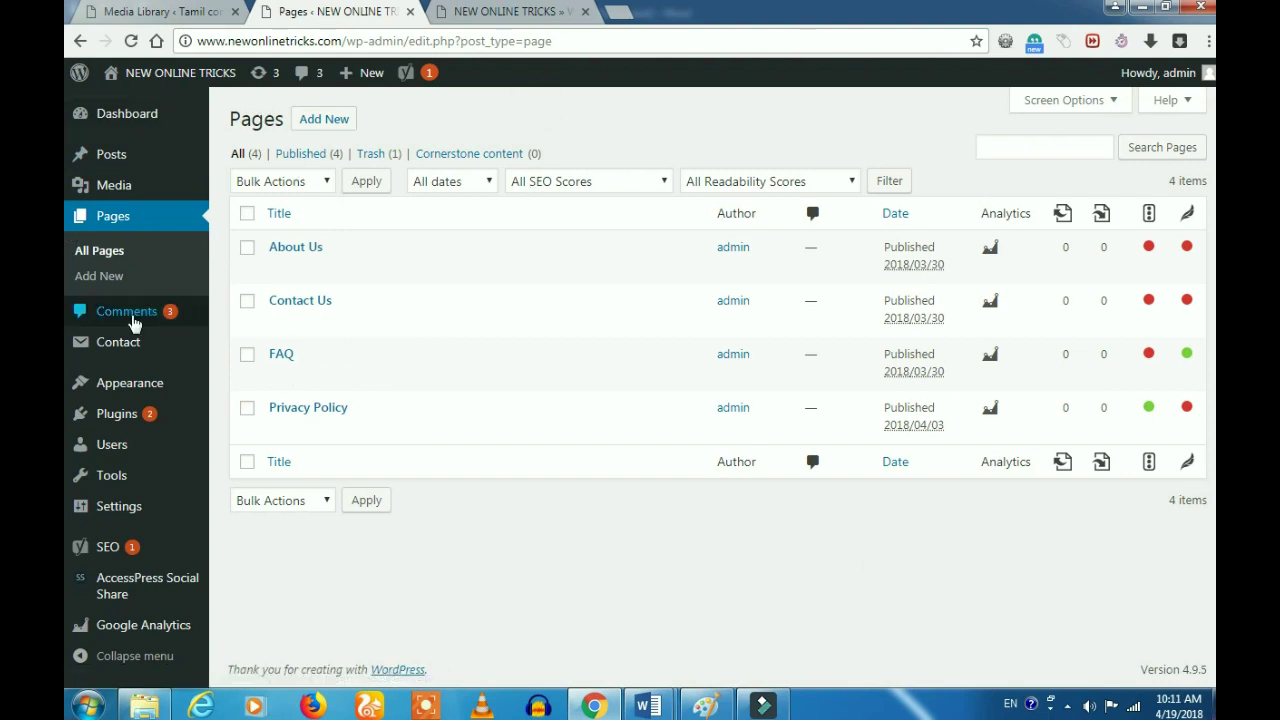
# Step: Open the comment on "Hostinger Cpanel WordPress Installation" for editing and set its author name to "Super Article"
pyautogui.click(131, 316)
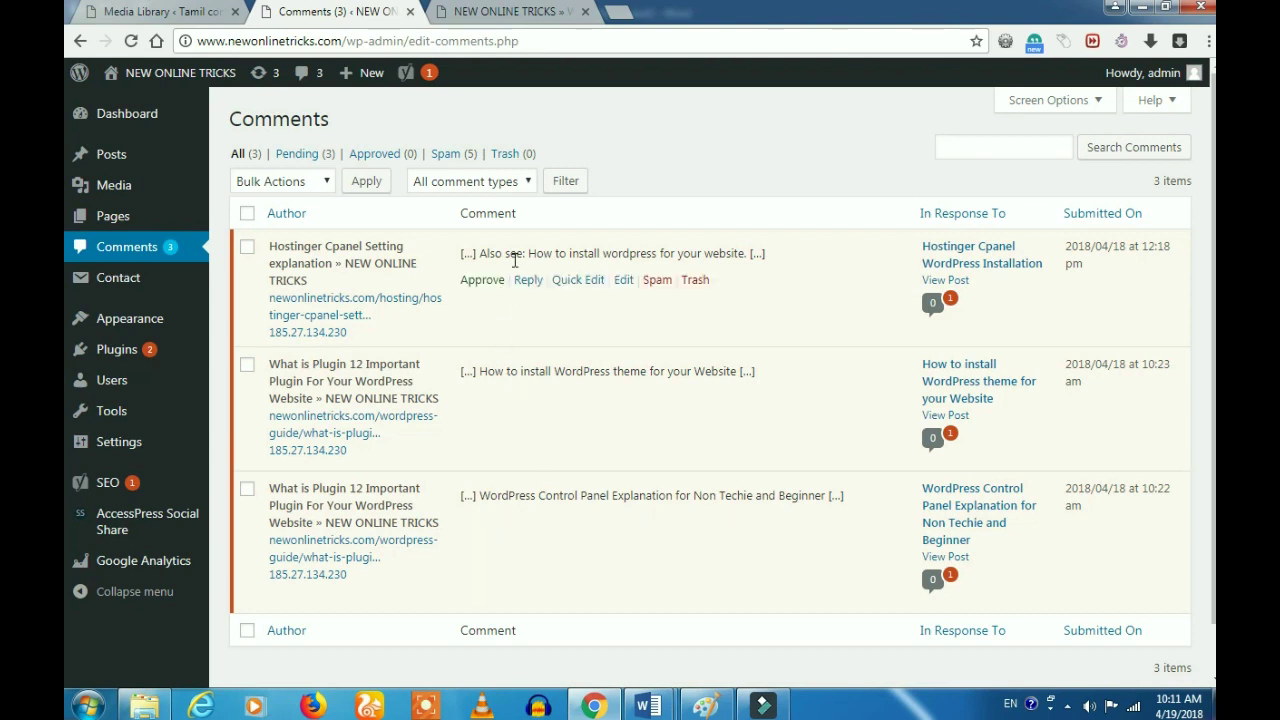
pyautogui.click(624, 285)
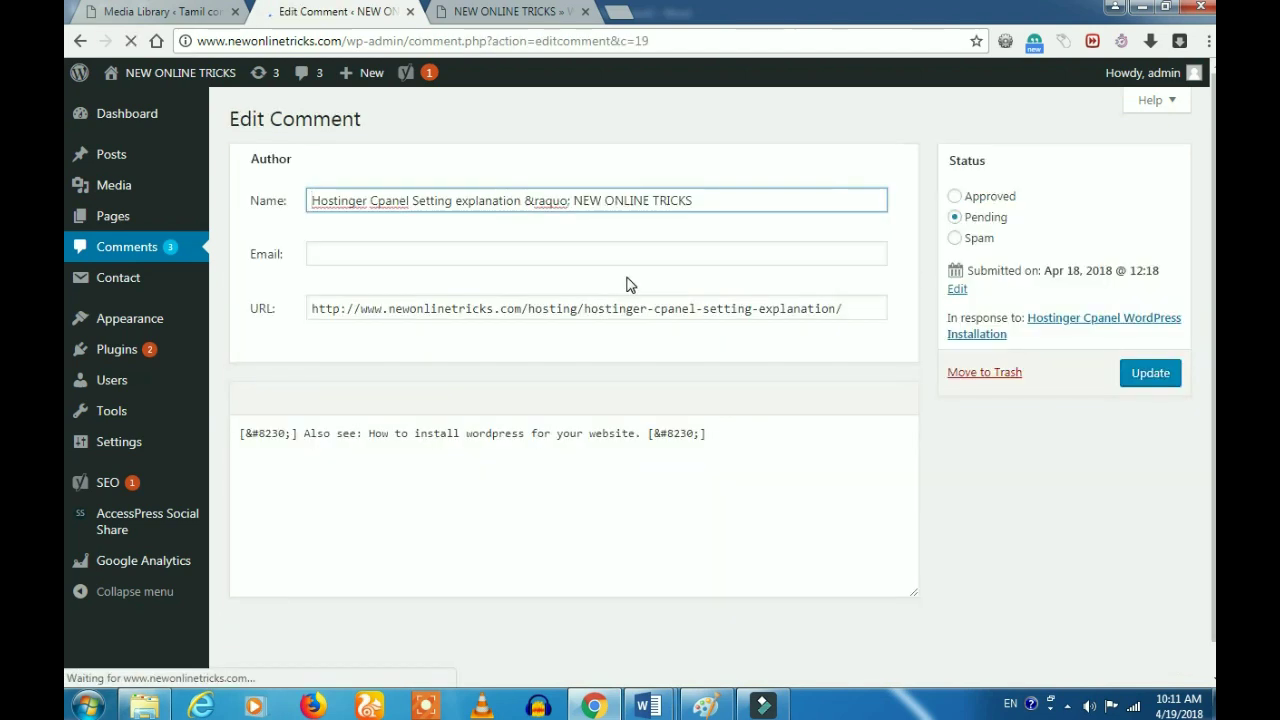
pyautogui.moveTo(716, 200); pyautogui.dragTo(280, 227)
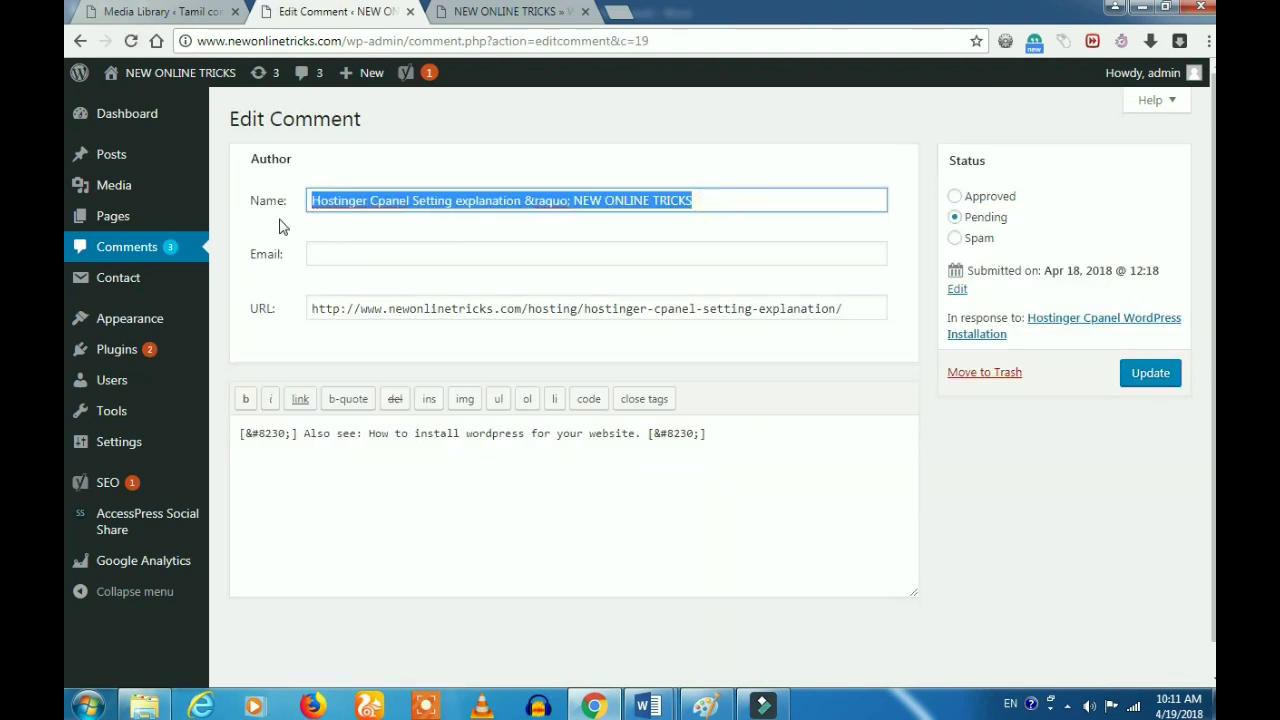
pyautogui.write('Su')
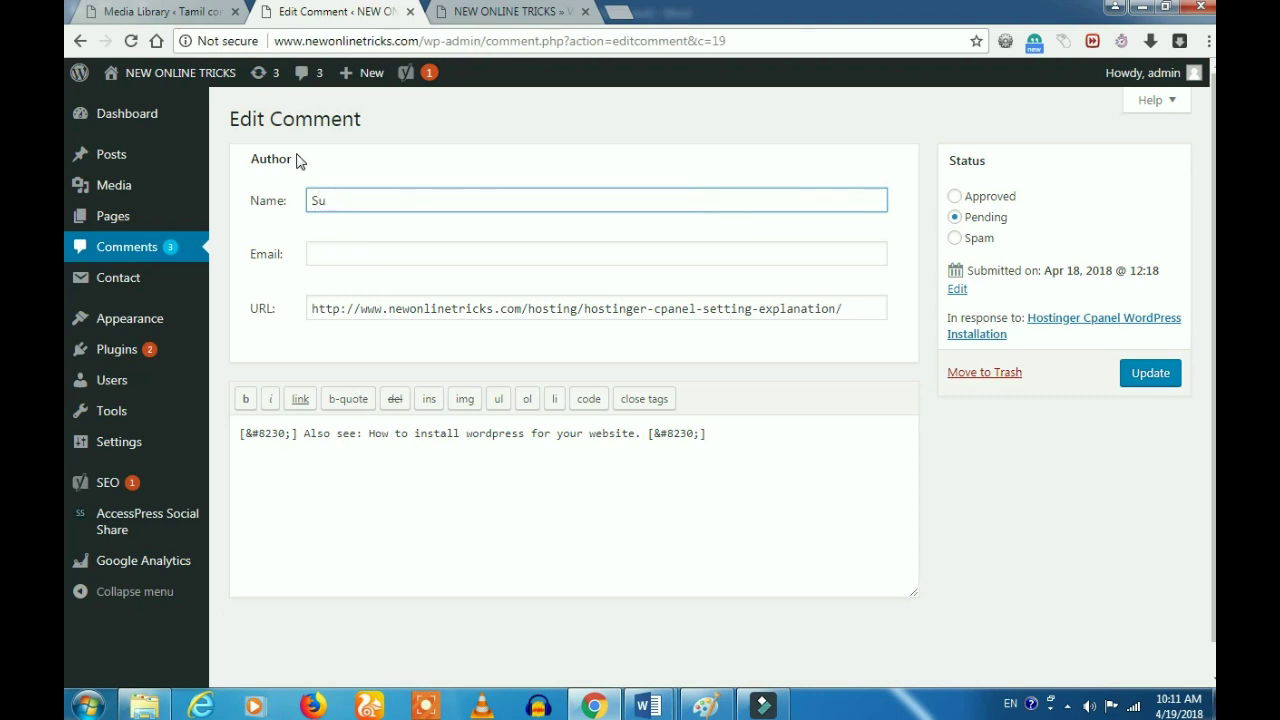
pyautogui.write('per Article')
pyautogui.moveTo(832, 306); pyautogui.dragTo(250, 312)
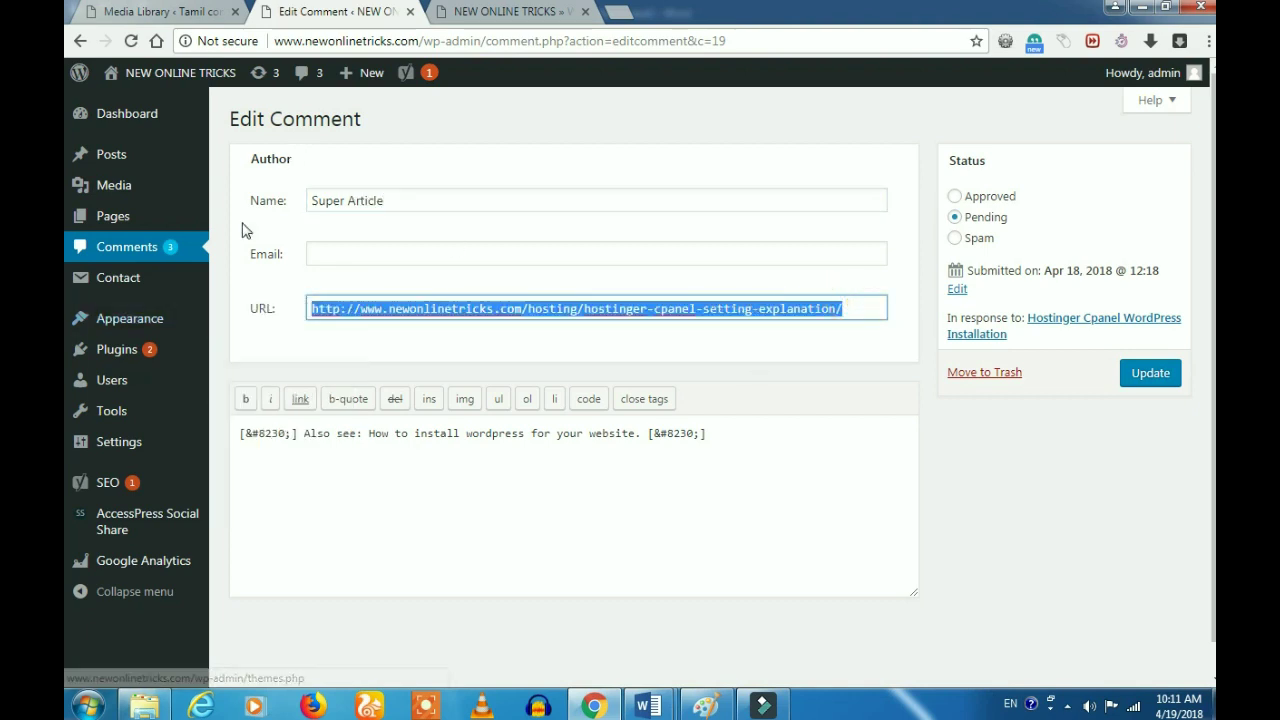
pyautogui.press('BackSpace')
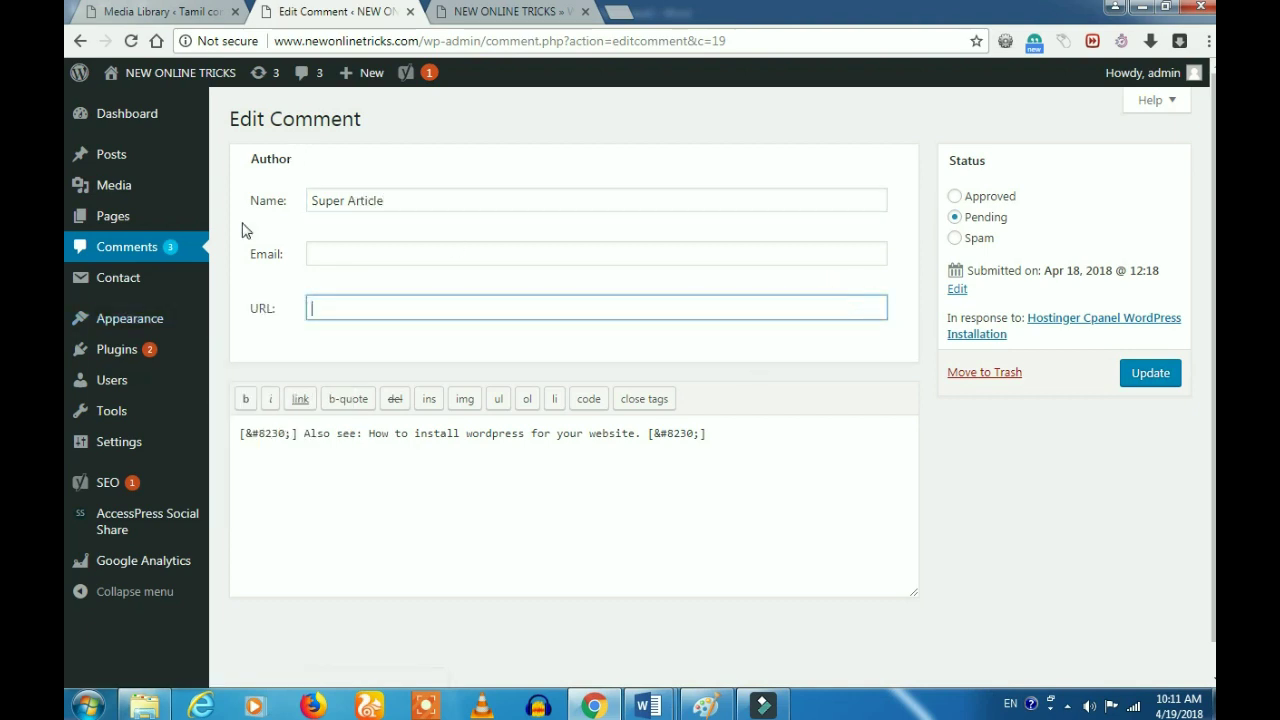
pyautogui.click(190, 8)
pyautogui.moveTo(341, 40); pyautogui.dragTo(192, 42)
pyautogui.hotkey('ctrl', 'c')
pyautogui.click(474, 8)
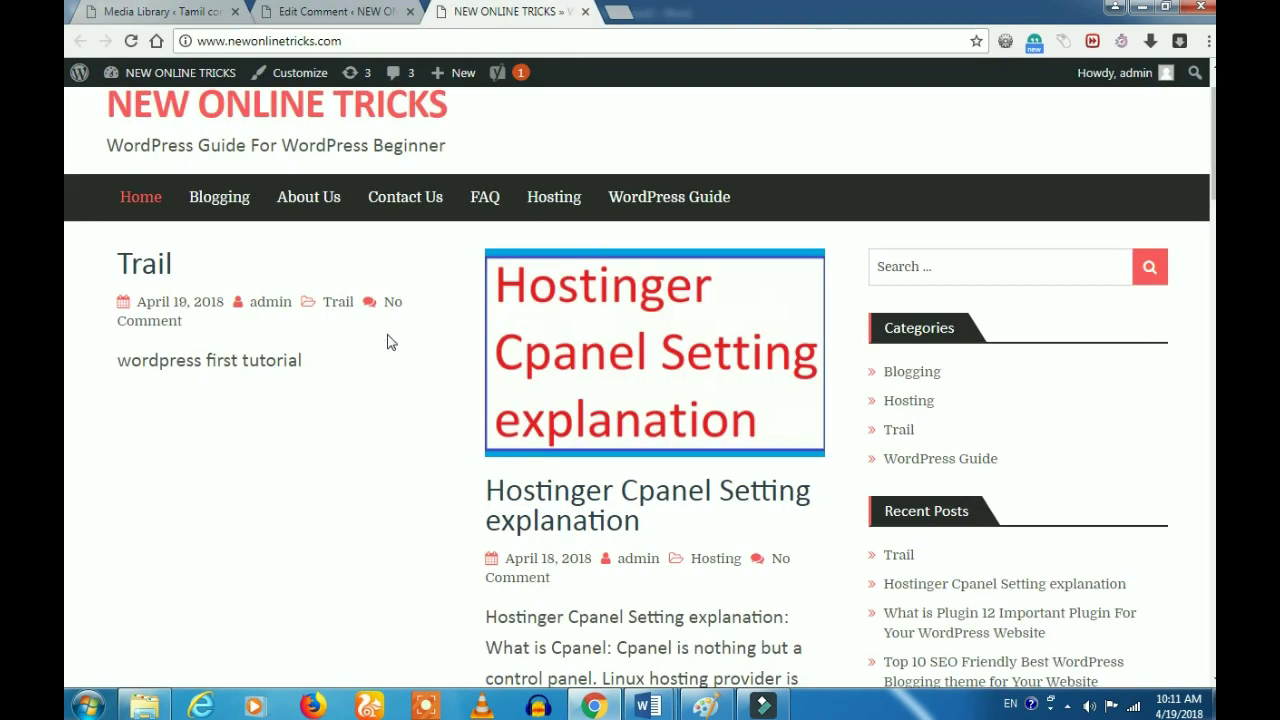
pyautogui.click(378, 8)
pyautogui.click(374, 300)
pyautogui.hotkey('ctrl', 'v')
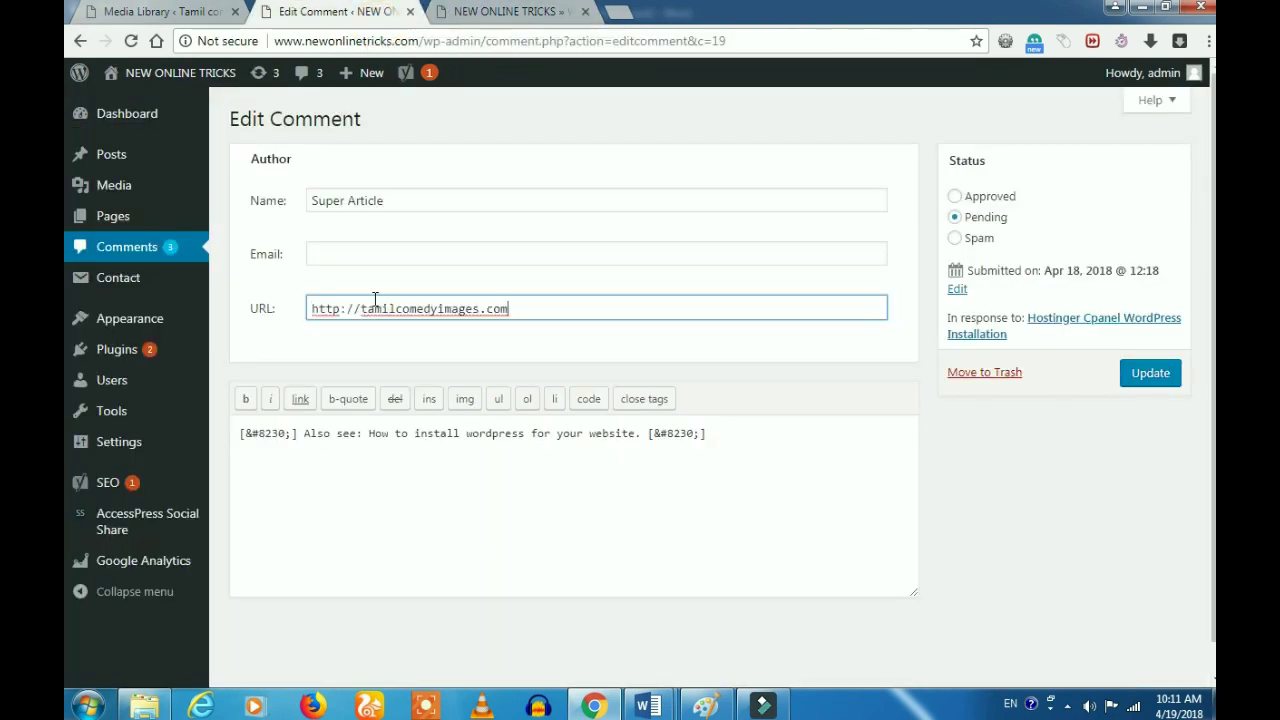
# Step: Replace the comment's text with "Nice", save the update and approve the comment
pyautogui.moveTo(732, 436); pyautogui.dragTo(230, 437)
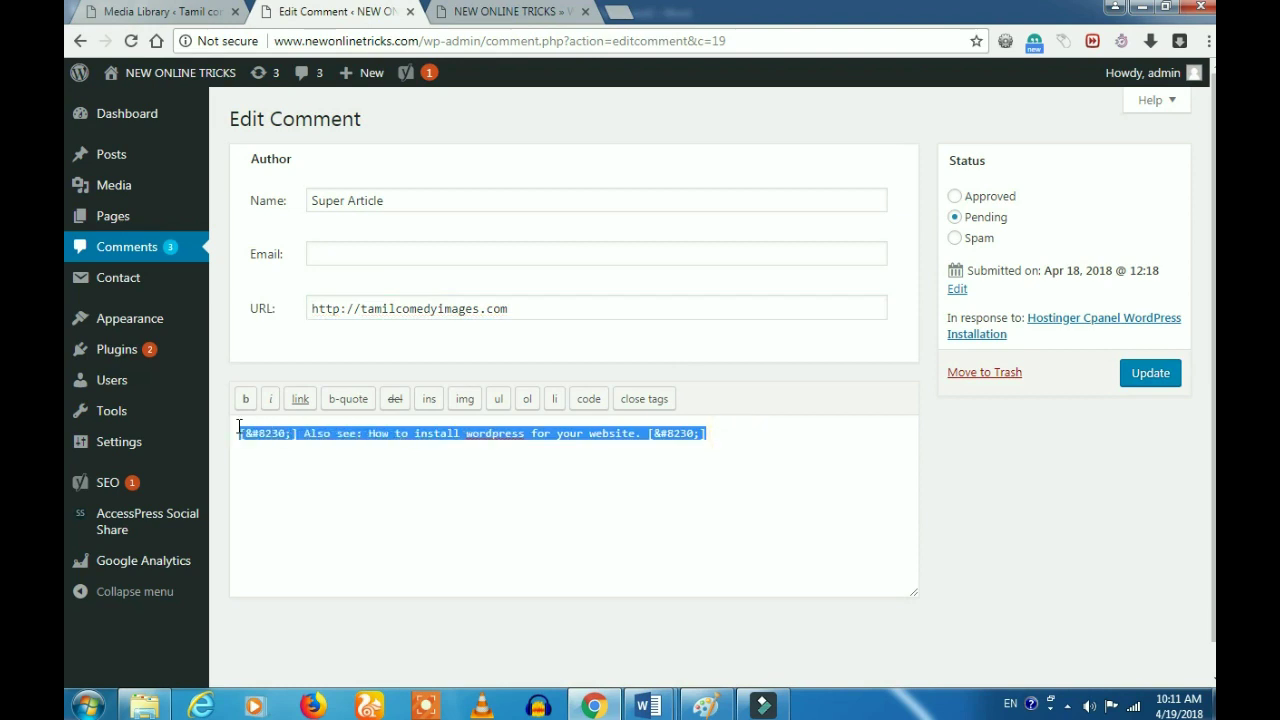
pyautogui.press('BackSpace')
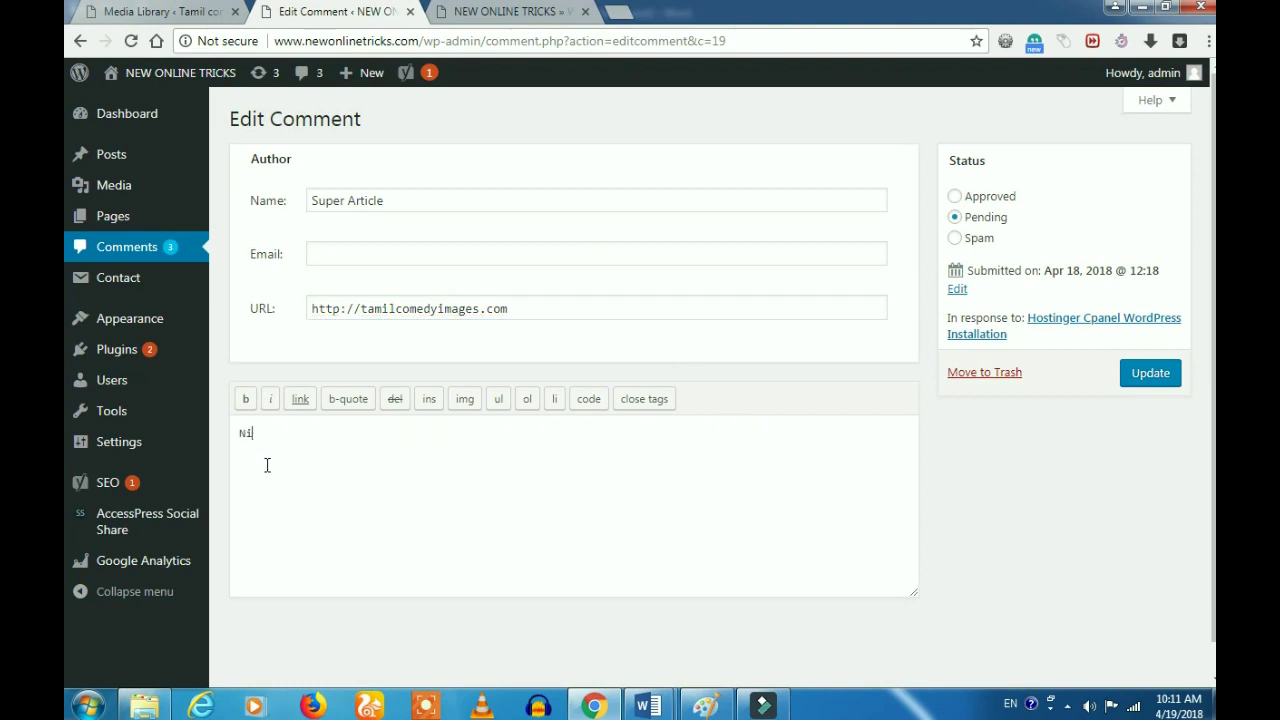
pyautogui.click(1161, 373)
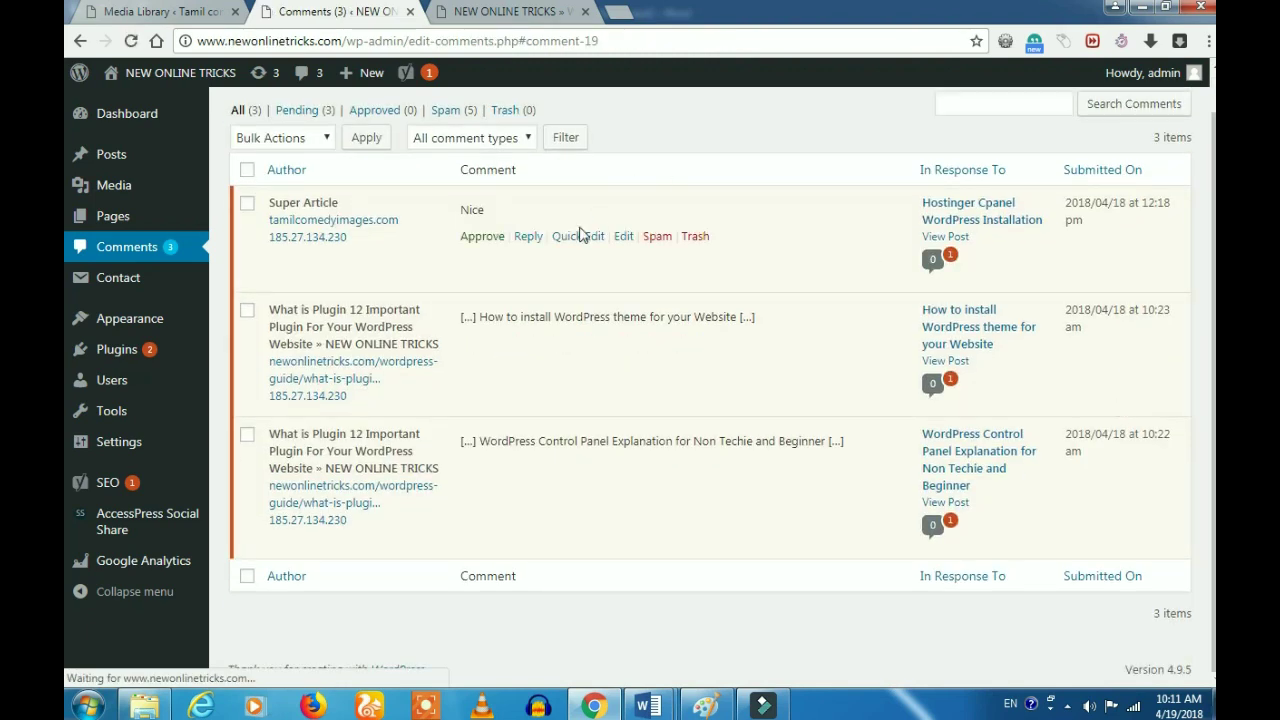
pyautogui.click(484, 238)
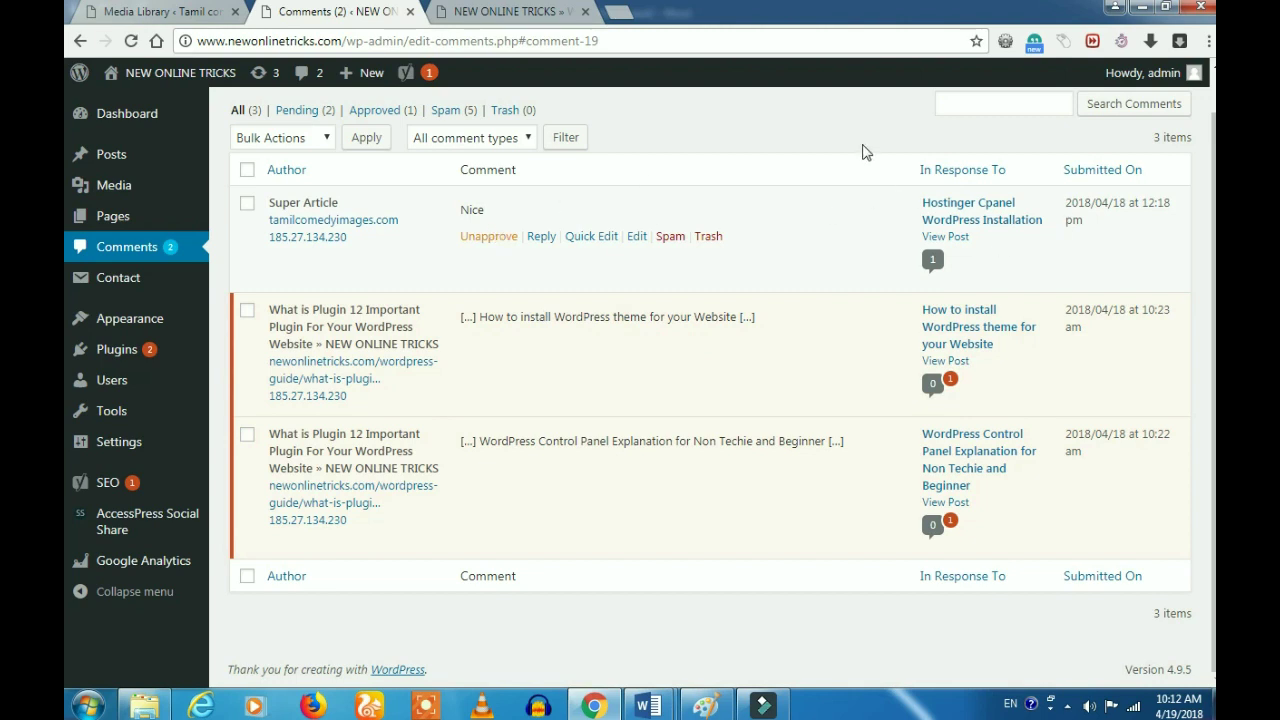
# Step: Quick-edit the approved comment's text to "Hostinger Cpanel WordPress Installation article nice", using the copied post title, and update it
pyautogui.moveTo(1050, 230); pyautogui.dragTo(920, 201)
pyautogui.hotkey('ctrl', 'c')
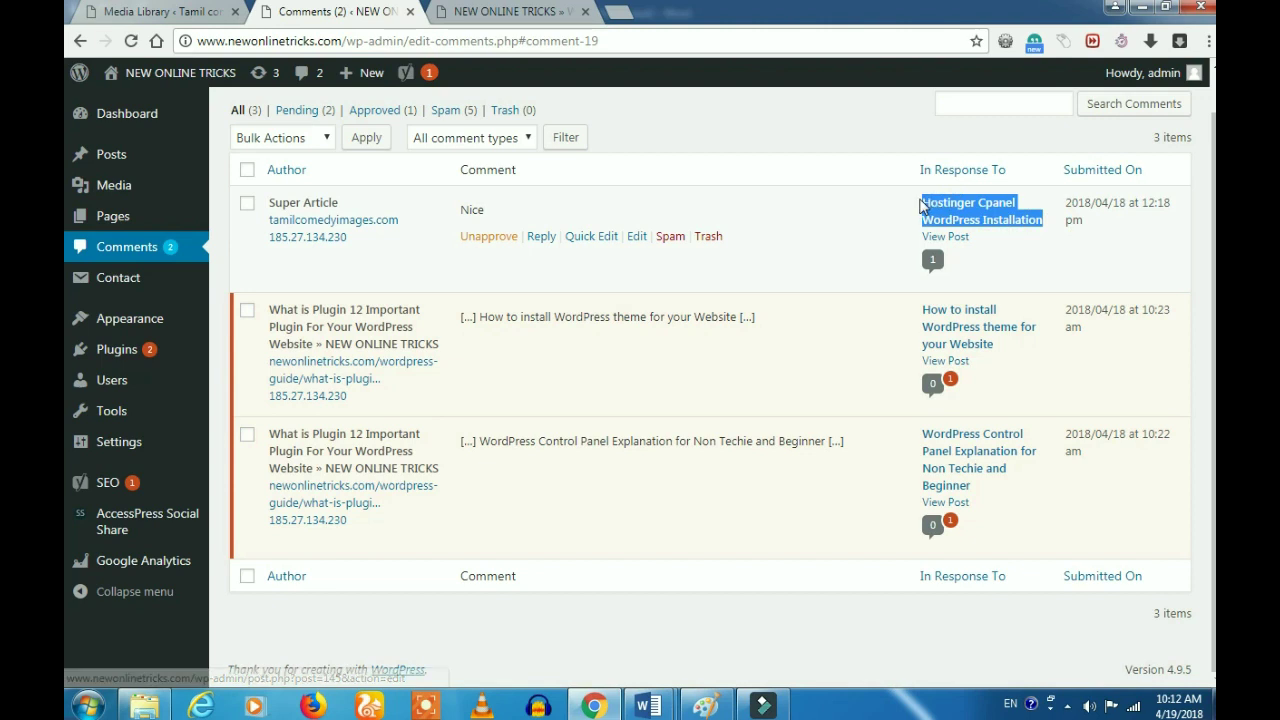
pyautogui.click(603, 237)
pyautogui.doubleClick(268, 265)
pyautogui.hotkey('ctrl', 'v')
pyautogui.moveTo(212, 275)
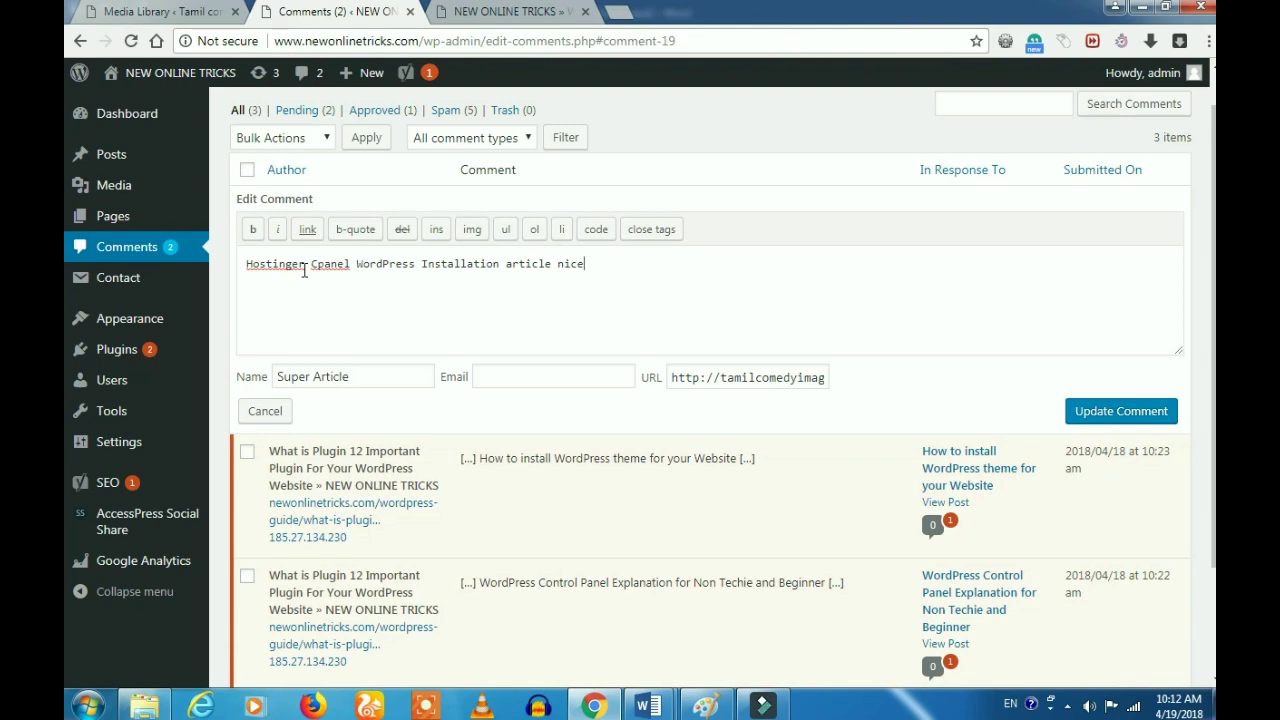
pyautogui.click(1122, 418)
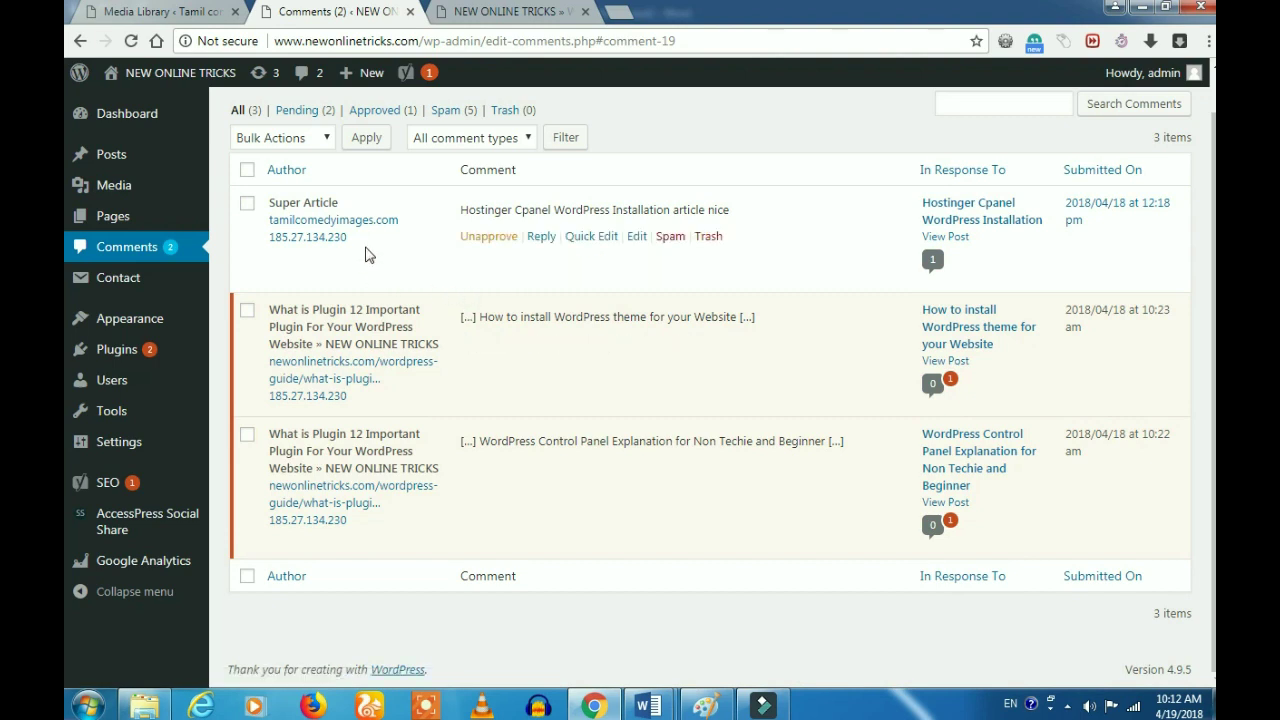
# Step: Examine the author details of the "Super Article" comment, including its website and IP address
pyautogui.moveTo(352, 237); pyautogui.dragTo(248, 264)
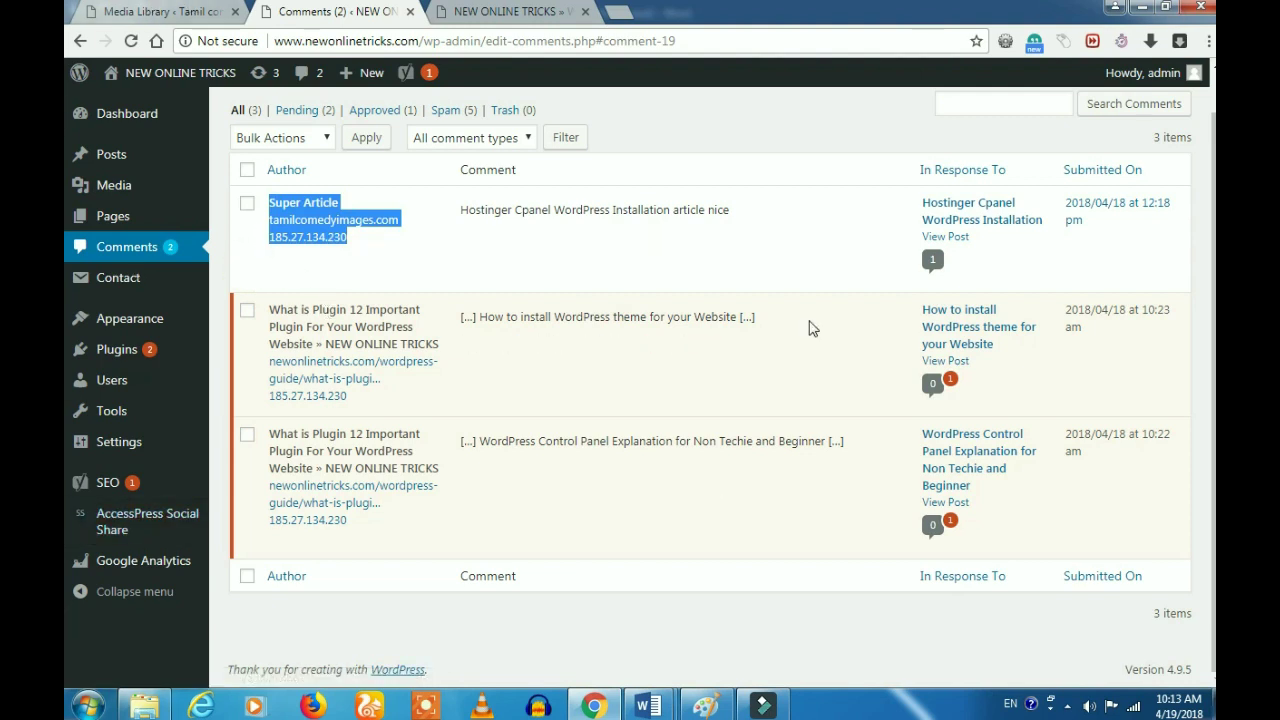
pyautogui.click(246, 258)
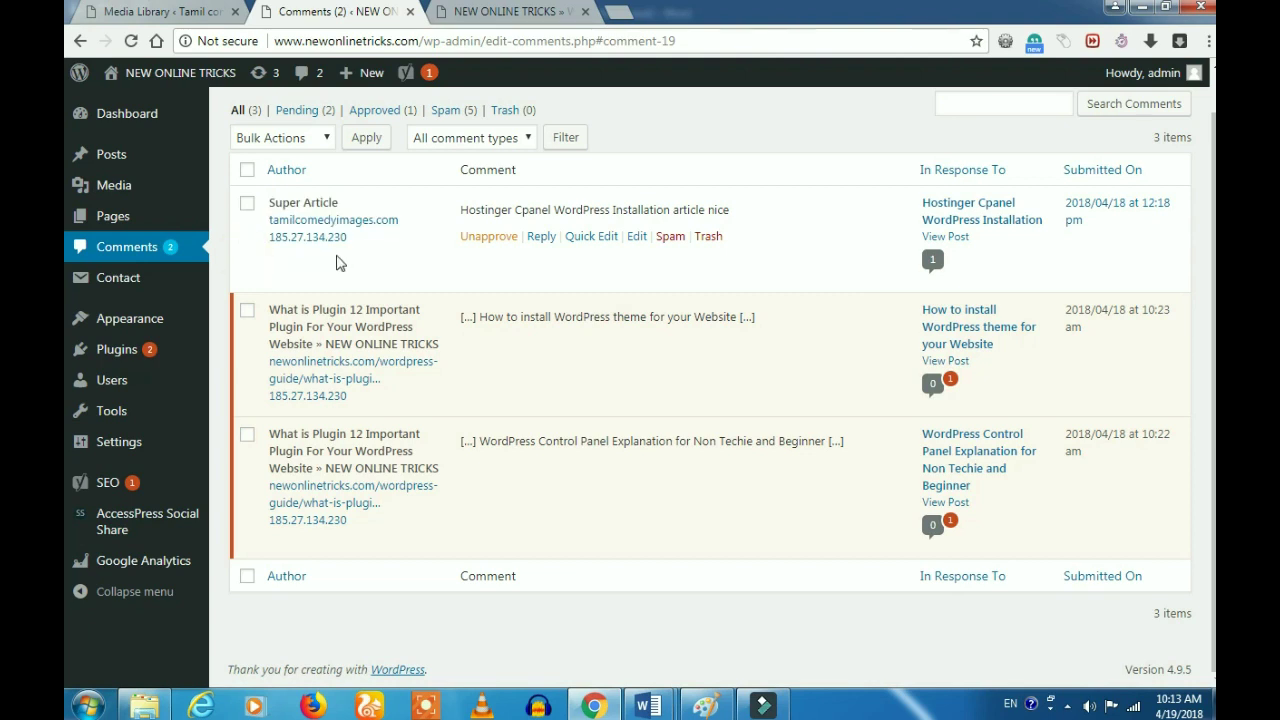
pyautogui.moveTo(347, 240); pyautogui.dragTo(267, 242)
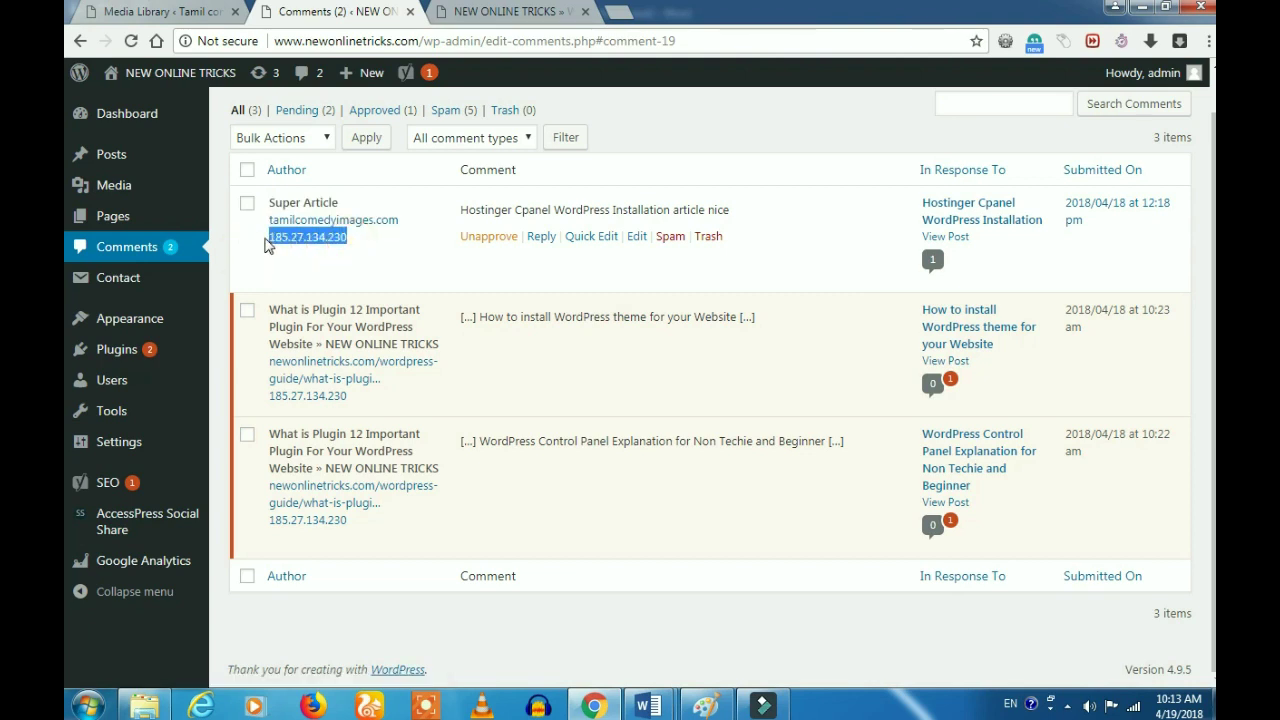
# Step: Switch to the Tamil comedy images dashboard and look over its Appearance options
pyautogui.click(246, 256)
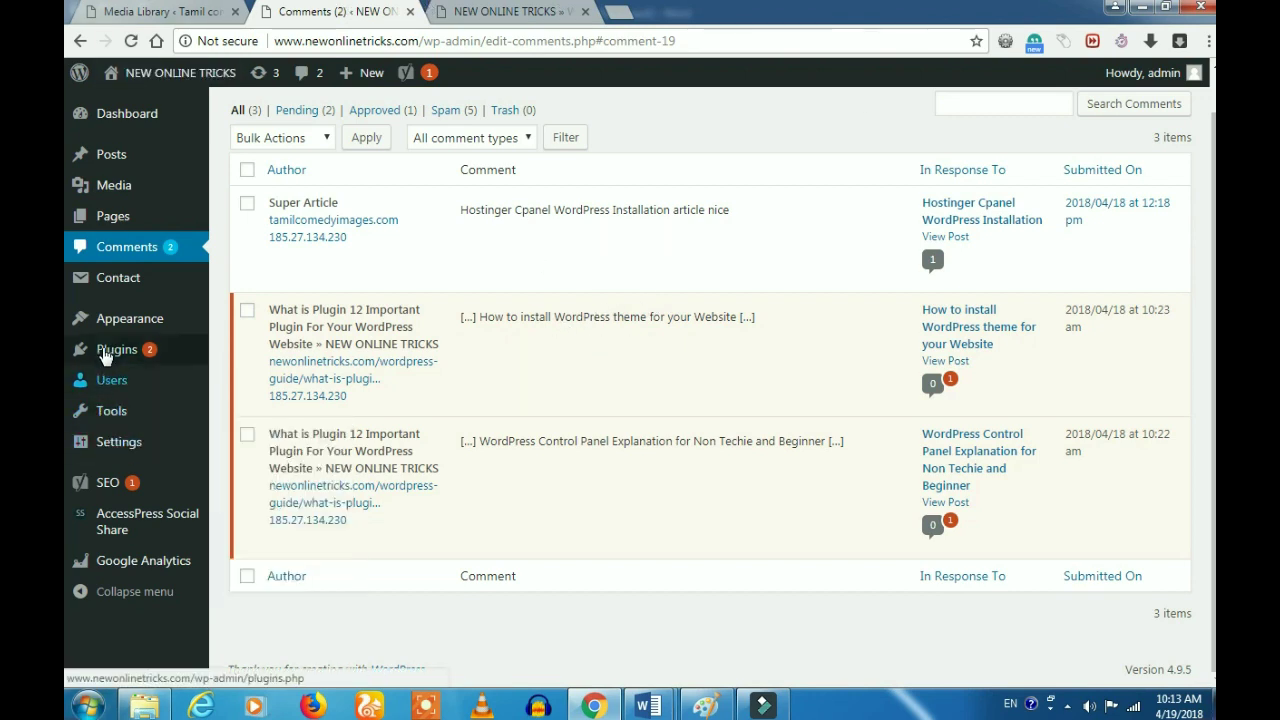
pyautogui.moveTo(106, 290)
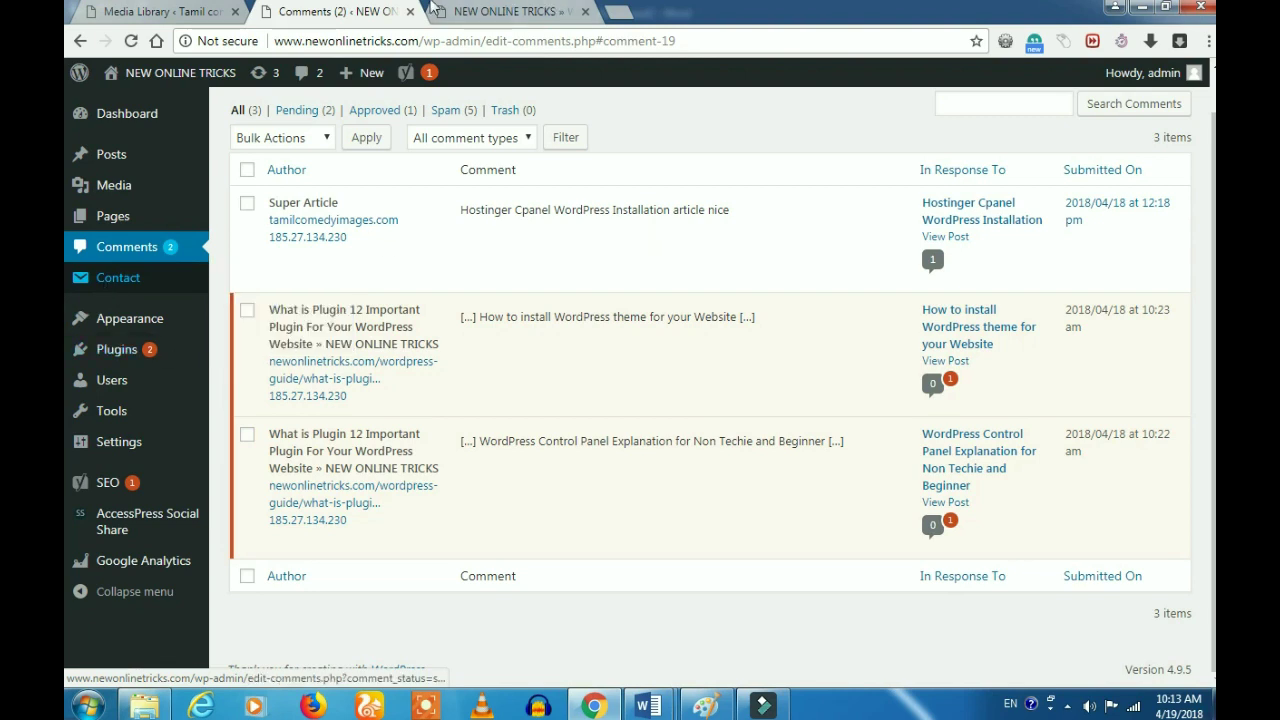
pyautogui.click(145, 11)
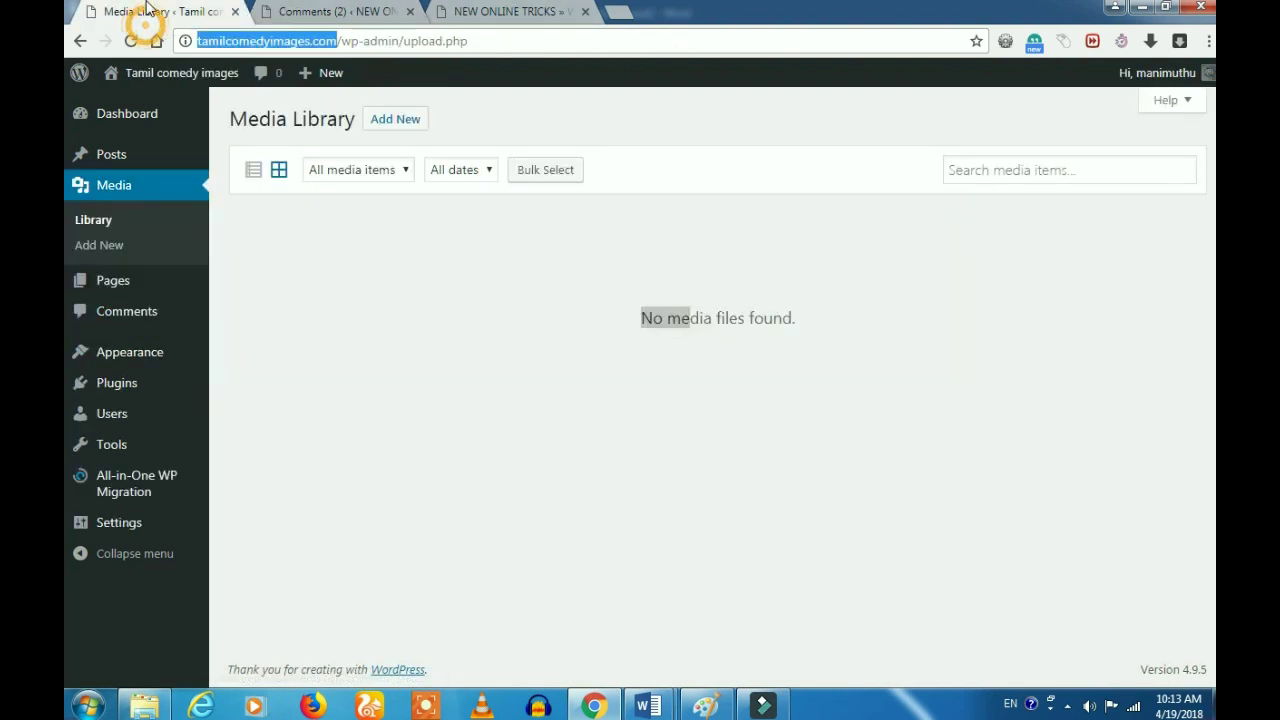
pyautogui.click(320, 334)
pyautogui.moveTo(128, 285)
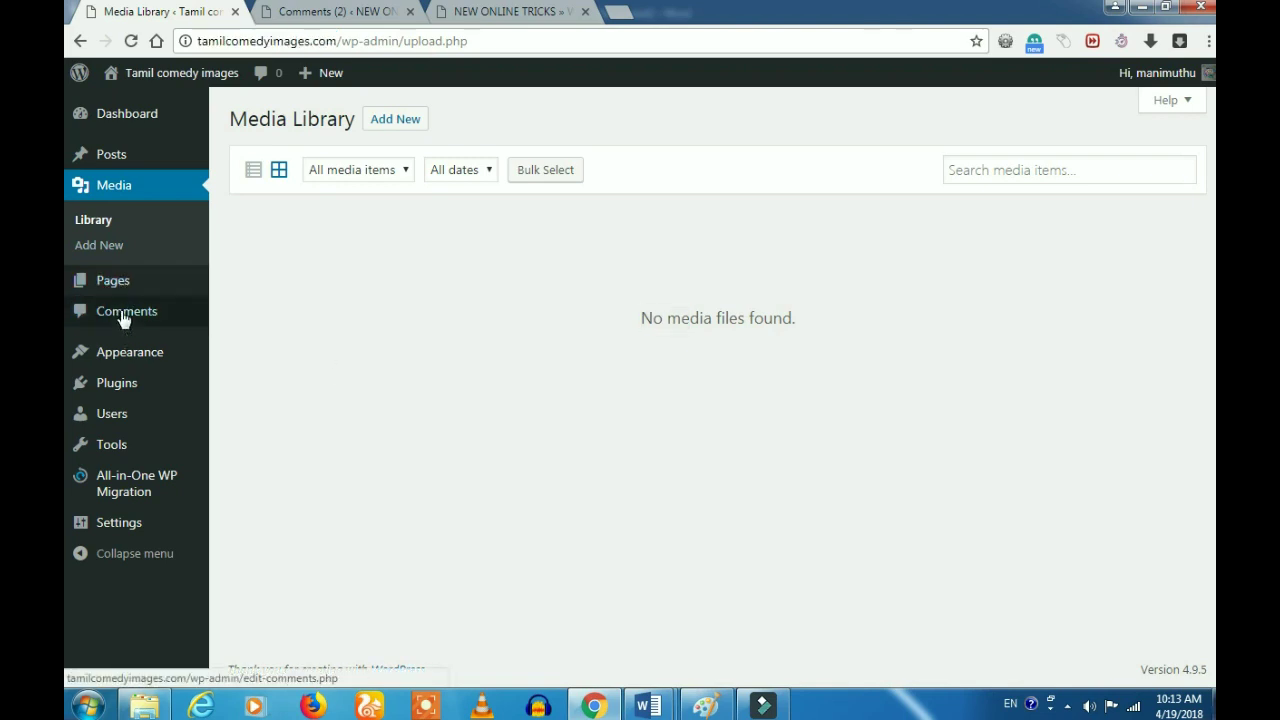
pyautogui.moveTo(132, 347)
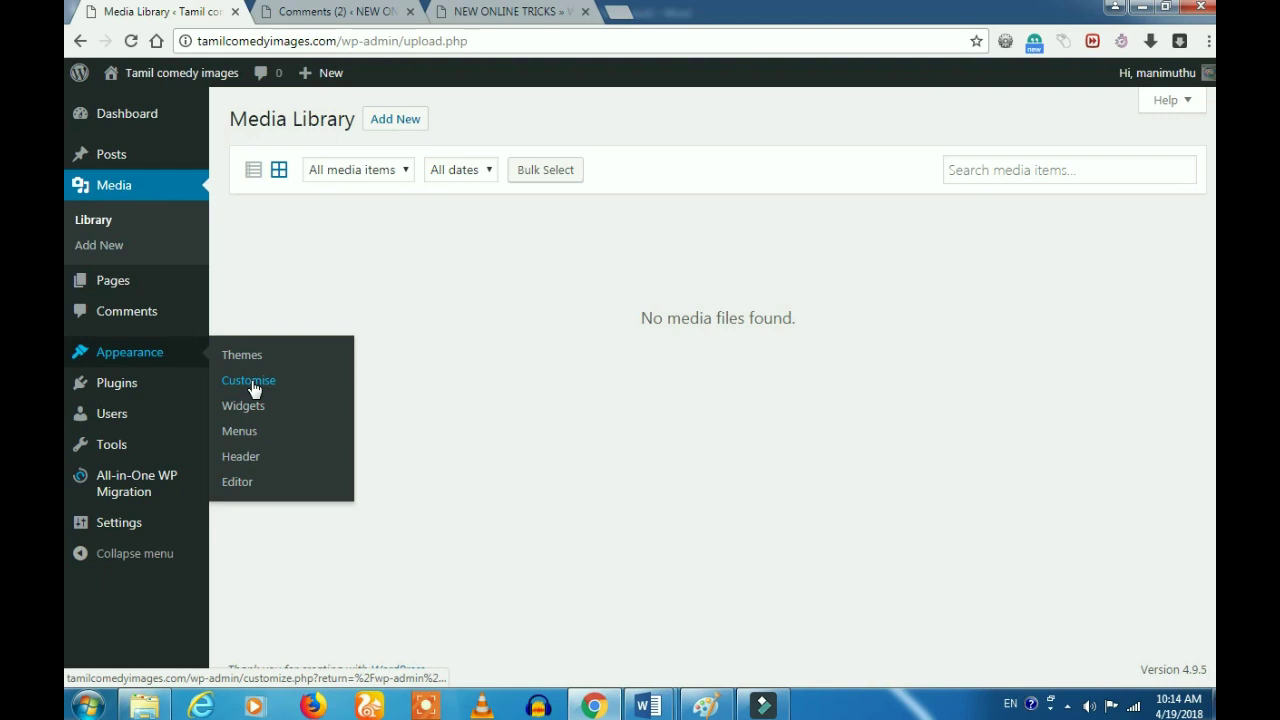
# Step: Open the Customizer from the NEW ONLINE TRICKS live site and compare the Appearance options of both dashboards
pyautogui.click(515, 11)
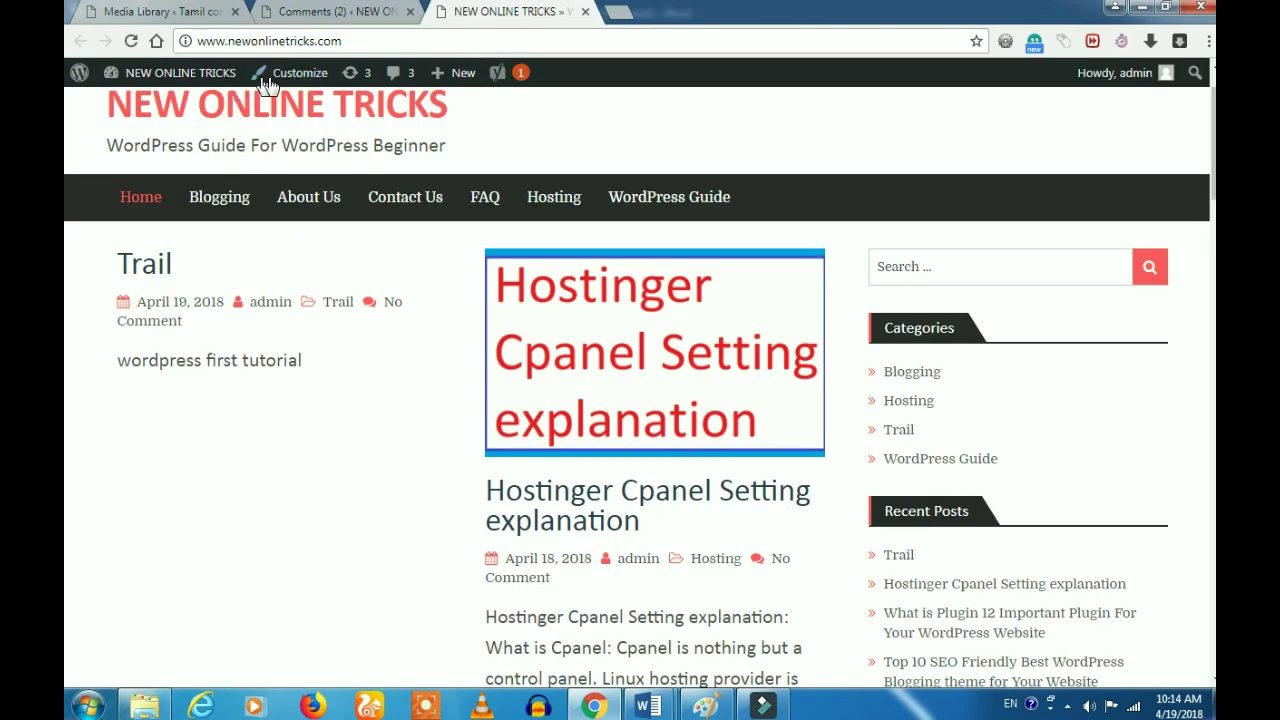
pyautogui.click(288, 73)
pyautogui.click(187, 12)
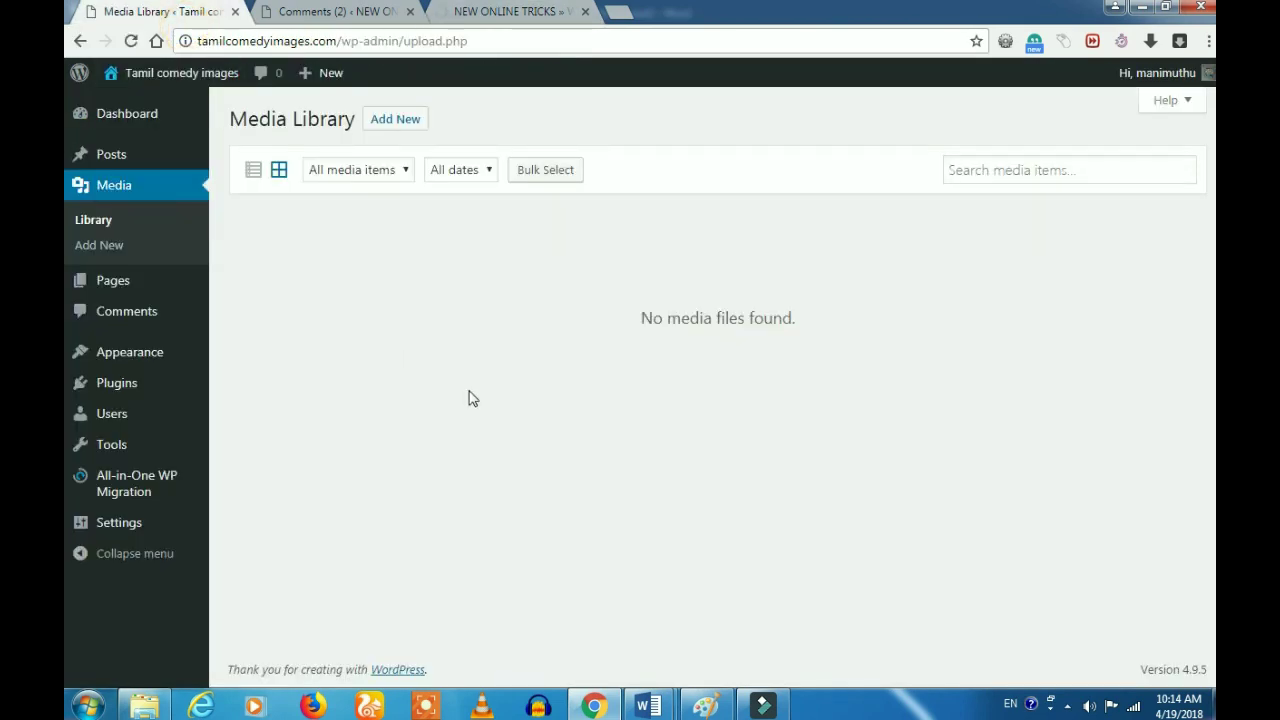
pyautogui.click(362, 10)
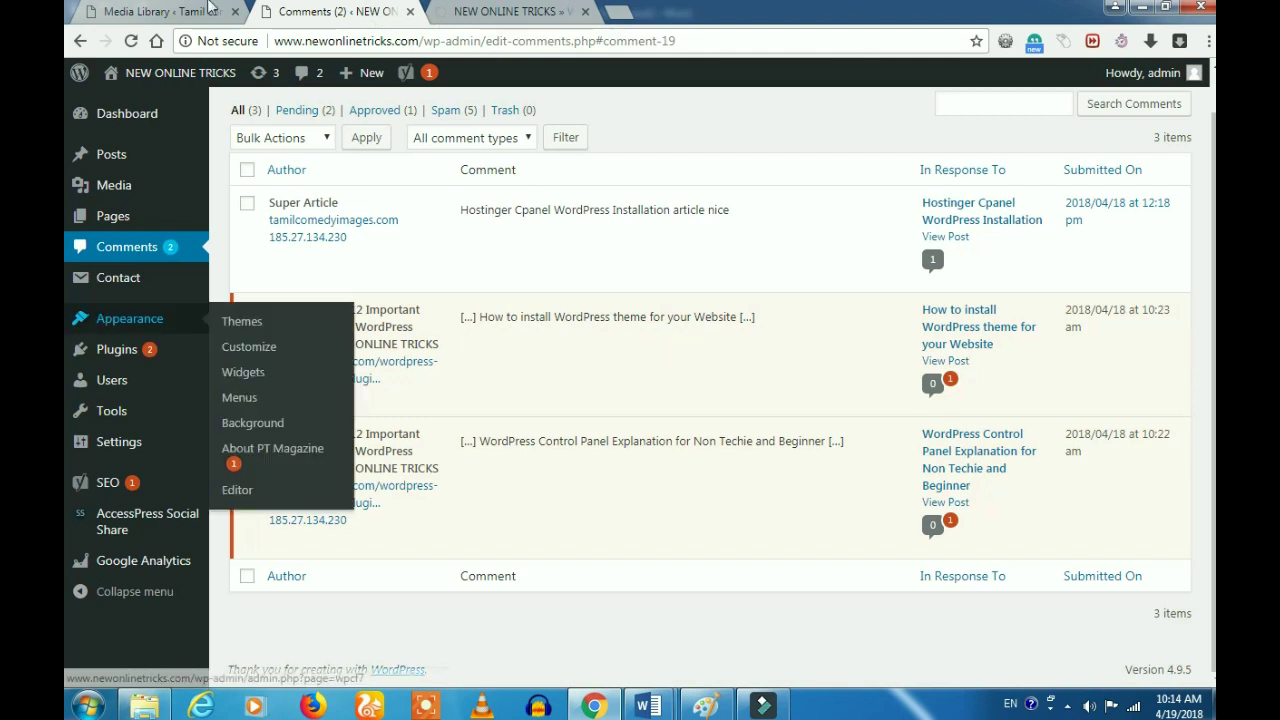
pyautogui.hotkey('ctrl', 'shift', 'Tab')
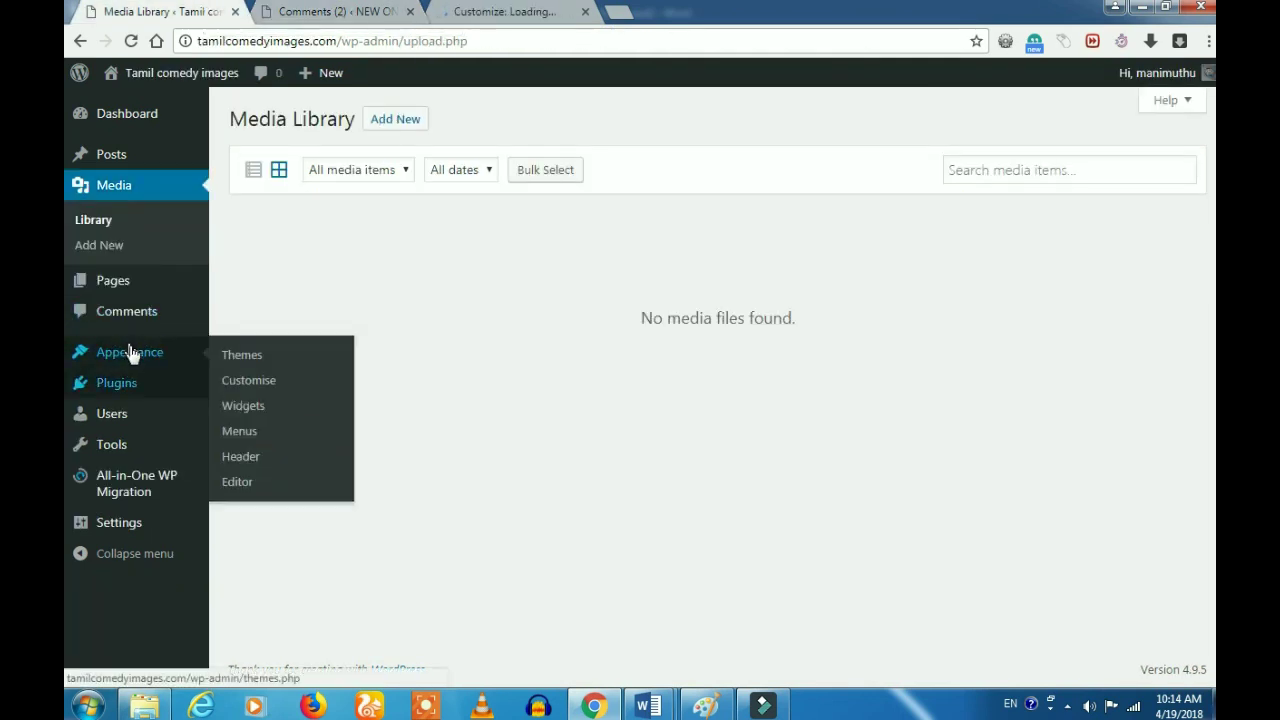
# Step: View the Customizer sections of the Tamil comedy images site and leave it without saving changes
pyautogui.click(235, 382)
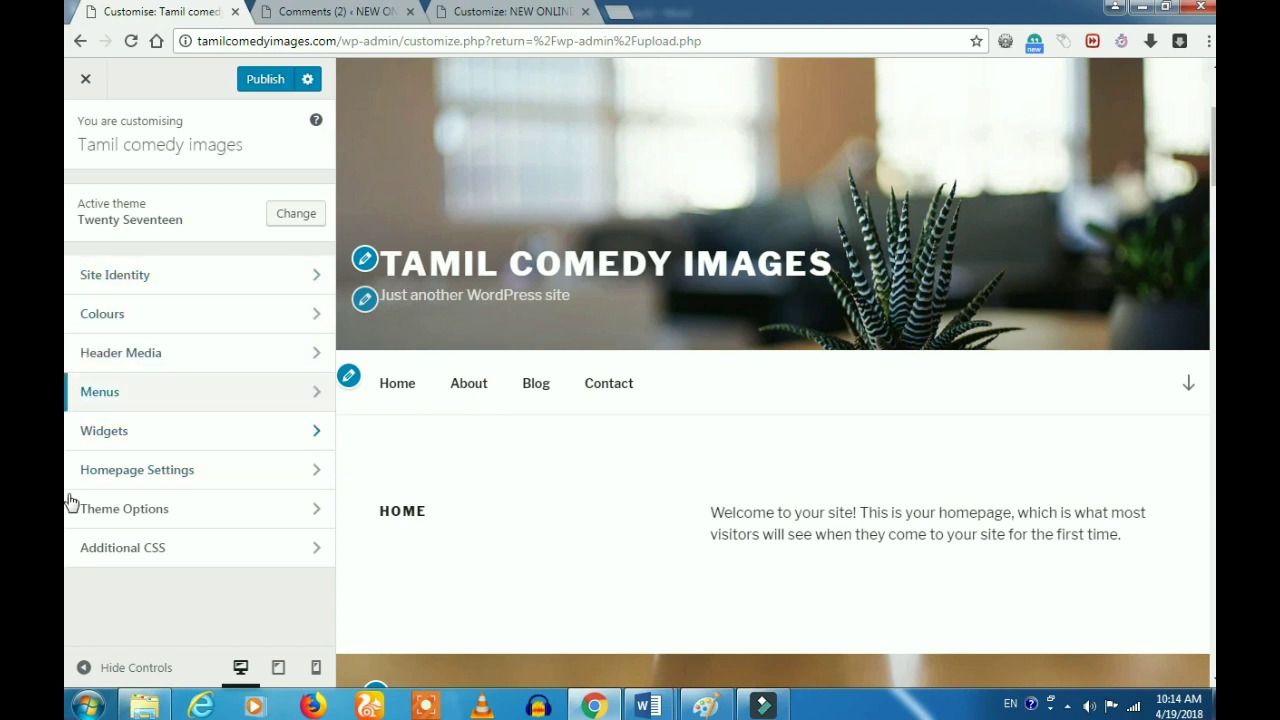
pyautogui.click(82, 80)
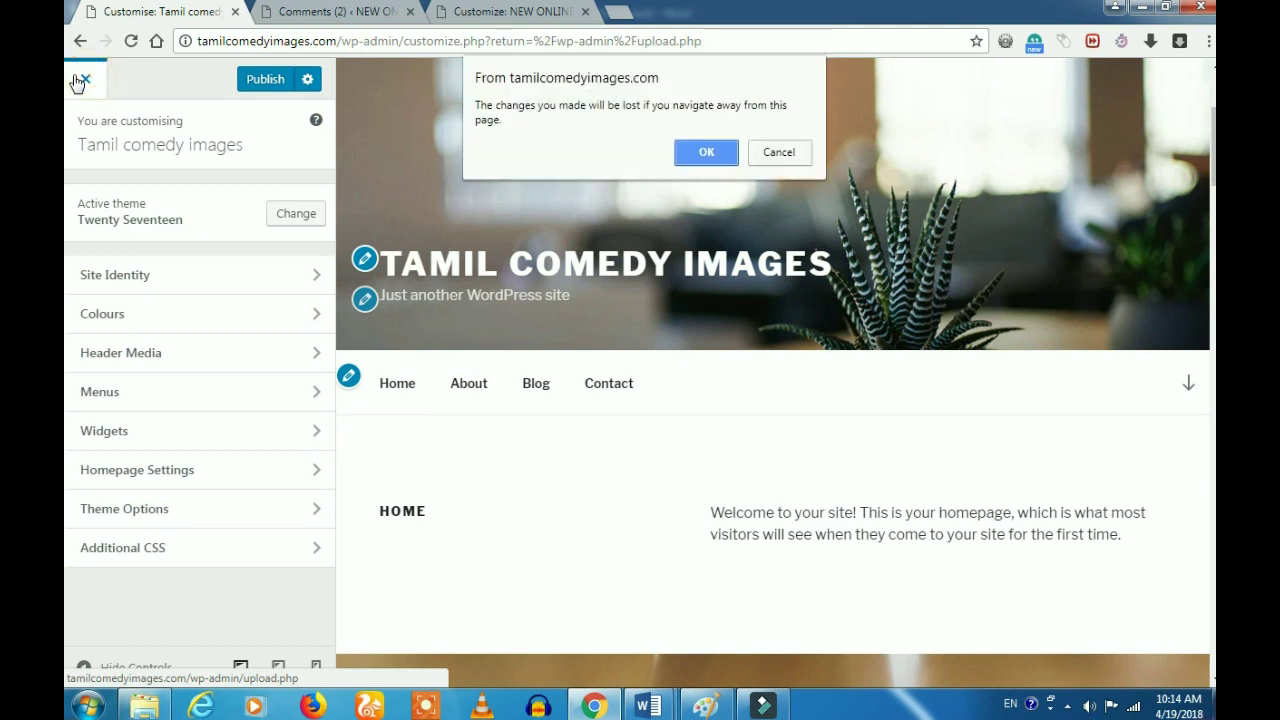
pyautogui.click(703, 153)
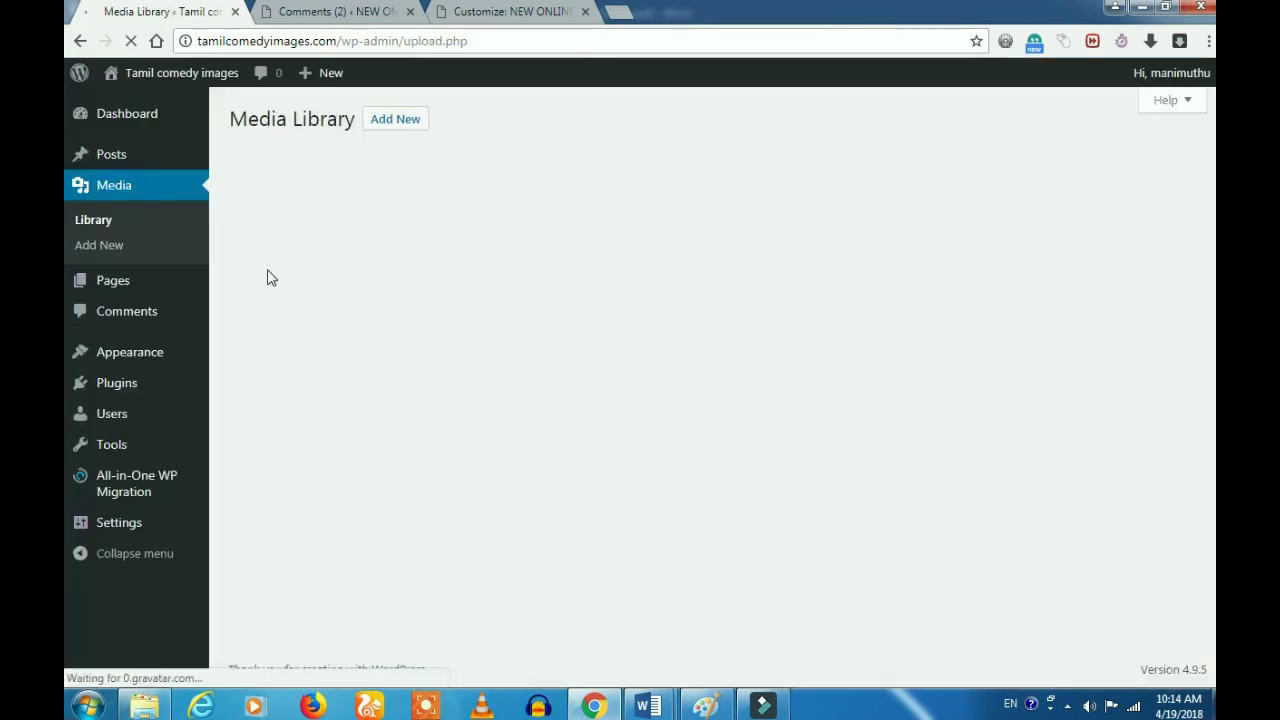
# Step: Open the Widgets page of the Tamil comedy images site and close the Customizer of NEW ONLINE TRICKS
pyautogui.moveTo(148, 364)
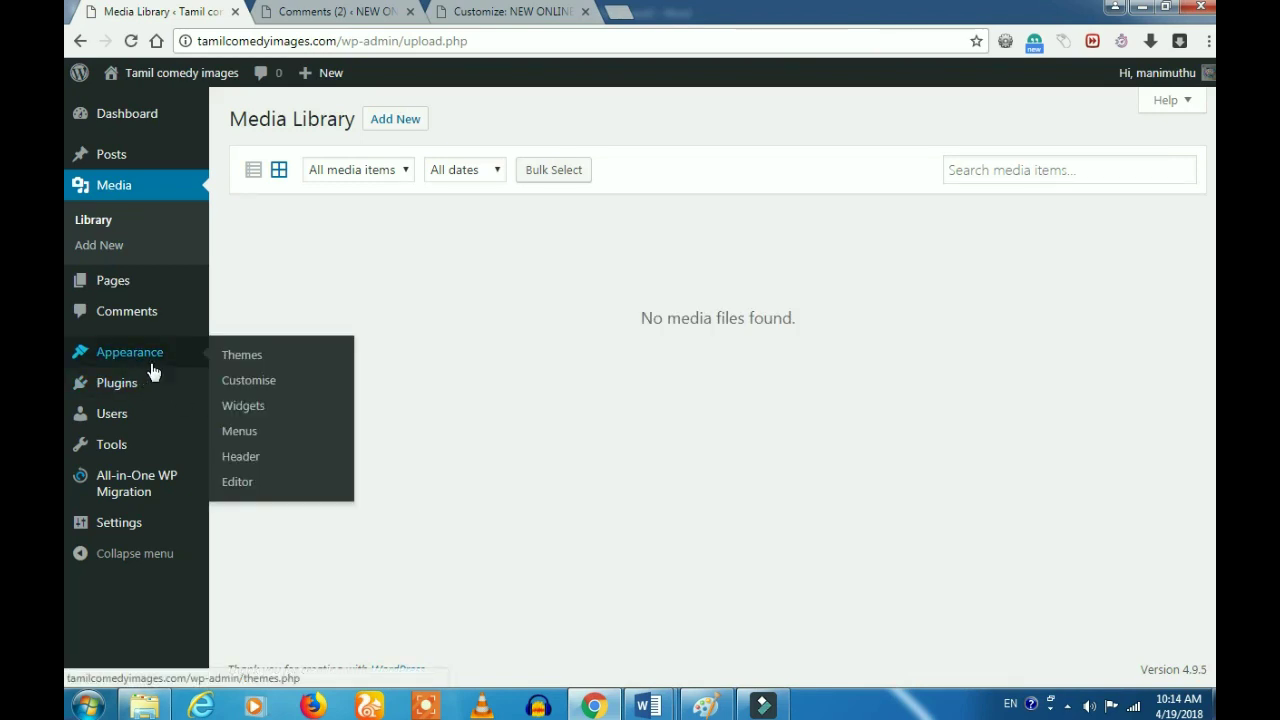
pyautogui.click(255, 408)
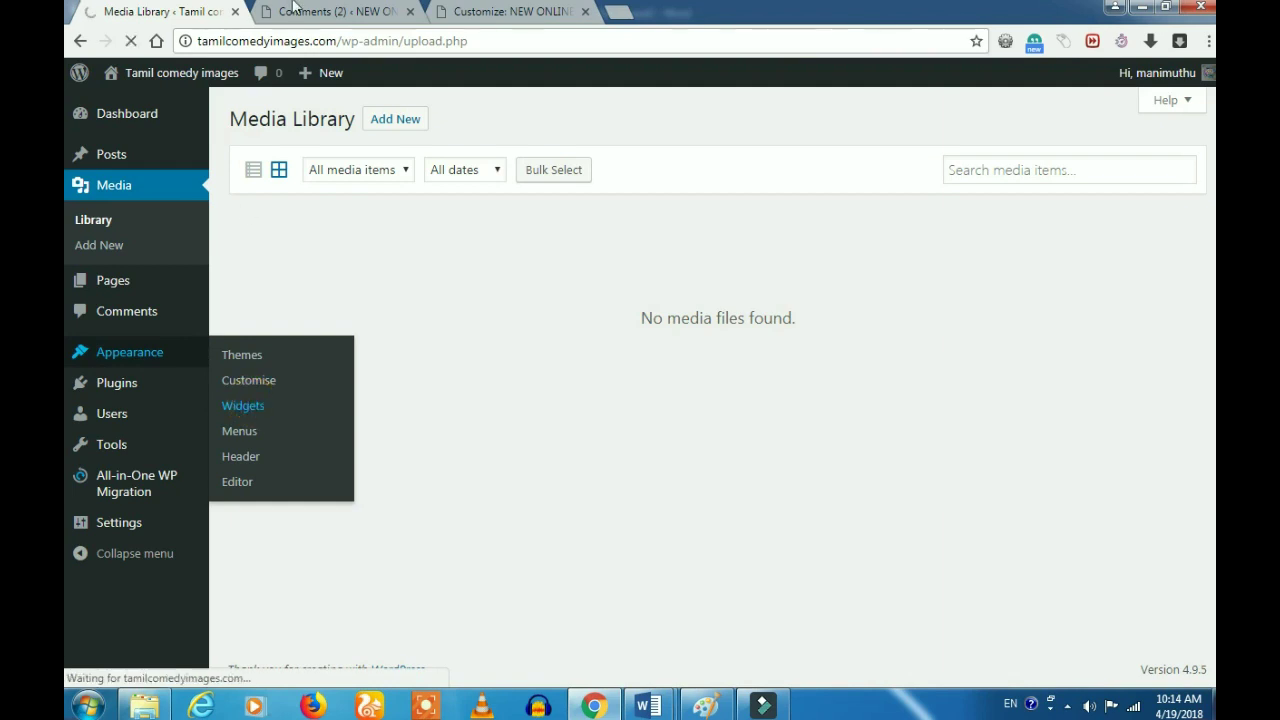
pyautogui.click(510, 11)
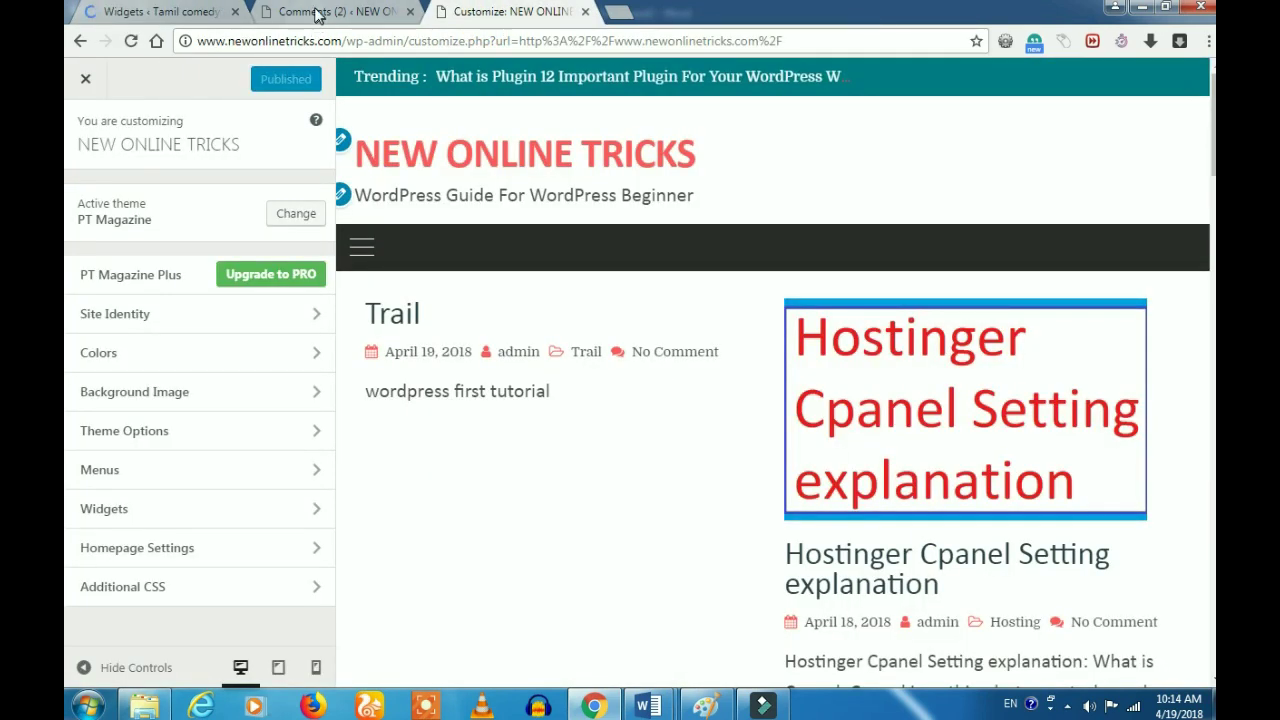
pyautogui.click(86, 82)
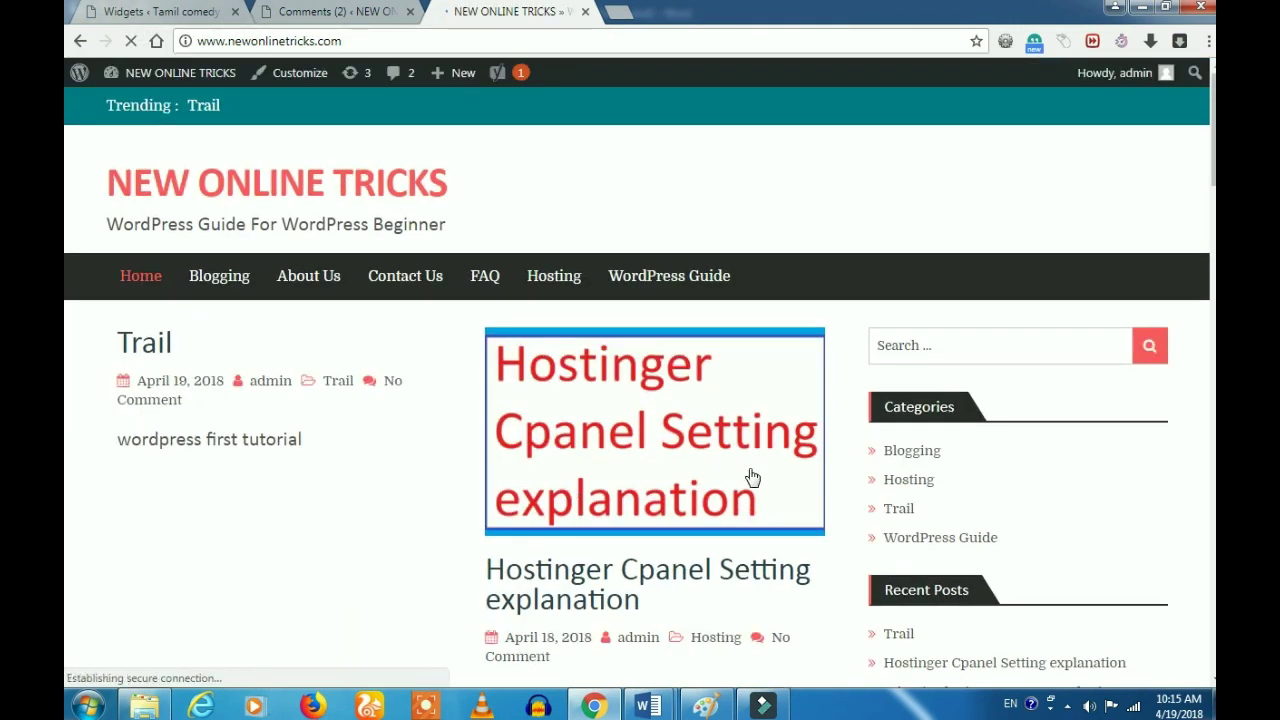
# Step: Examine the search, categories and recent posts widgets in the sidebar of the NEW ONLINE TRICKS live site
pyautogui.scroll(-2, 734, 451)
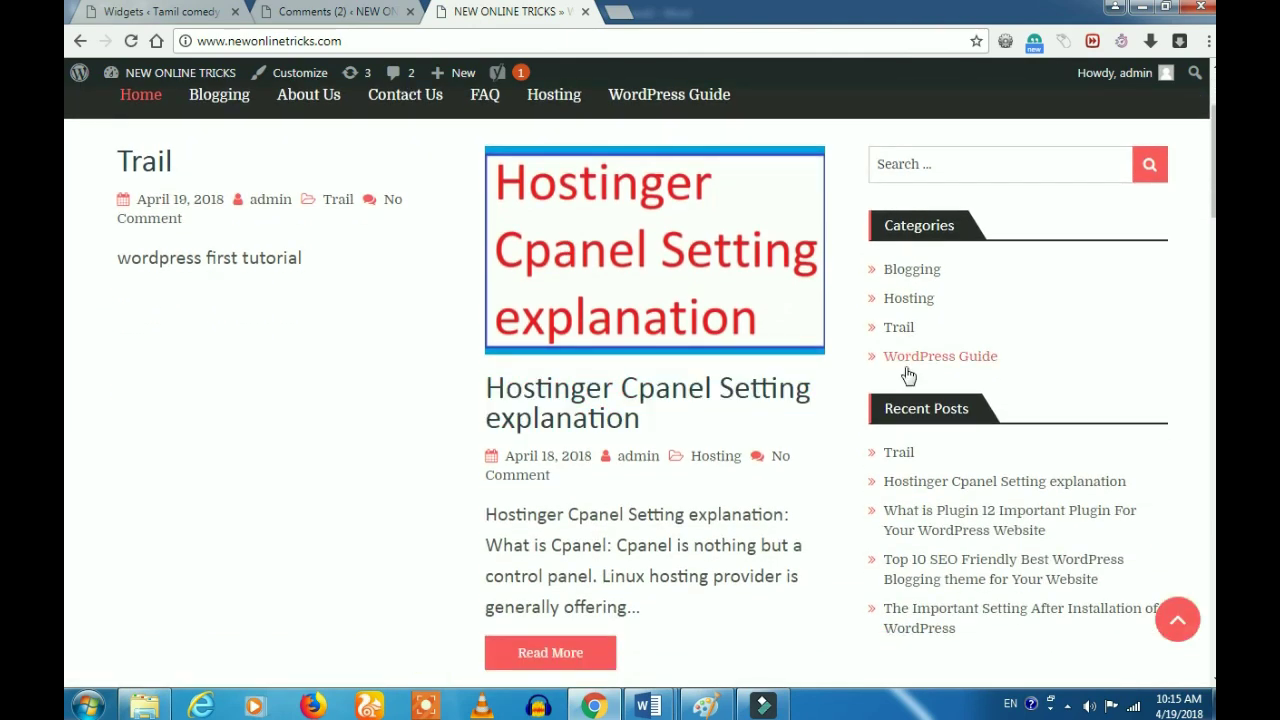
pyautogui.scroll(-4, 903, 443)
pyautogui.scroll(4, 920, 400)
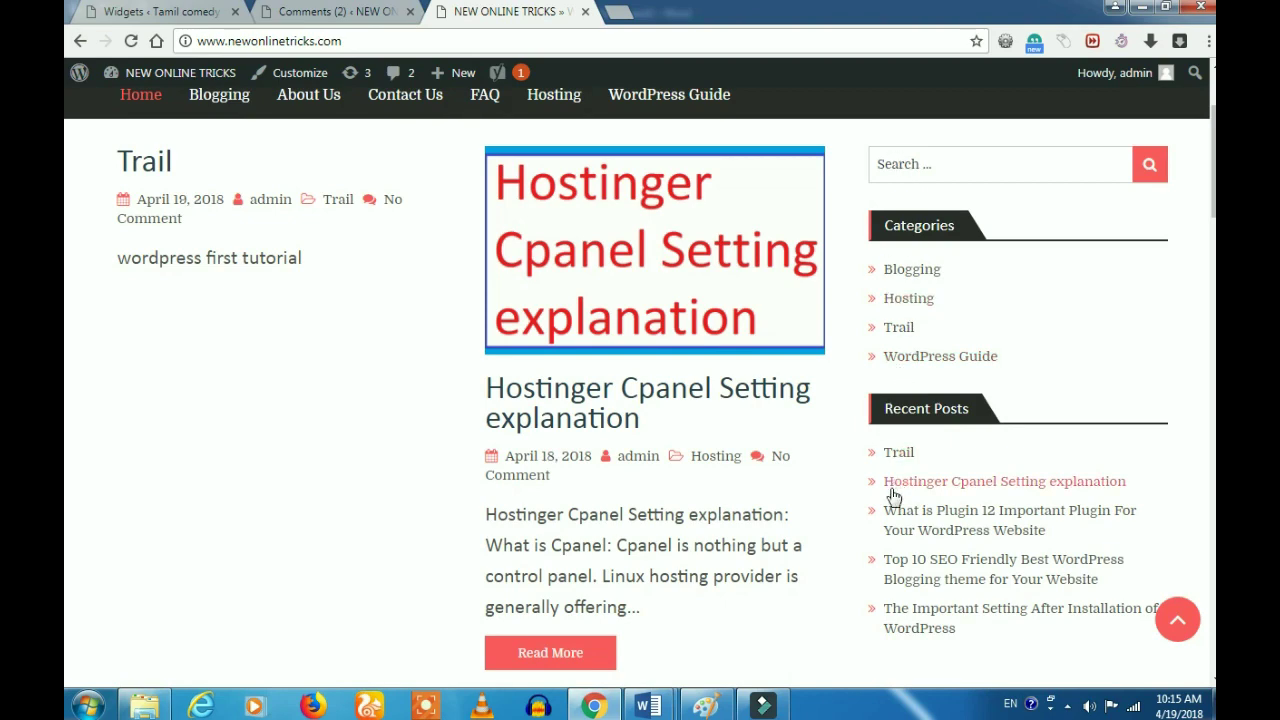
pyautogui.scroll(-1, 897, 545)
pyautogui.scroll(-1, 896, 545)
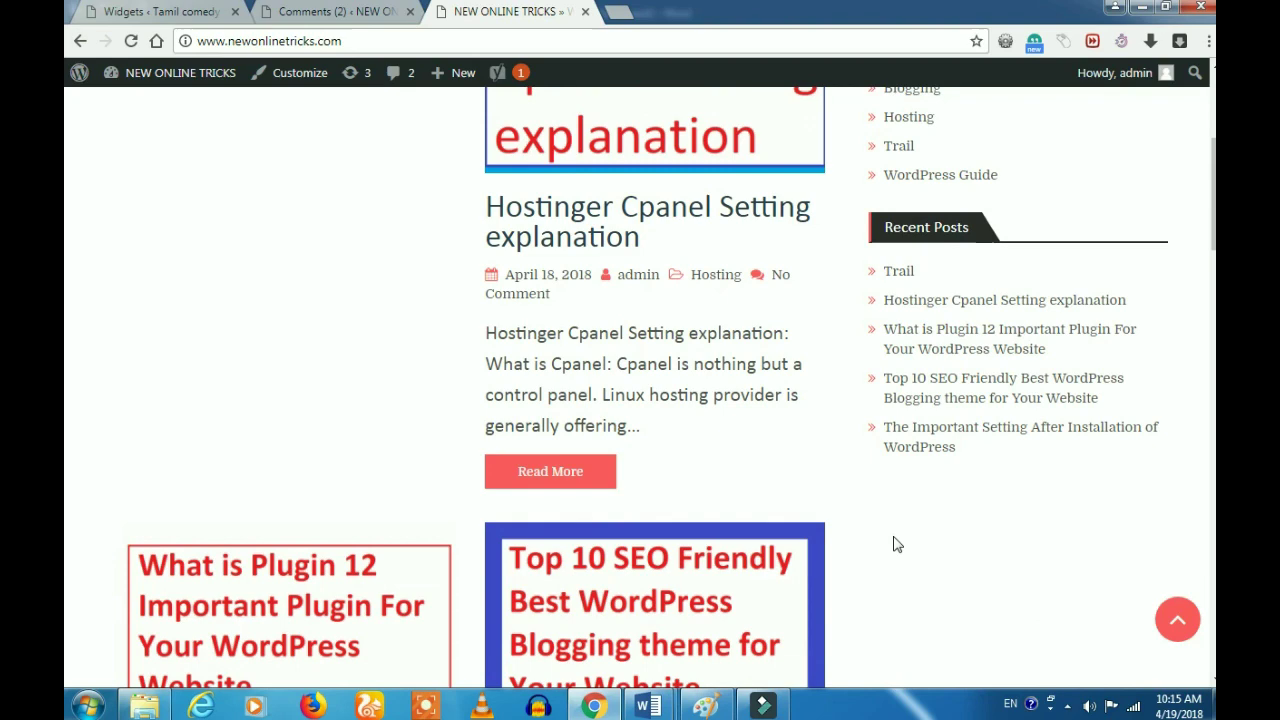
pyautogui.scroll(1, 893, 543)
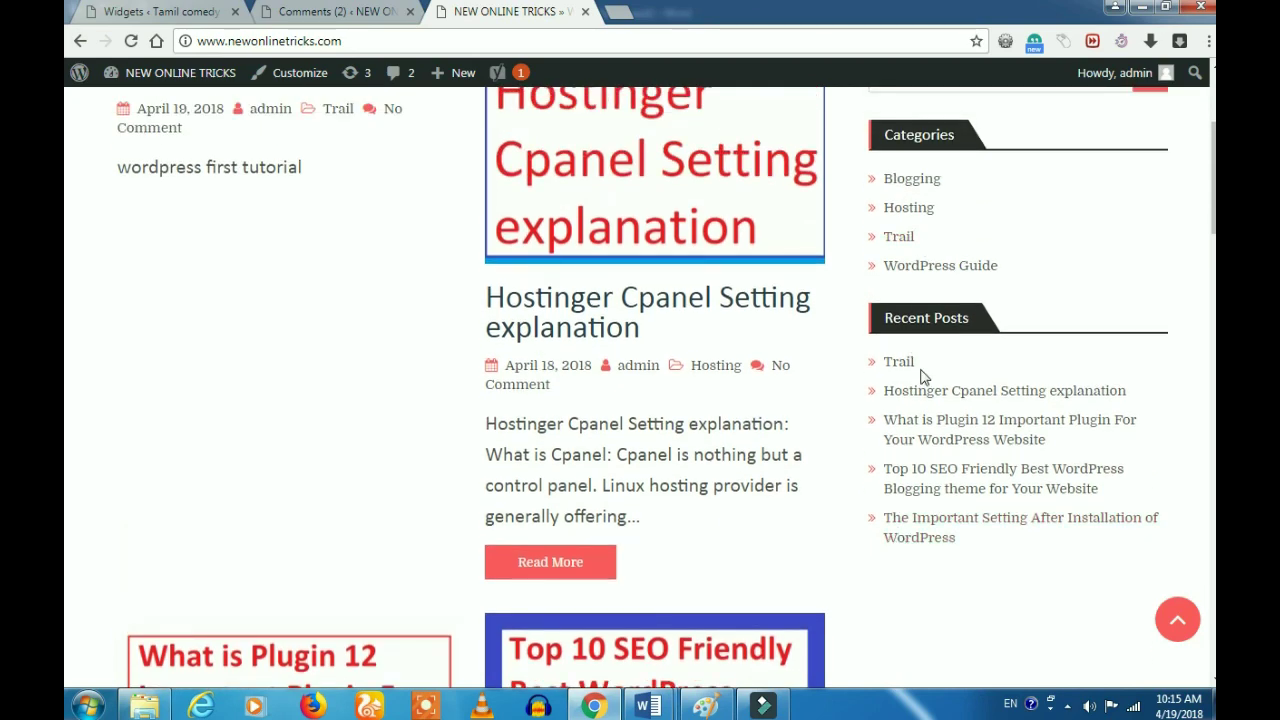
pyautogui.scroll(2, 915, 450)
pyautogui.click(910, 254)
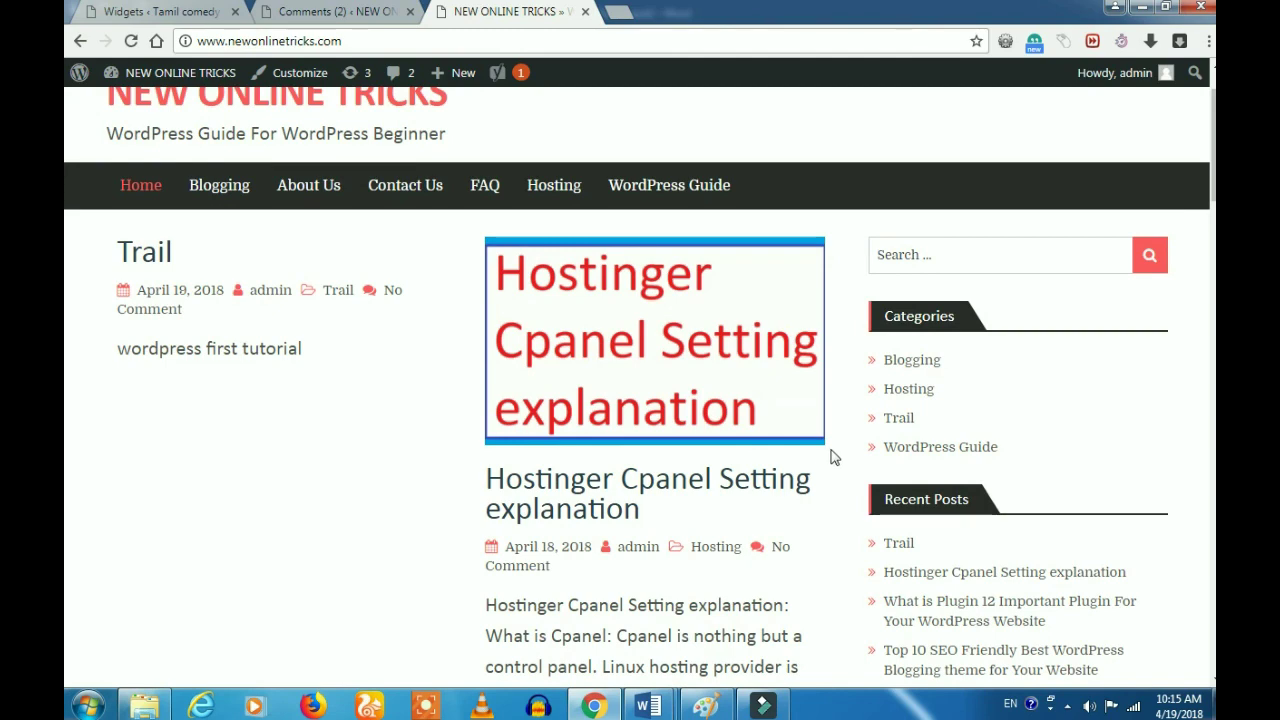
pyautogui.scroll(-4, 831, 457)
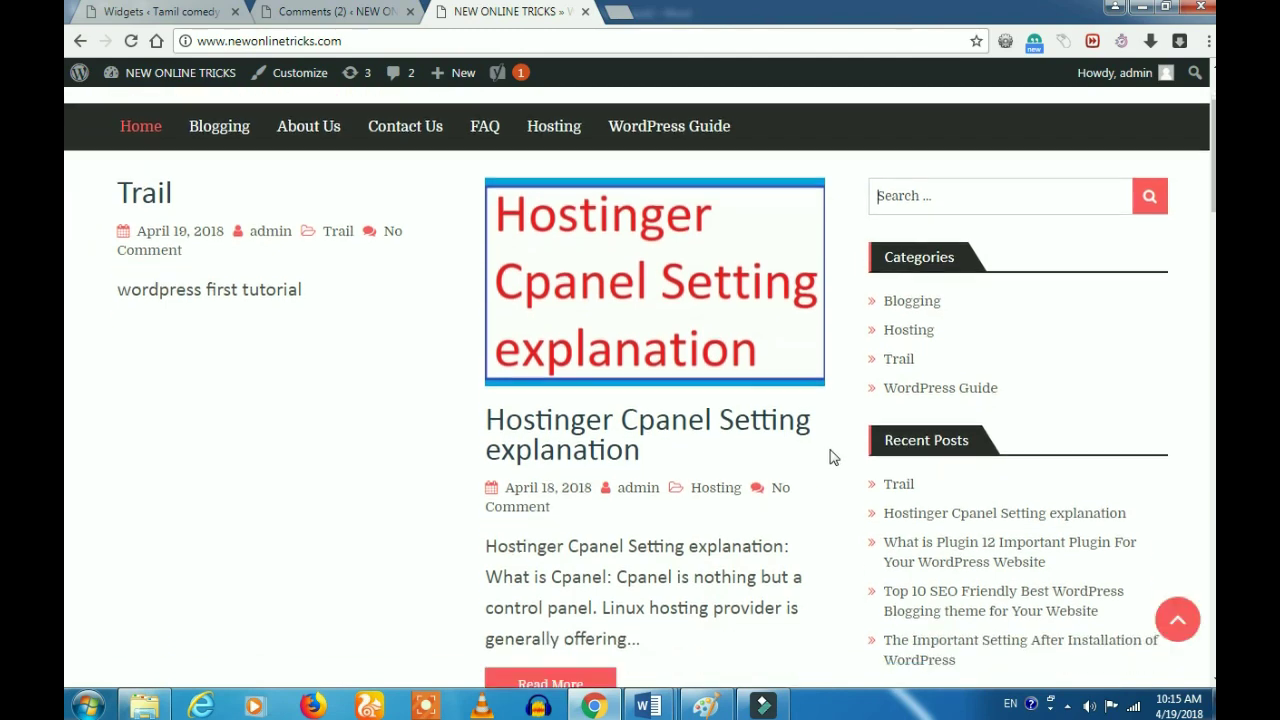
pyautogui.scroll(5, 997, 463)
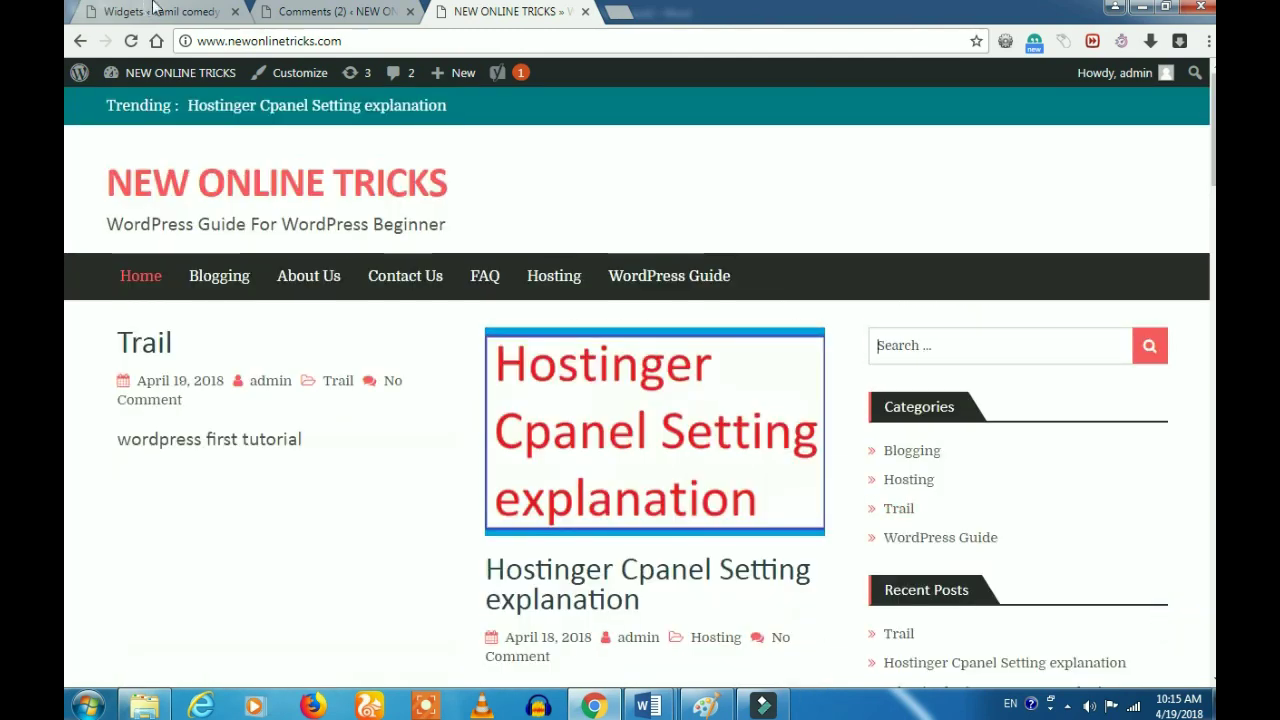
# Step: Add the Google Analytics Dashboard widget below Recent Posts in the NEW ONLINE TRICKS Sidebar and collapse its settings
pyautogui.click(155, 10)
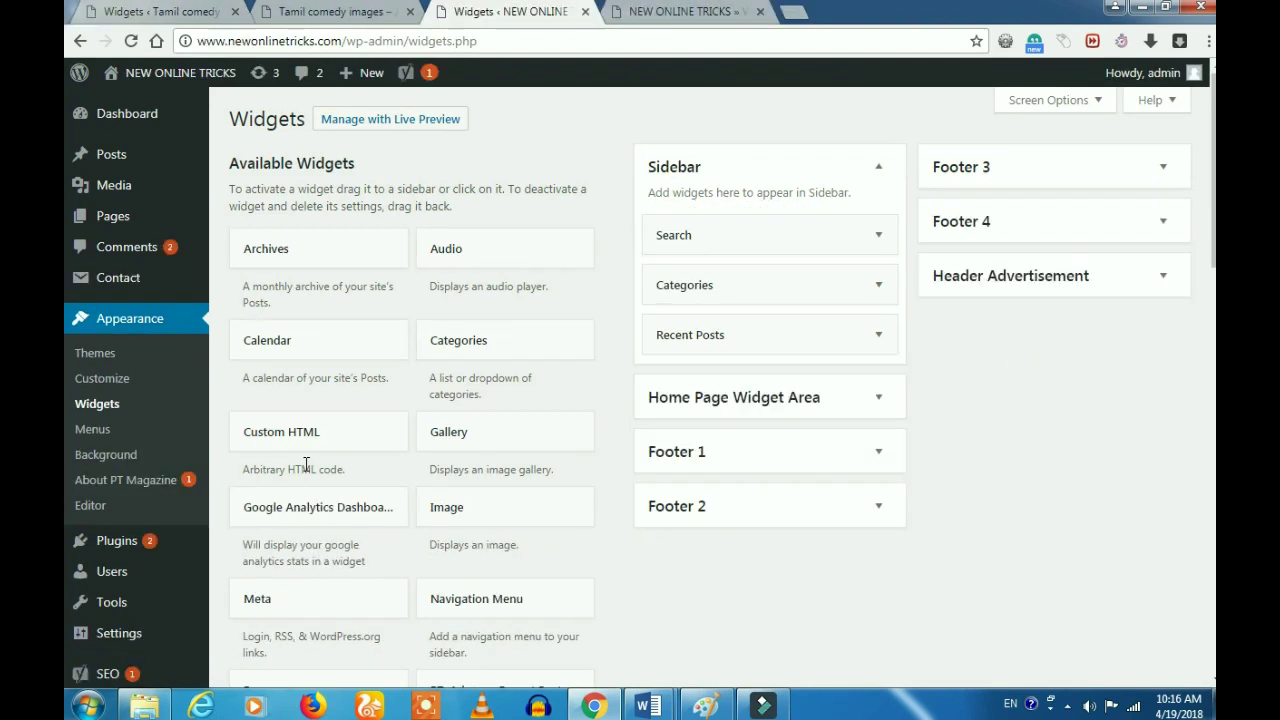
pyautogui.moveTo(292, 507); pyautogui.dragTo(720, 389)
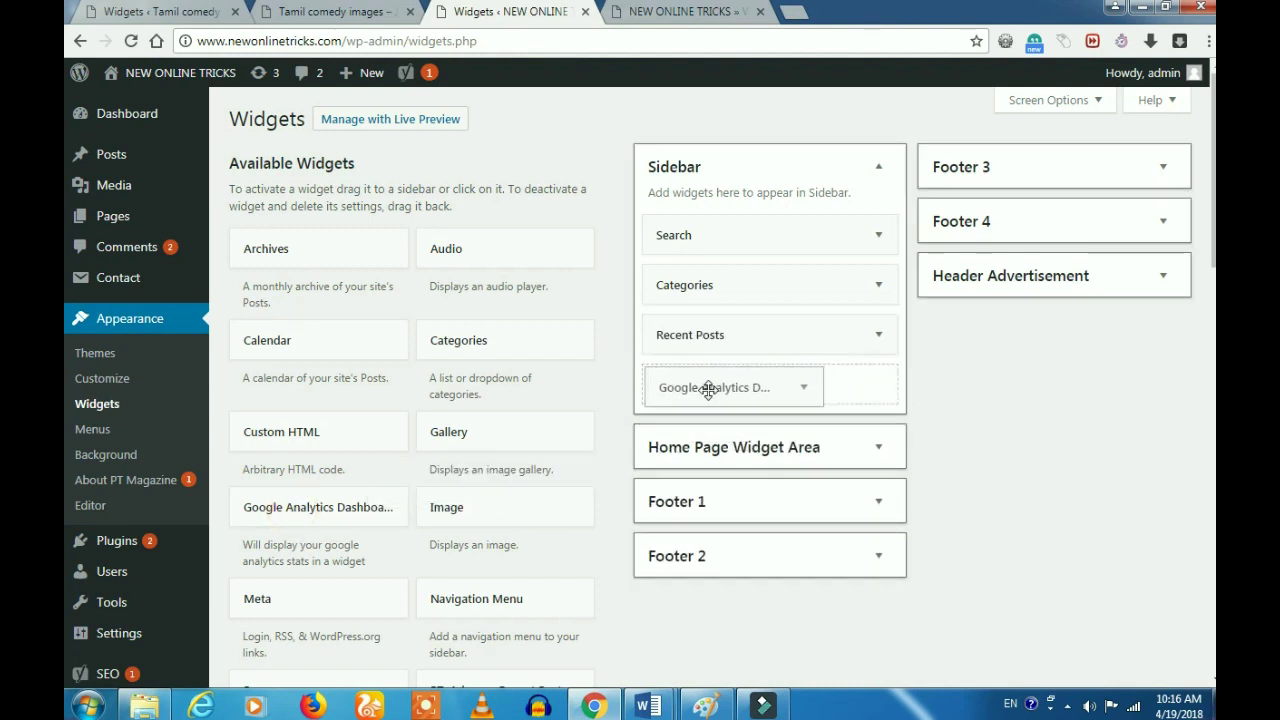
pyautogui.scroll(-3, 1006, 475)
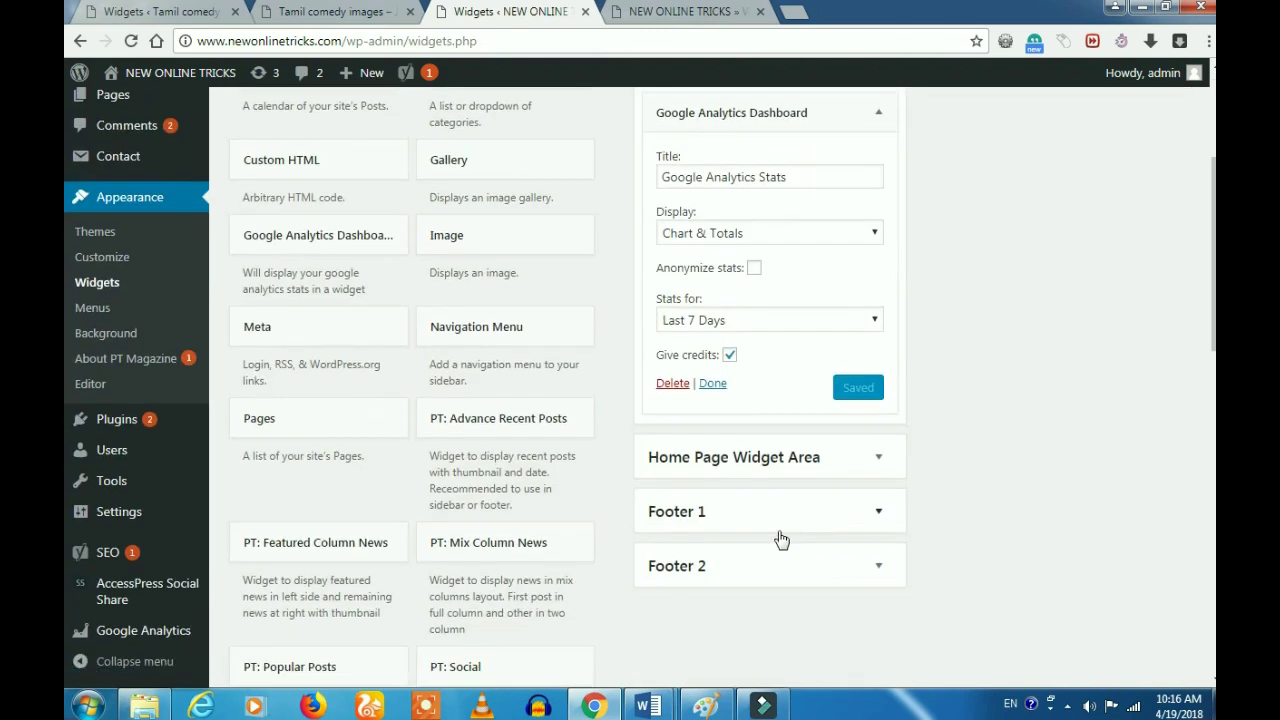
pyautogui.click(707, 382)
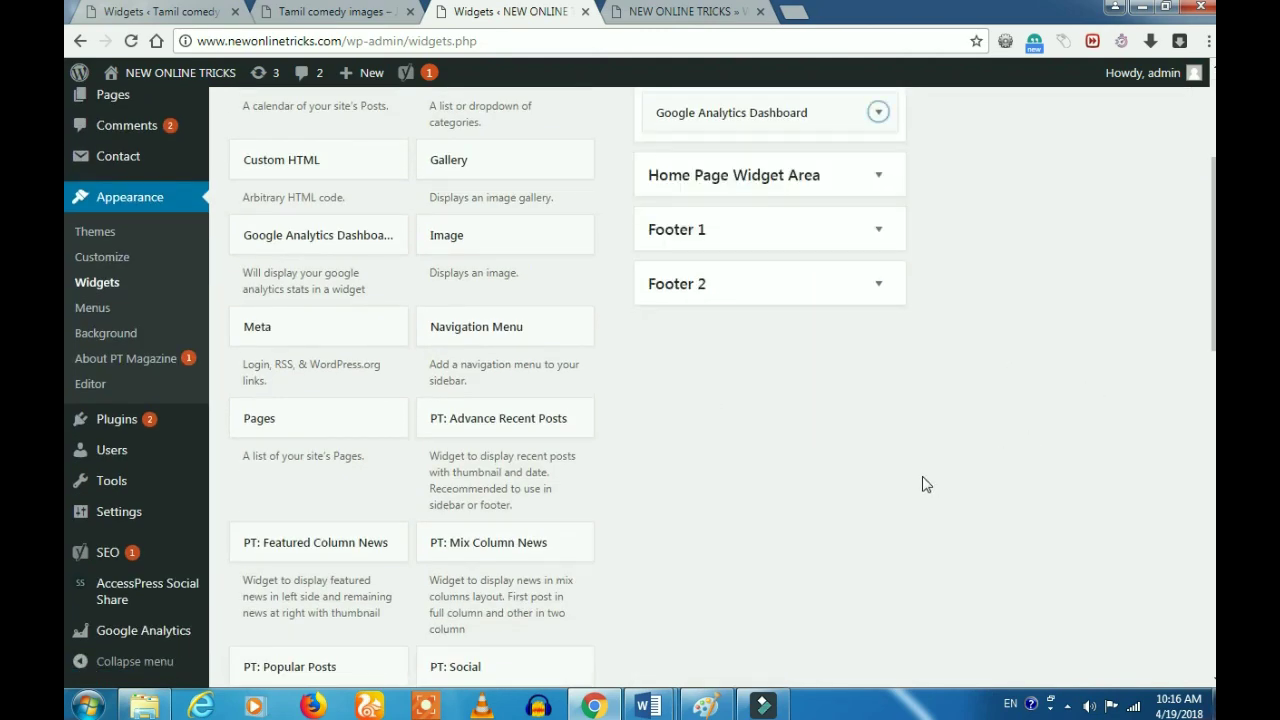
# Step: Check the Google Analytics chart, period and sessions in the sidebar of the NEW ONLINE TRICKS live site
pyautogui.scroll(5, 926, 484)
pyautogui.click(685, 11)
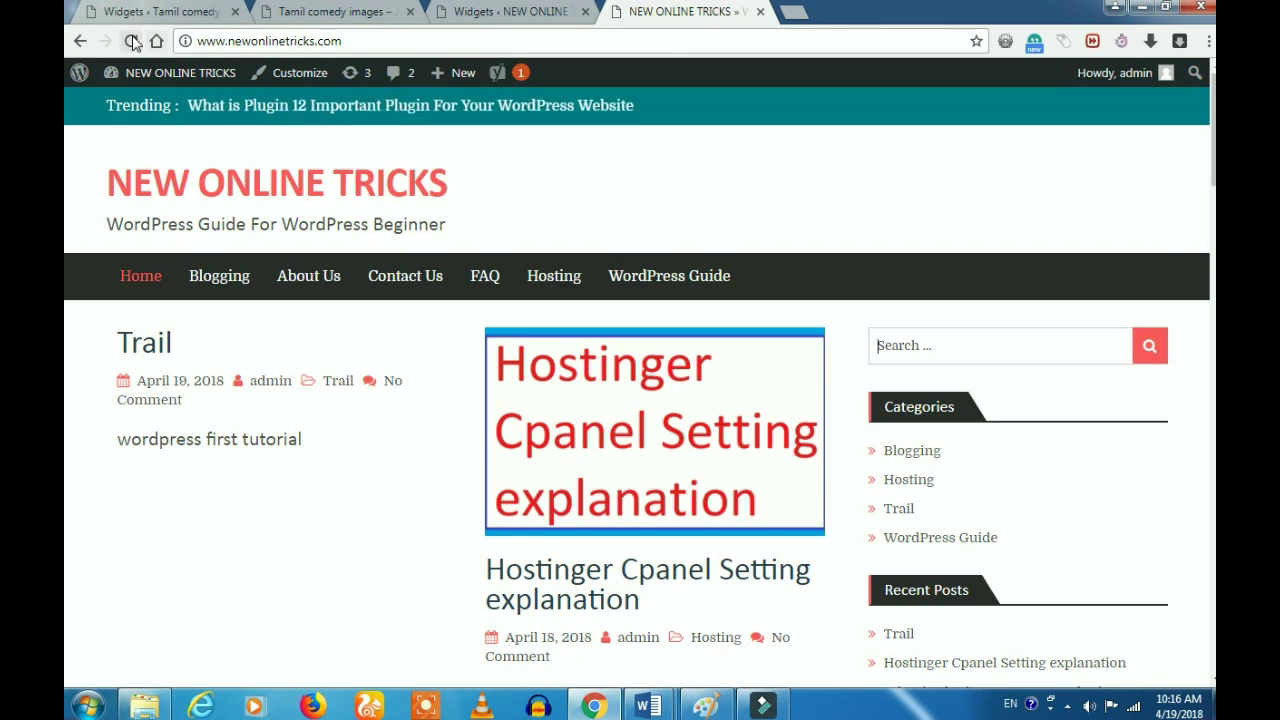
pyautogui.scroll(-5, 780, 230)
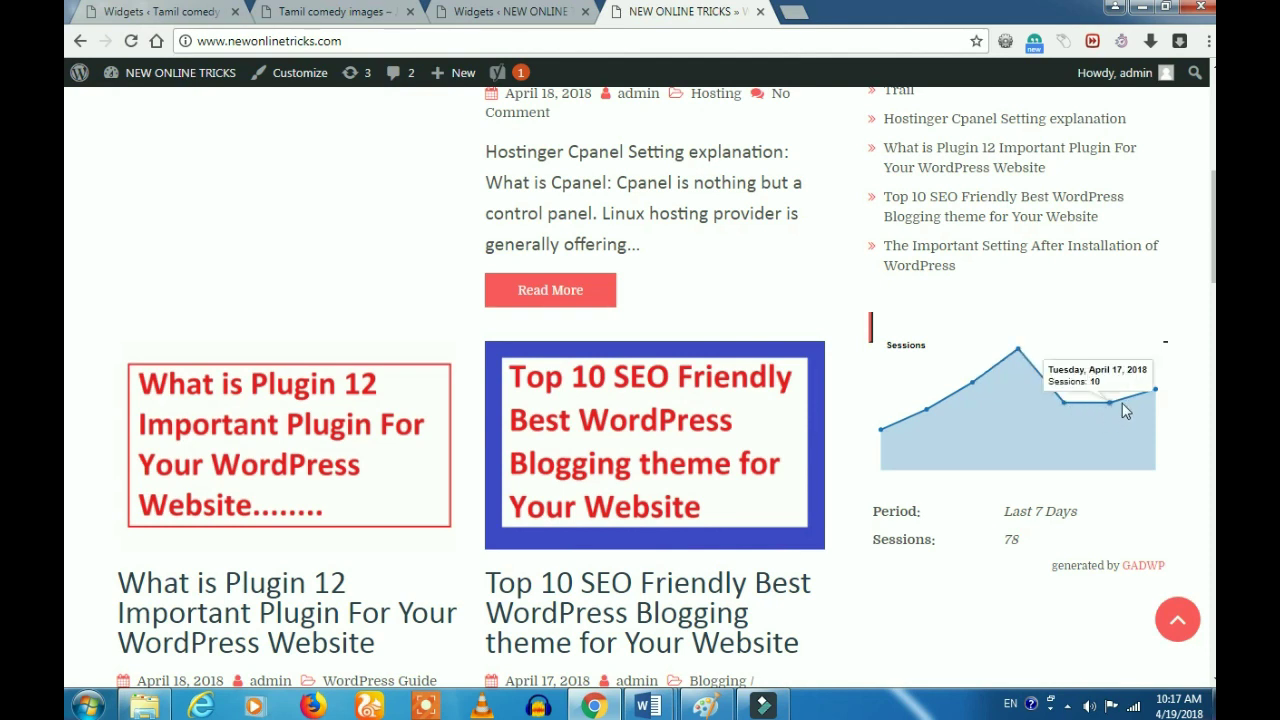
pyautogui.moveTo(1035, 511); pyautogui.dragTo(1013, 582)
pyautogui.click(1003, 574)
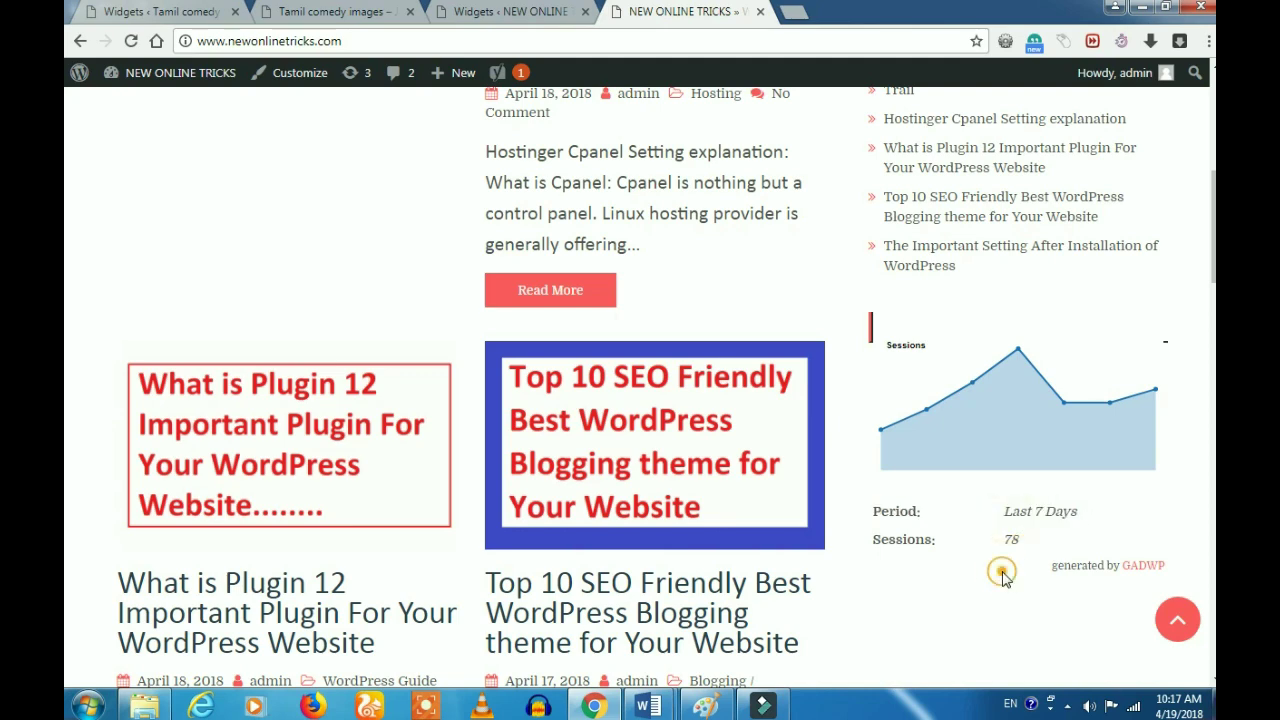
pyautogui.scroll(-3, 1028, 536)
pyautogui.scroll(3, 994, 366)
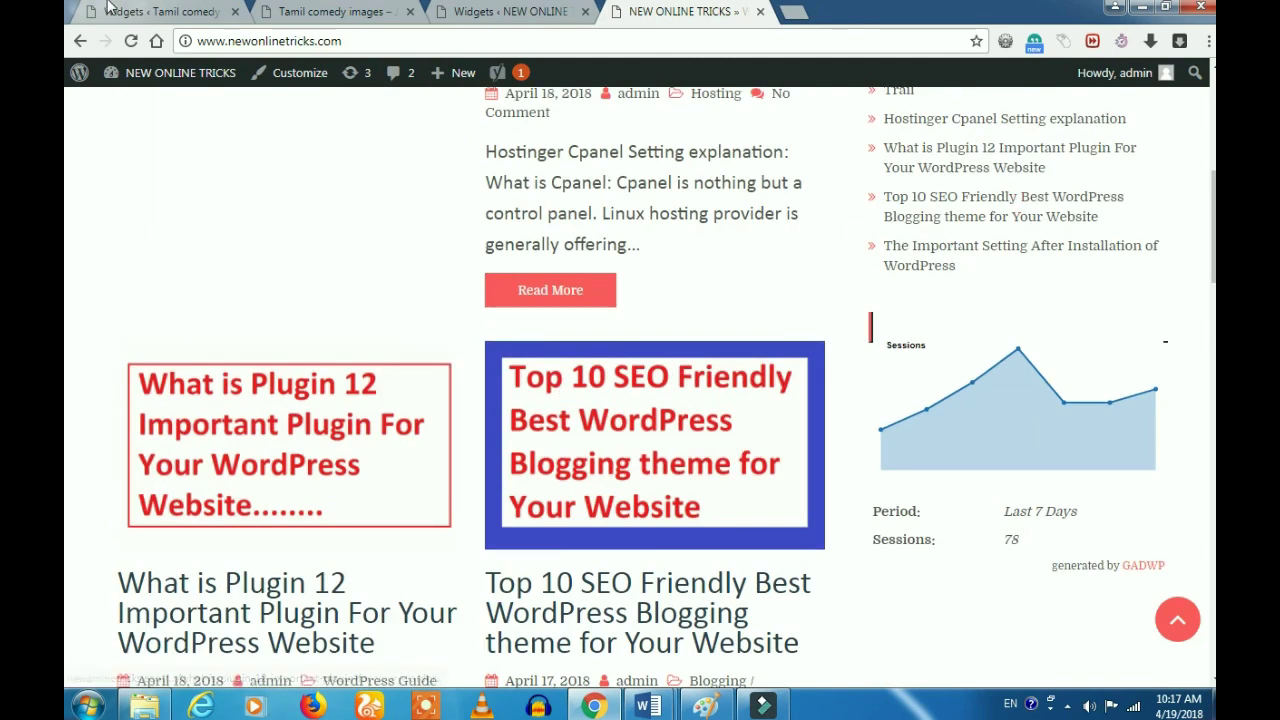
# Step: Create a new navigation menu named Create on the Tamil comedy images site
pyautogui.click(150, 11)
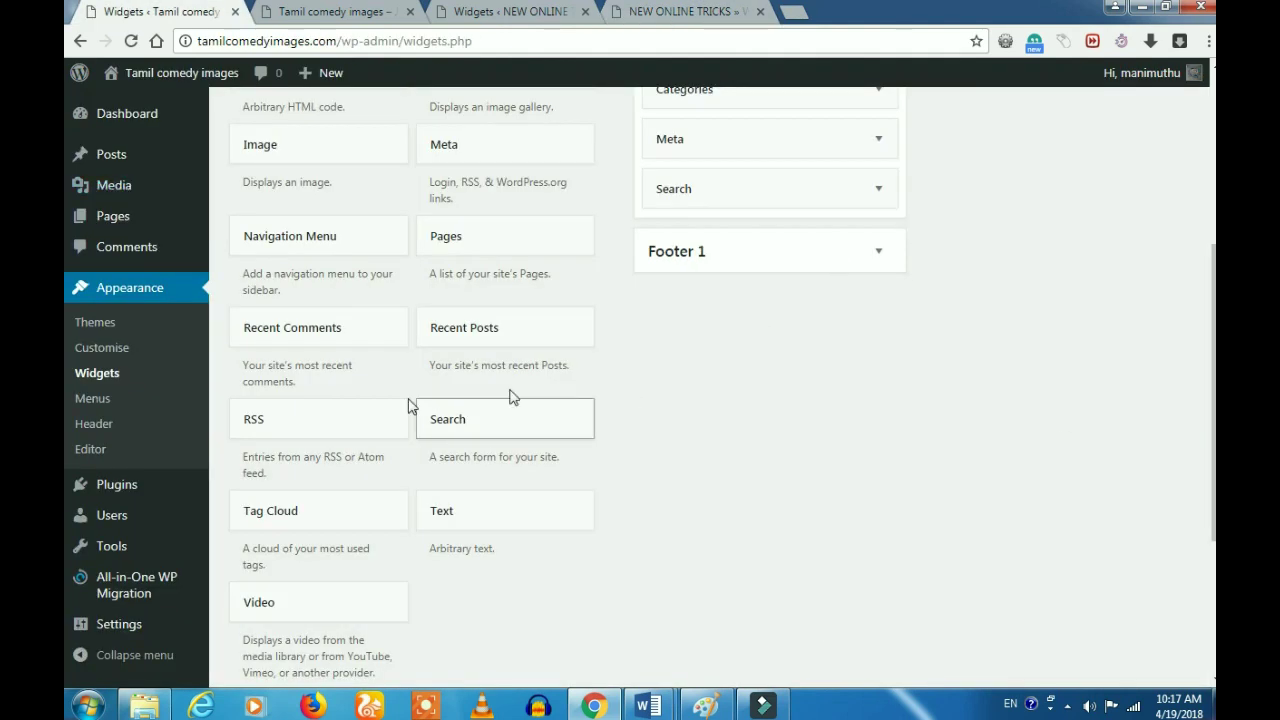
pyautogui.click(105, 400)
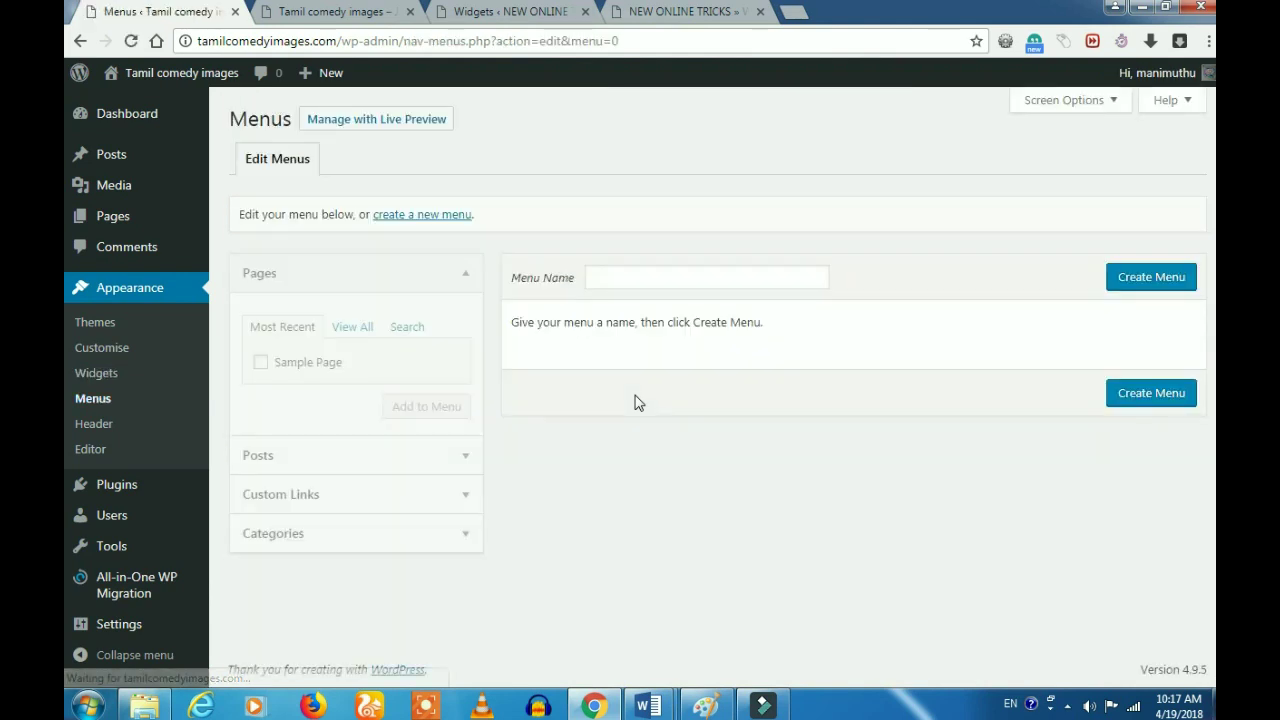
pyautogui.click(679, 519)
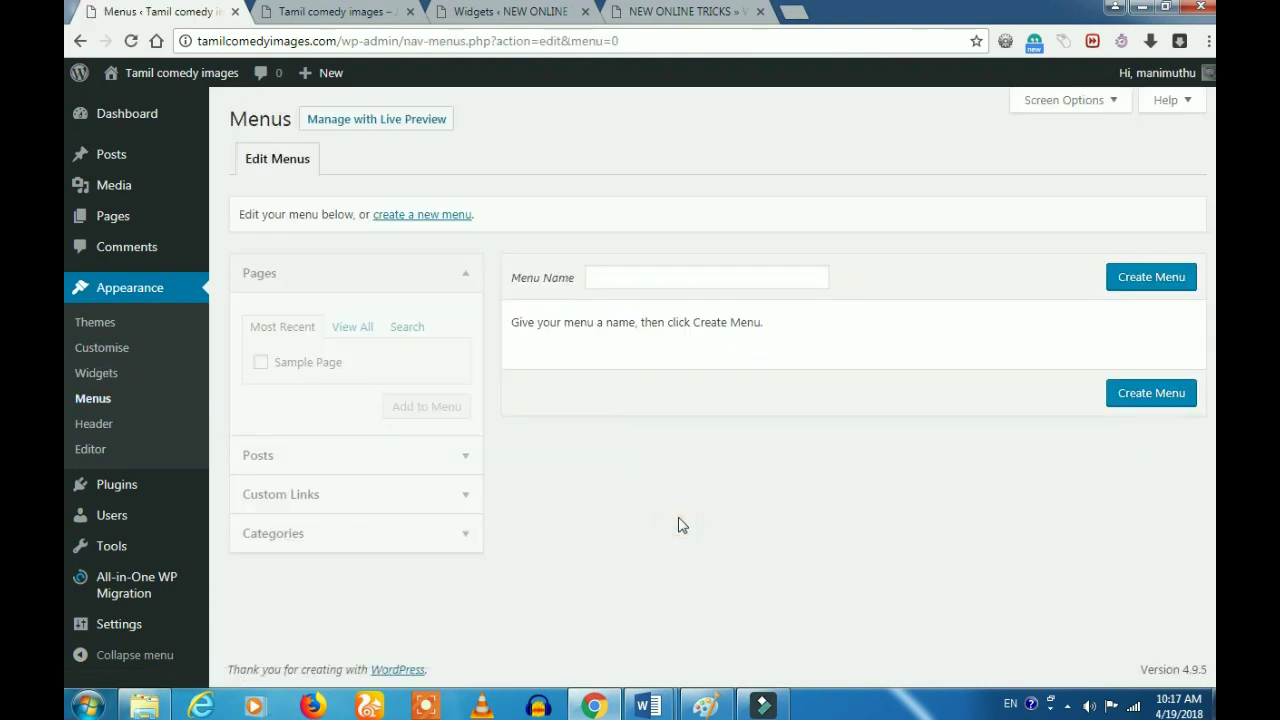
pyautogui.click(638, 280)
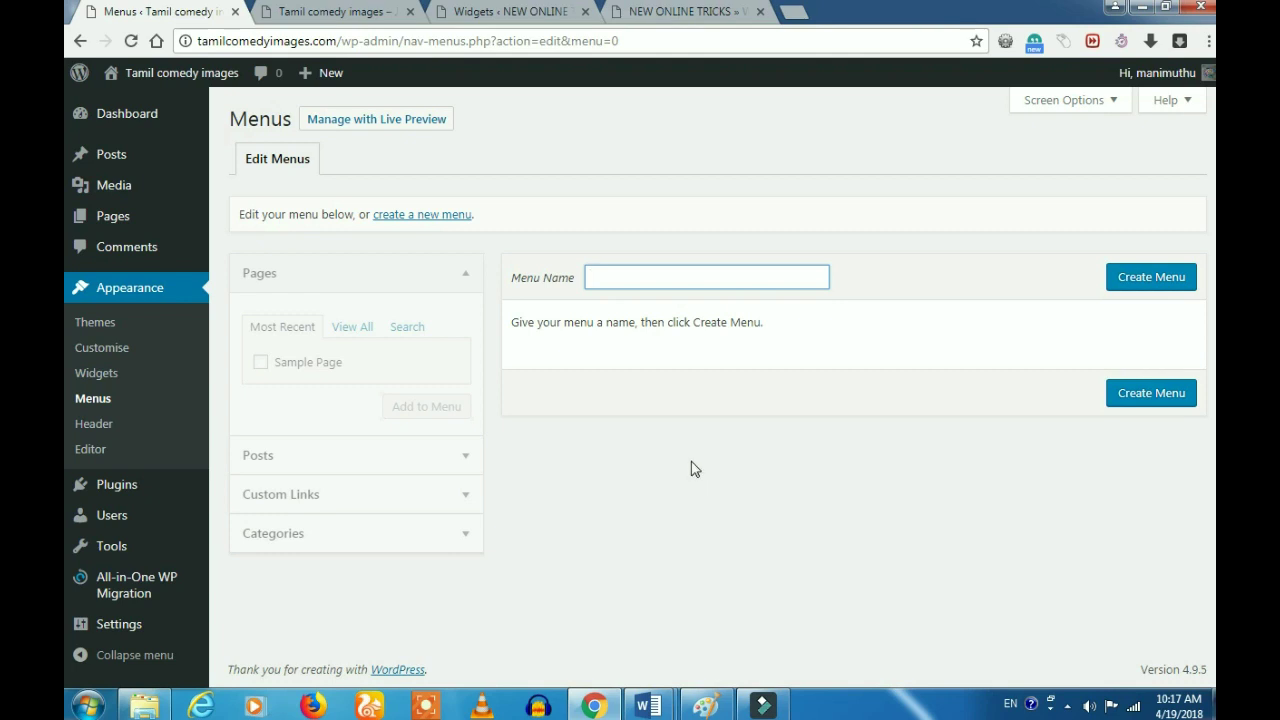
pyautogui.write('Create')
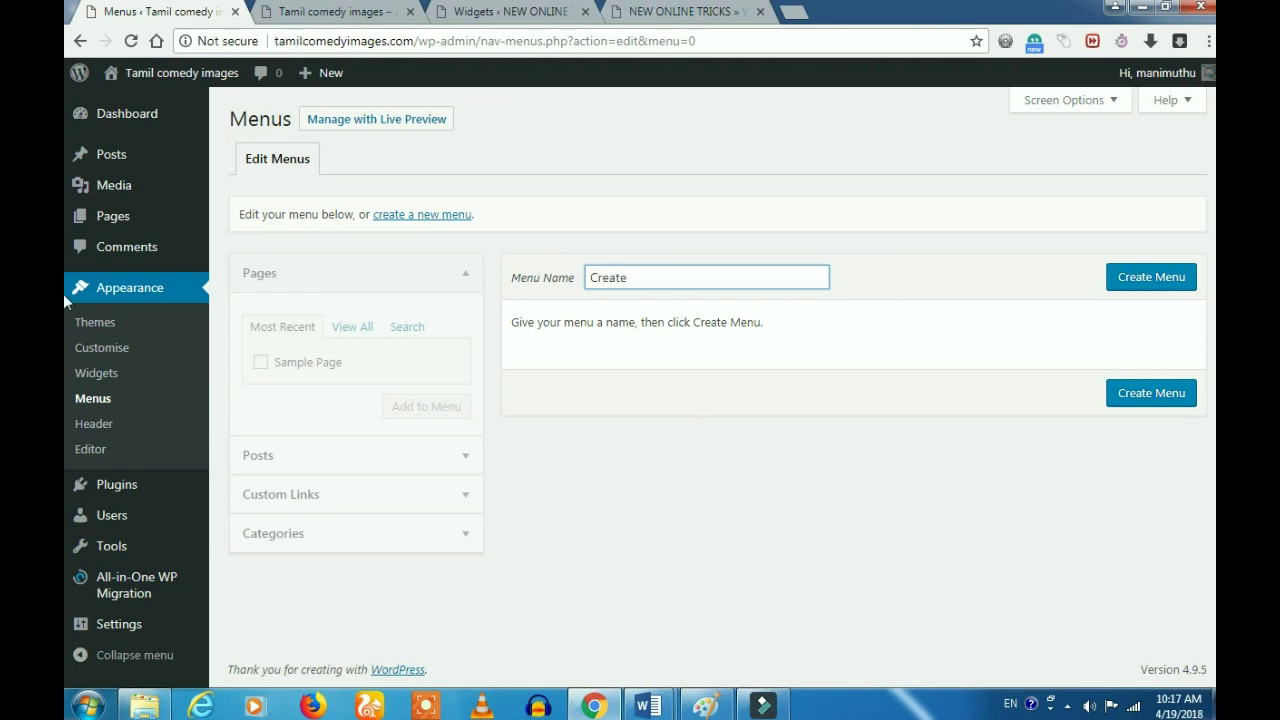
pyautogui.click(1140, 278)
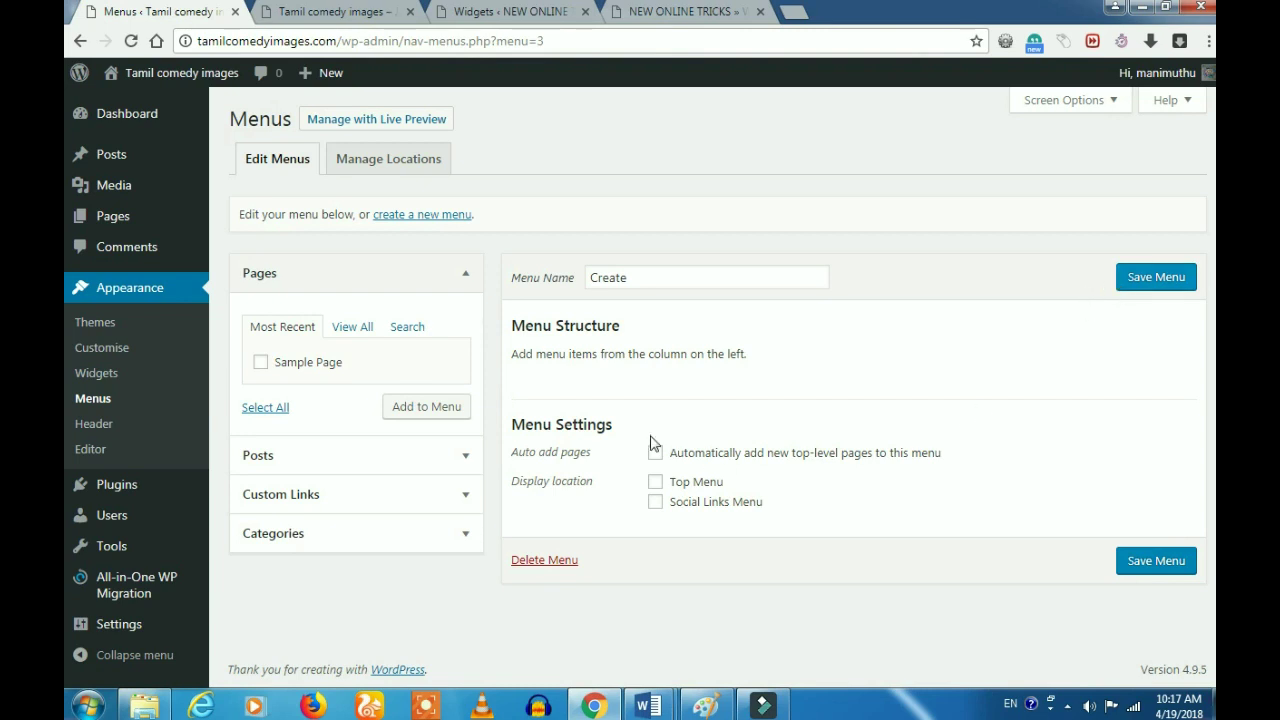
# Step: Try the automatic page adding and Top Menu location options, clear both again, and save the menu
pyautogui.click(689, 455)
pyautogui.click(692, 482)
pyautogui.click(683, 453)
pyautogui.click(676, 483)
pyautogui.click(1170, 276)
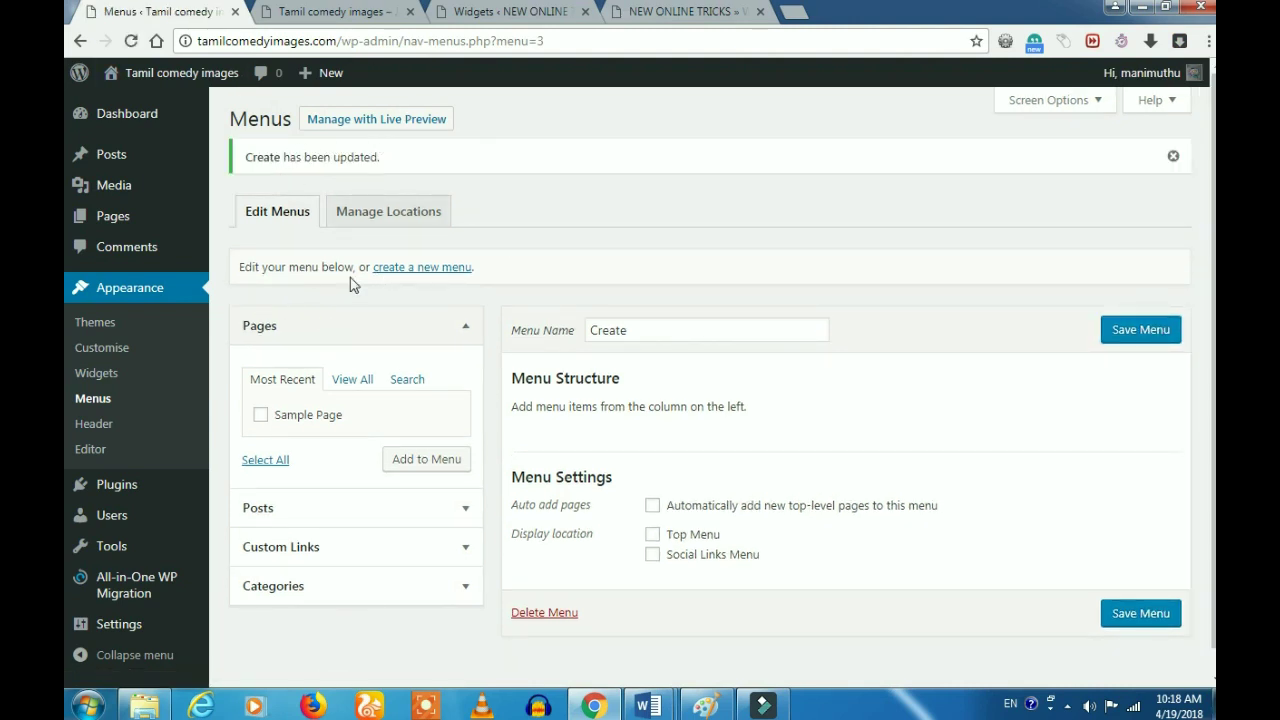
# Step: Open the Header settings of the theme and review the current header image and its options
pyautogui.click(96, 425)
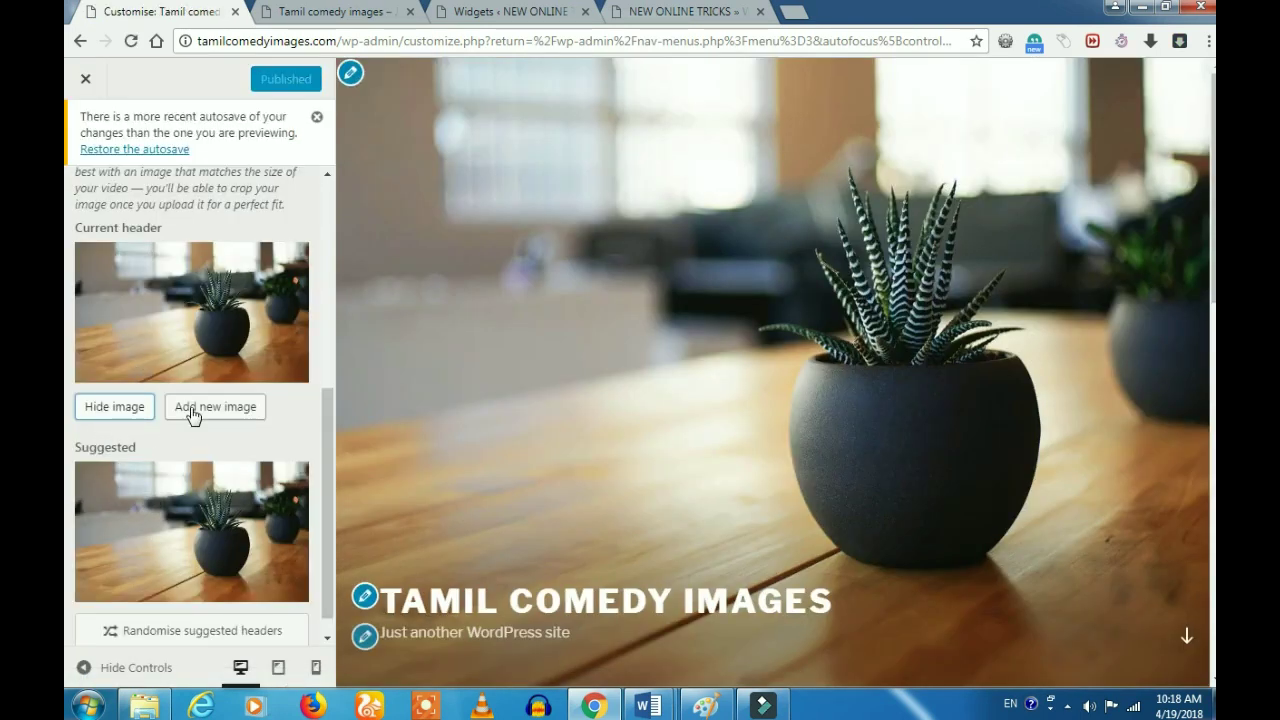
pyautogui.scroll(-1, 175, 495)
pyautogui.scroll(2, 70, 560)
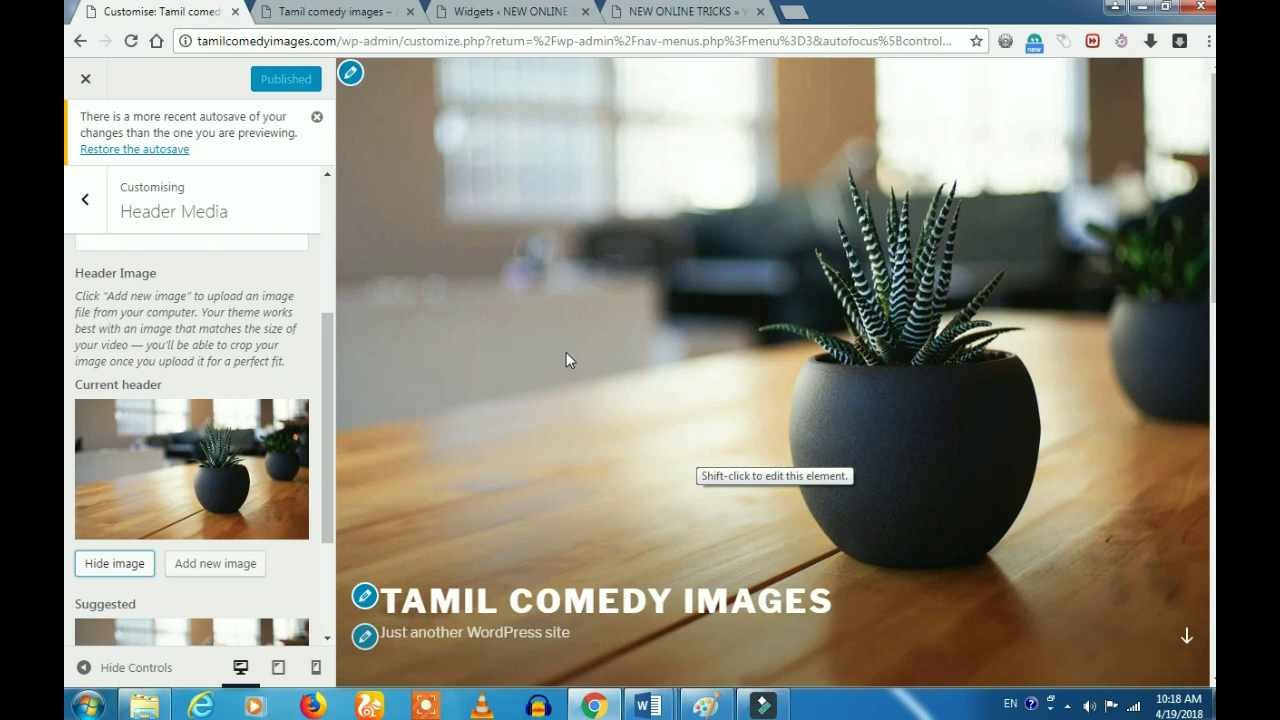
pyautogui.scroll(-6, 566, 352)
pyautogui.scroll(5, 563, 341)
pyautogui.scroll(1, 563, 341)
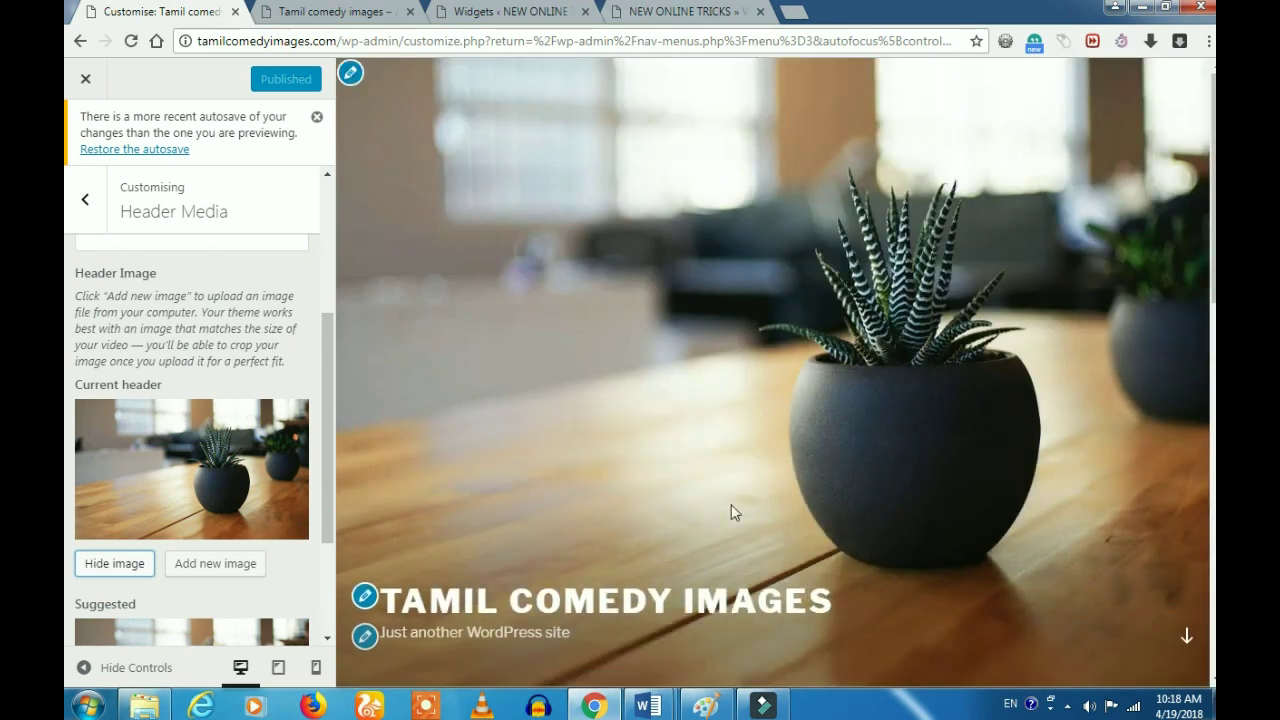
# Step: Hide the header image, check the page preview without it, and leave the Customizer discarding the change
pyautogui.click(114, 564)
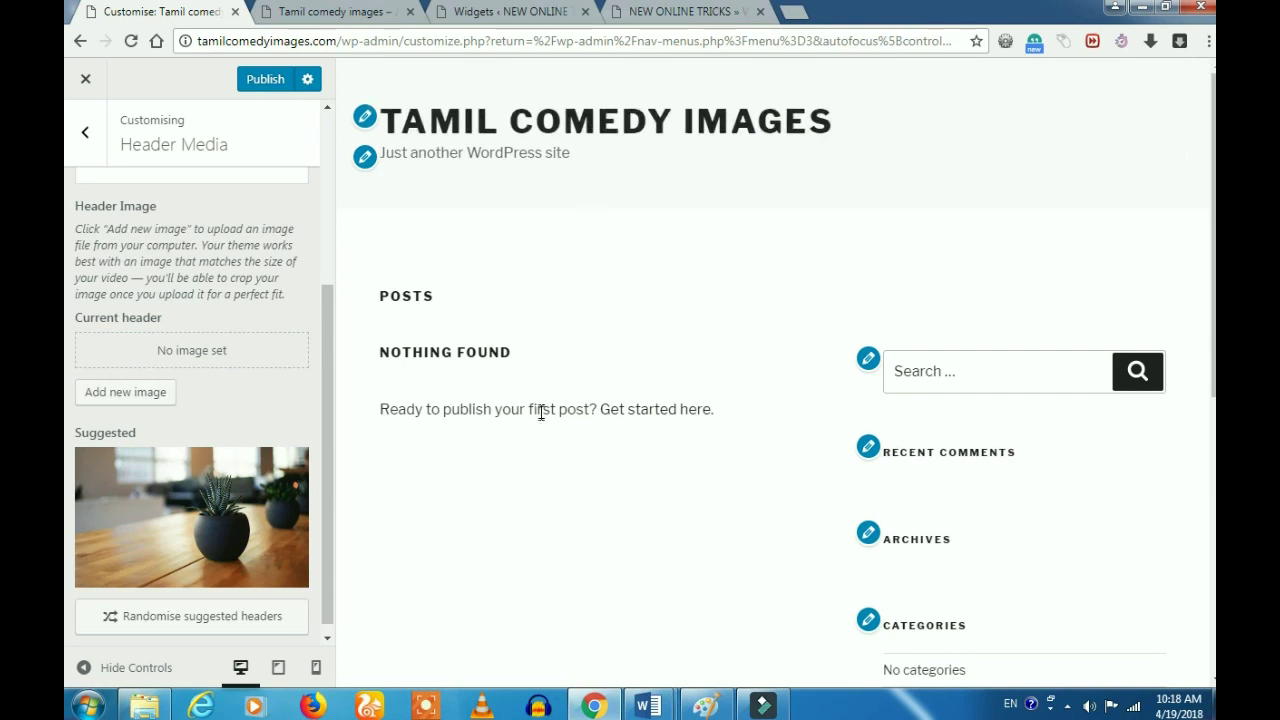
pyautogui.scroll(-5, 537, 420)
pyautogui.scroll(5, 537, 424)
pyautogui.scroll(-5, 531, 437)
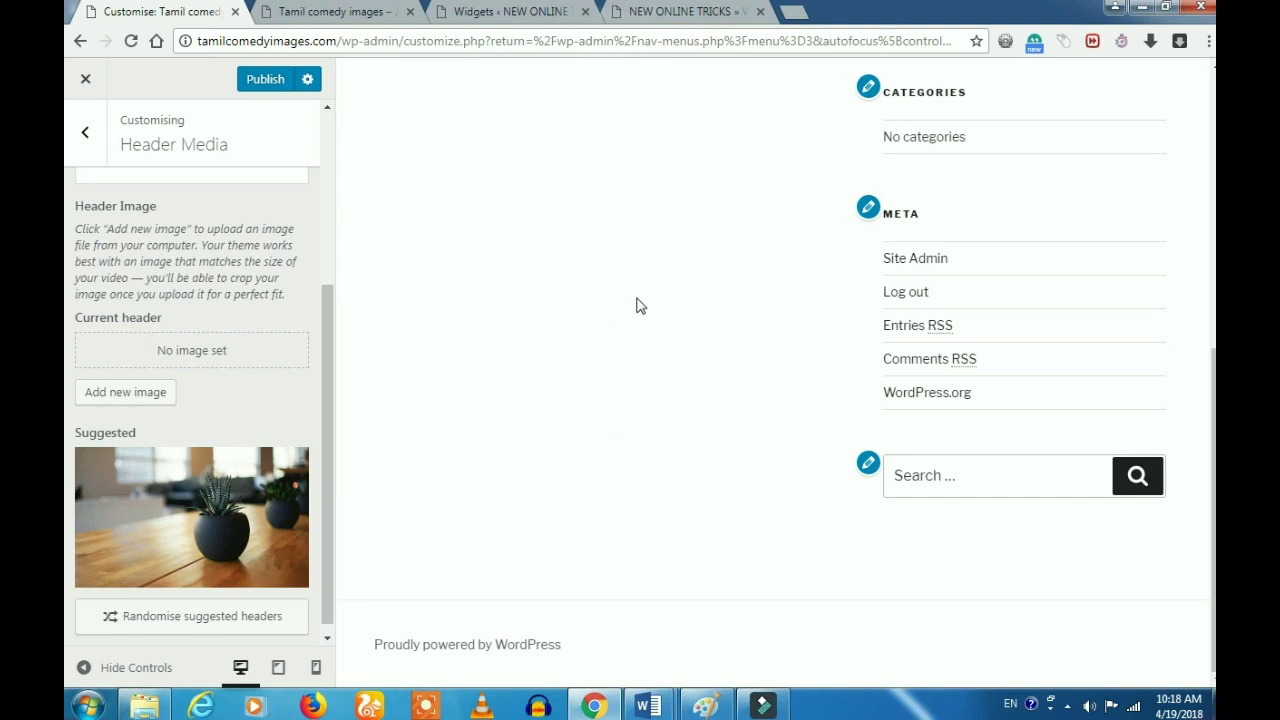
pyautogui.scroll(5, 640, 300)
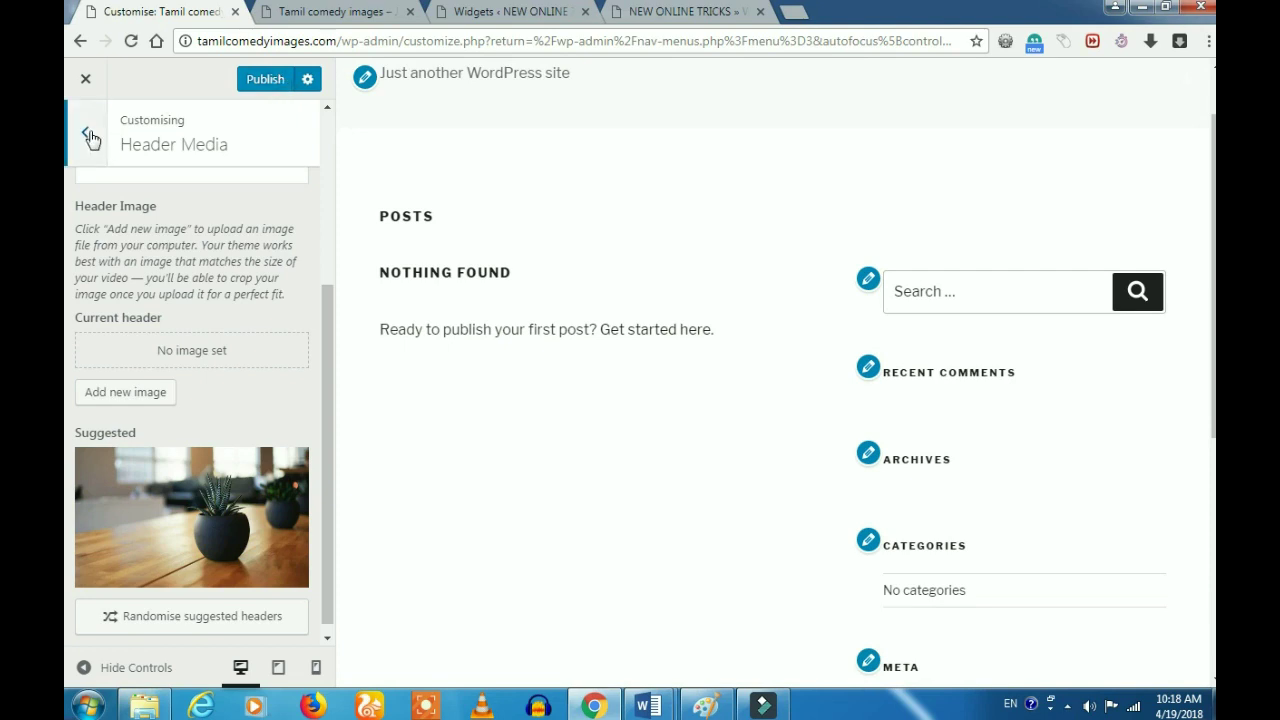
pyautogui.click(85, 80)
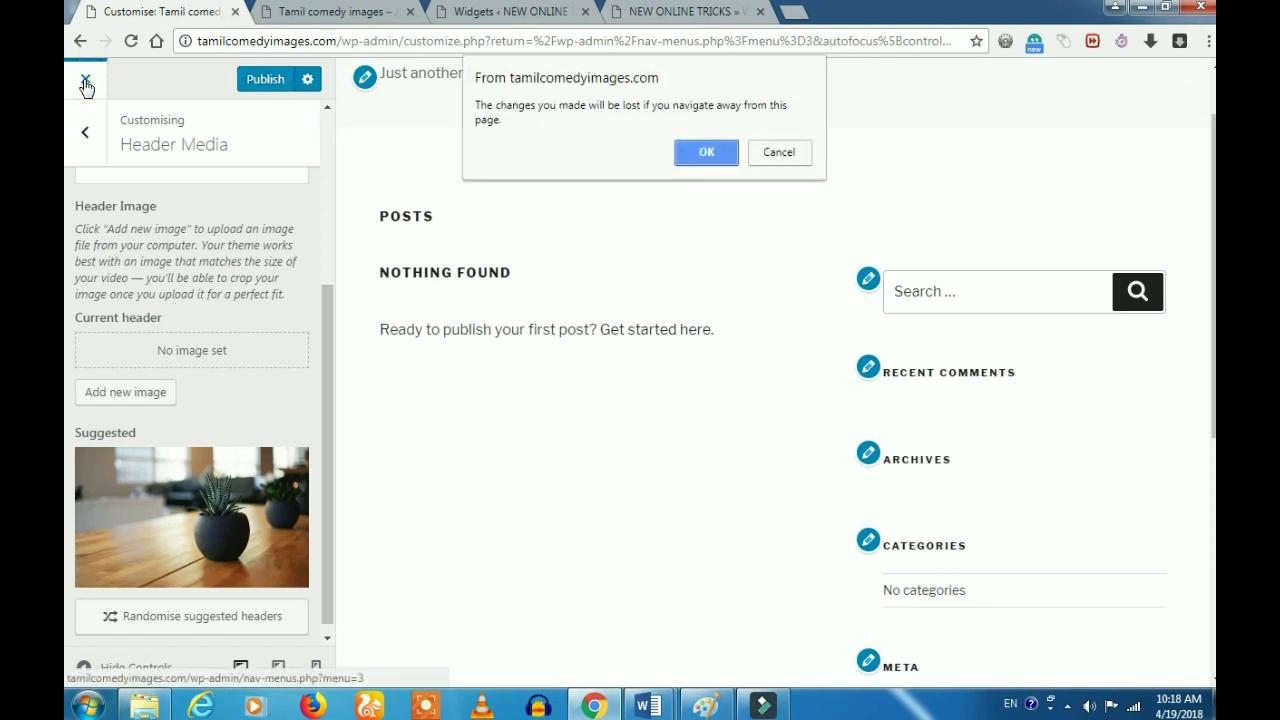
pyautogui.click(684, 158)
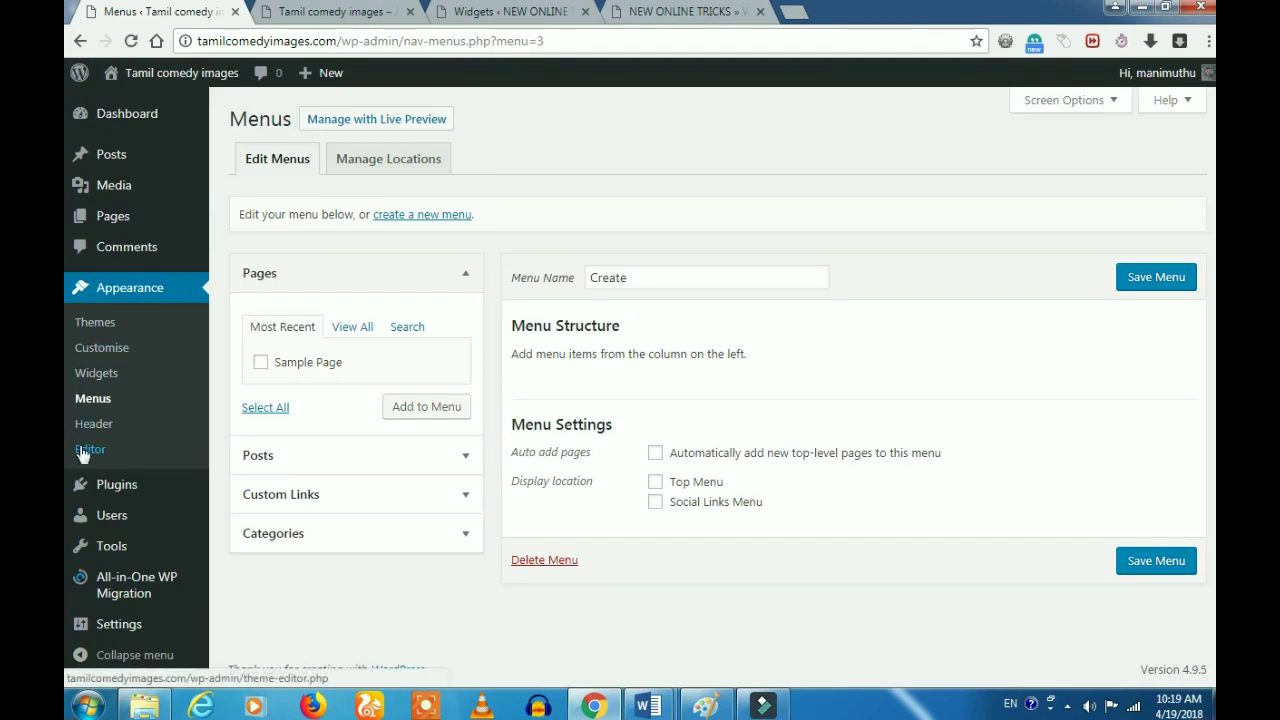
# Step: Open the theme file Editor and go back to the Menus page without editing
pyautogui.click(85, 451)
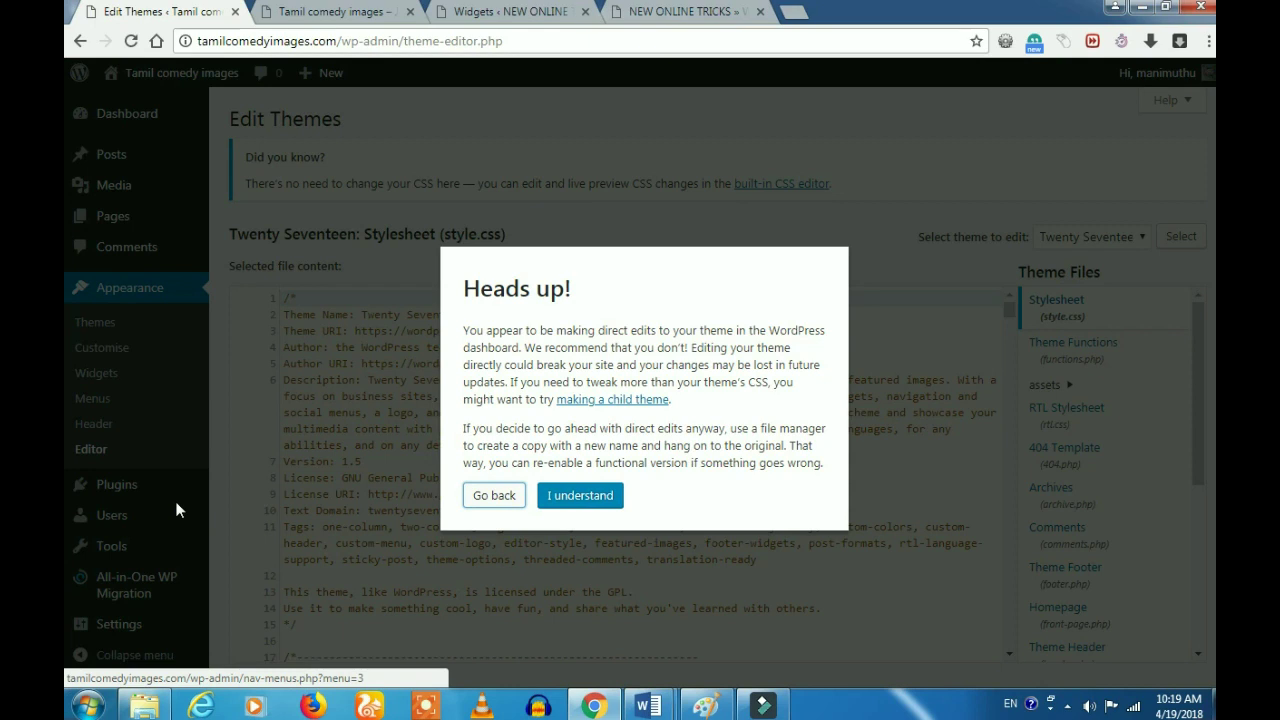
pyautogui.click(505, 490)
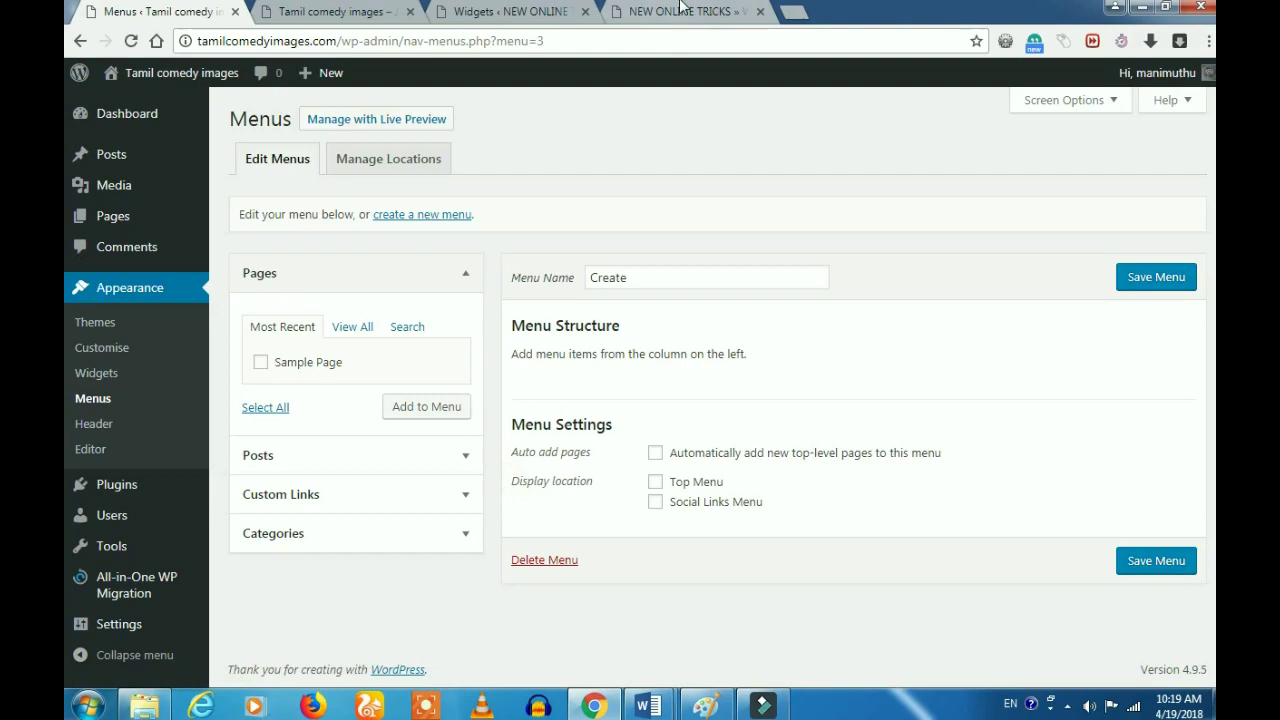
# Step: Find and open the Top 10 SEO Friendly Best WordPress Blogging theme post on the NEW ONLINE TRICKS live site
pyautogui.hotkey('ctrl', '4')
pyautogui.scroll(3, 714, 335)
pyautogui.scroll(-3, 562, 568)
pyautogui.scroll(-5, 562, 568)
pyautogui.scroll(3, 575, 310)
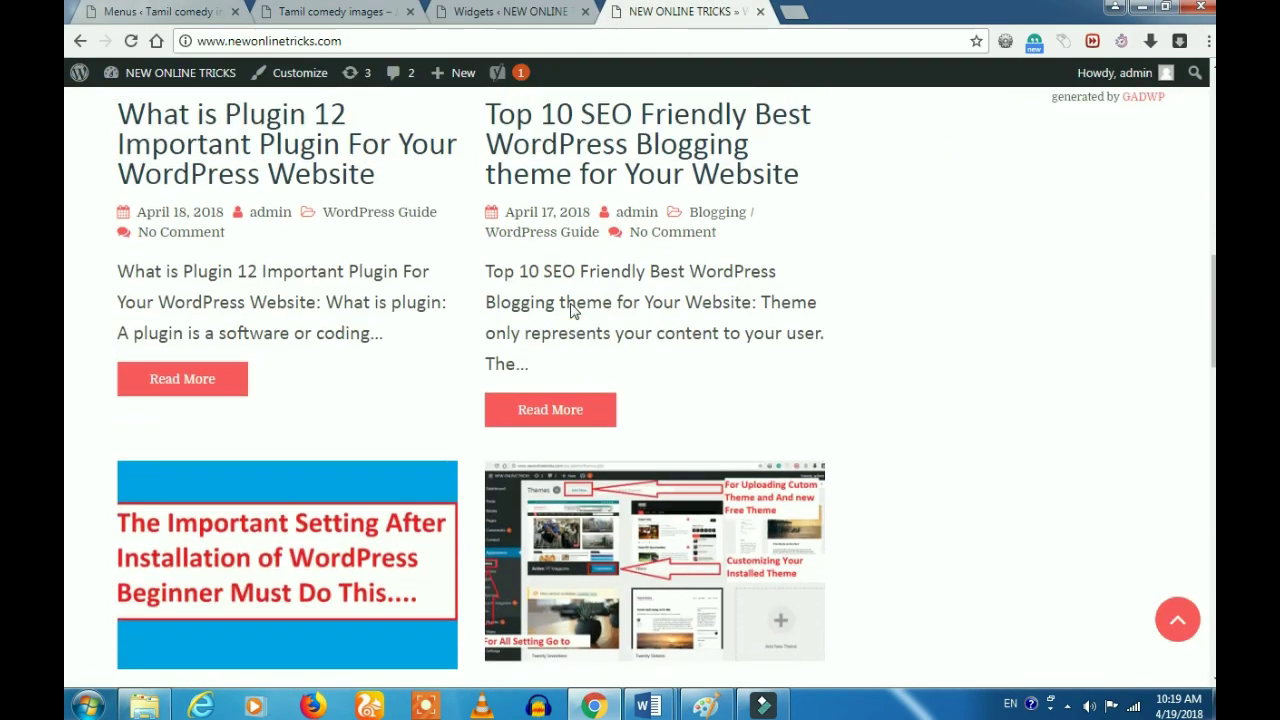
pyautogui.click(590, 350)
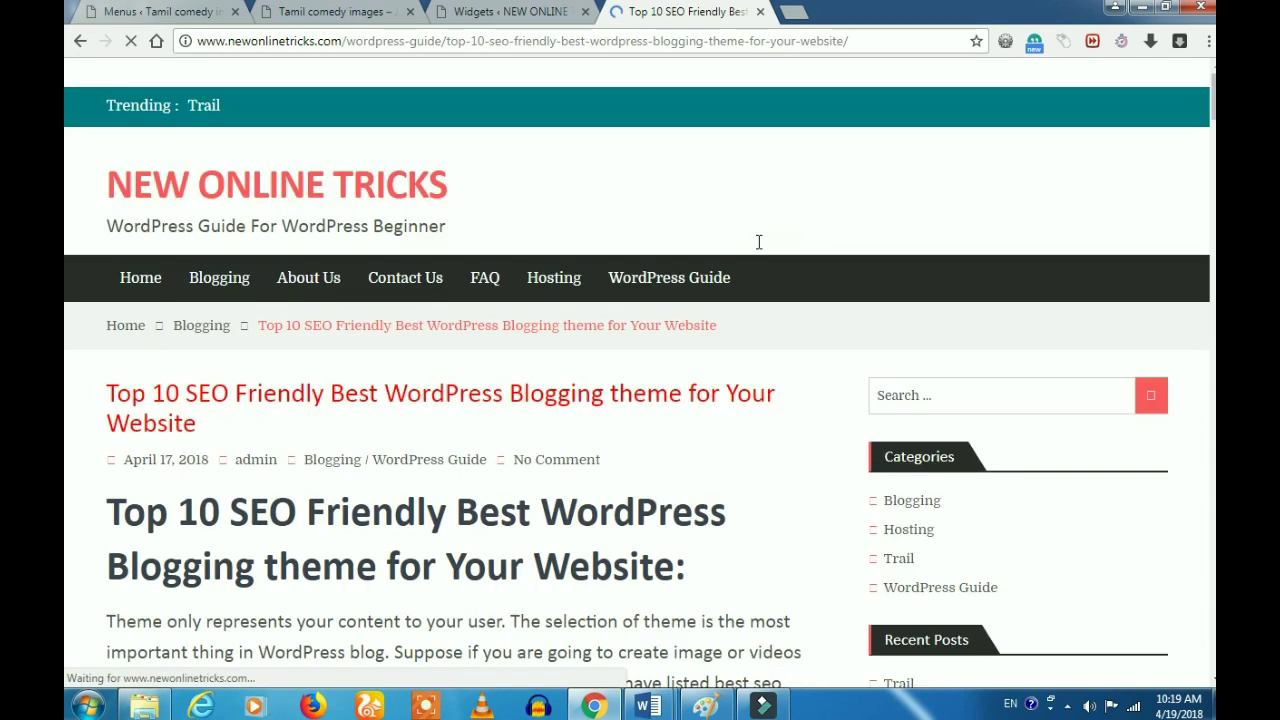
# Step: Examine the recommended themes in the post, from PT magazine and Ribbon Lite to News Portal and Eggnews
pyautogui.scroll(-2, 420, 500)
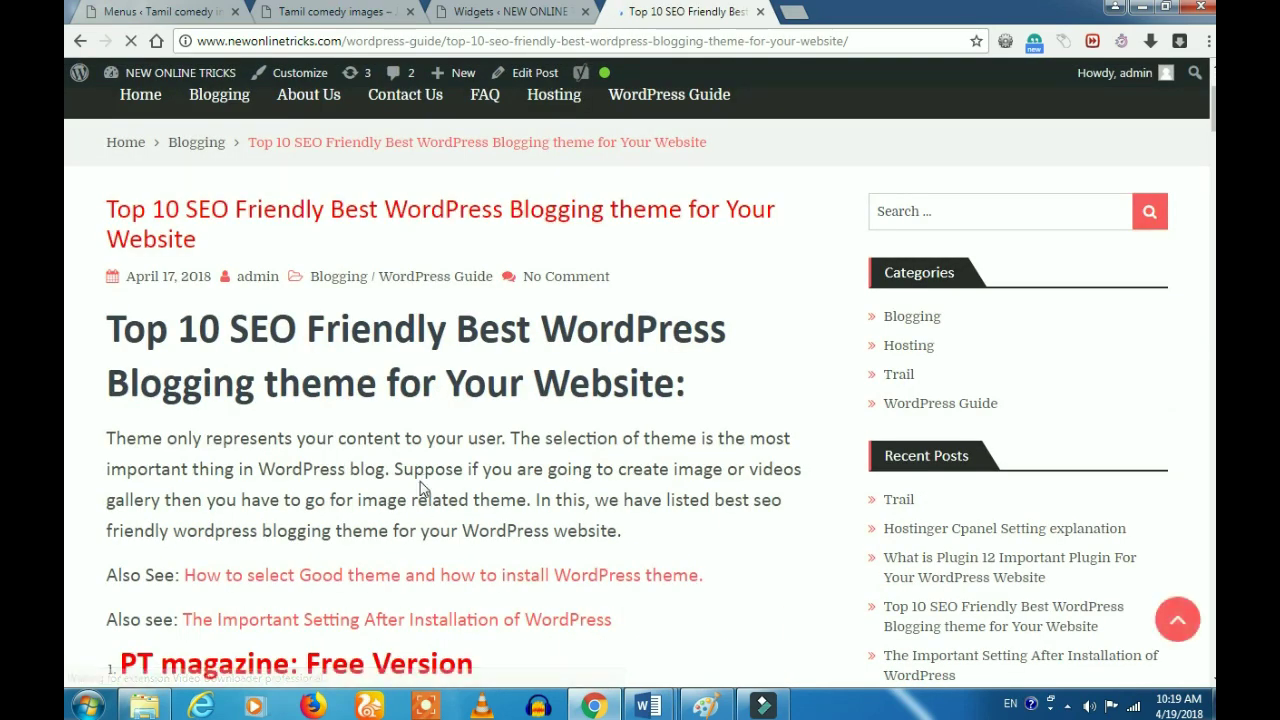
pyautogui.scroll(-4, 423, 490)
pyautogui.scroll(-4, 424, 484)
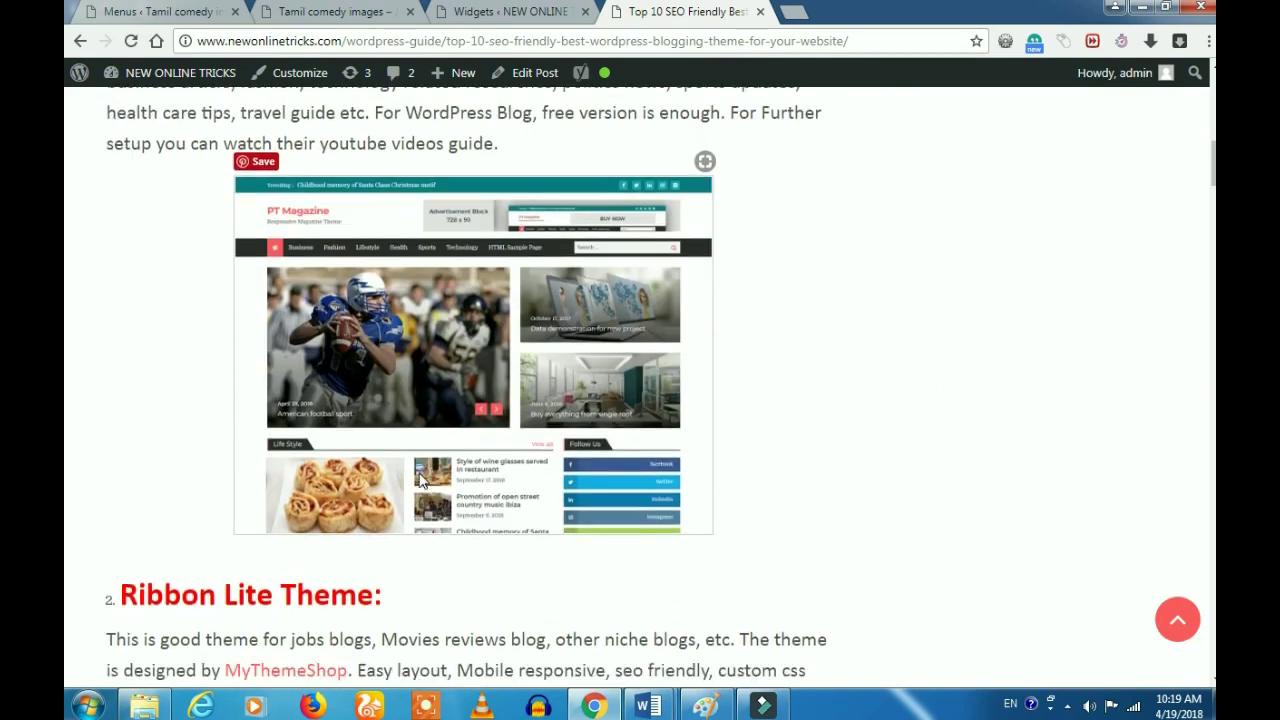
pyautogui.scroll(-4, 421, 481)
pyautogui.scroll(-6, 421, 481)
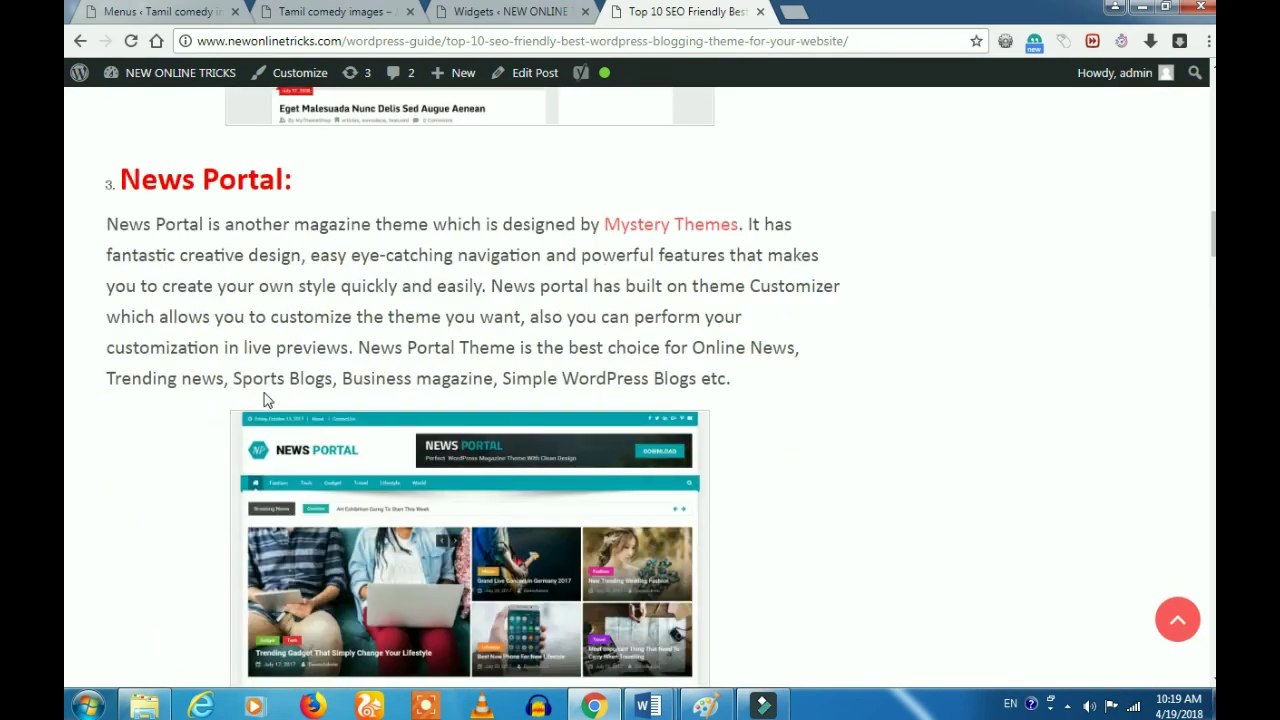
pyautogui.moveTo(108, 285); pyautogui.dragTo(603, 320)
pyautogui.click(587, 347)
pyautogui.scroll(-12, 561, 384)
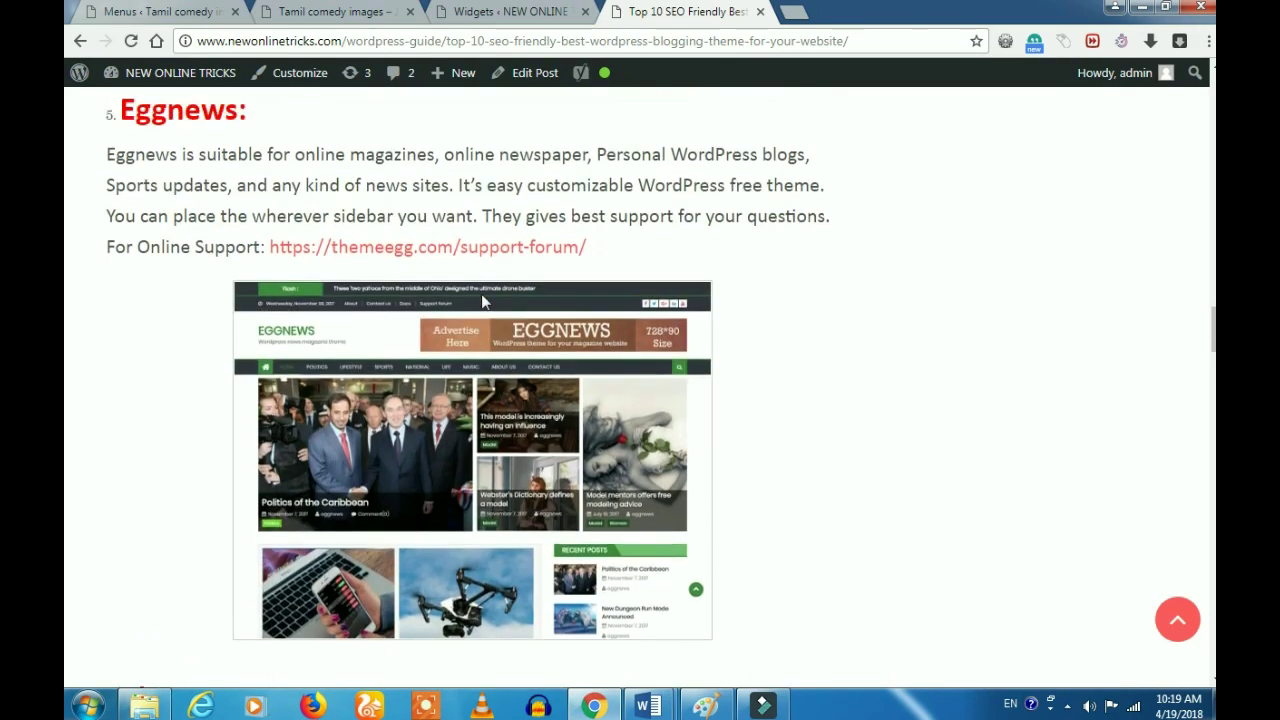
pyautogui.scroll(3, 482, 302)
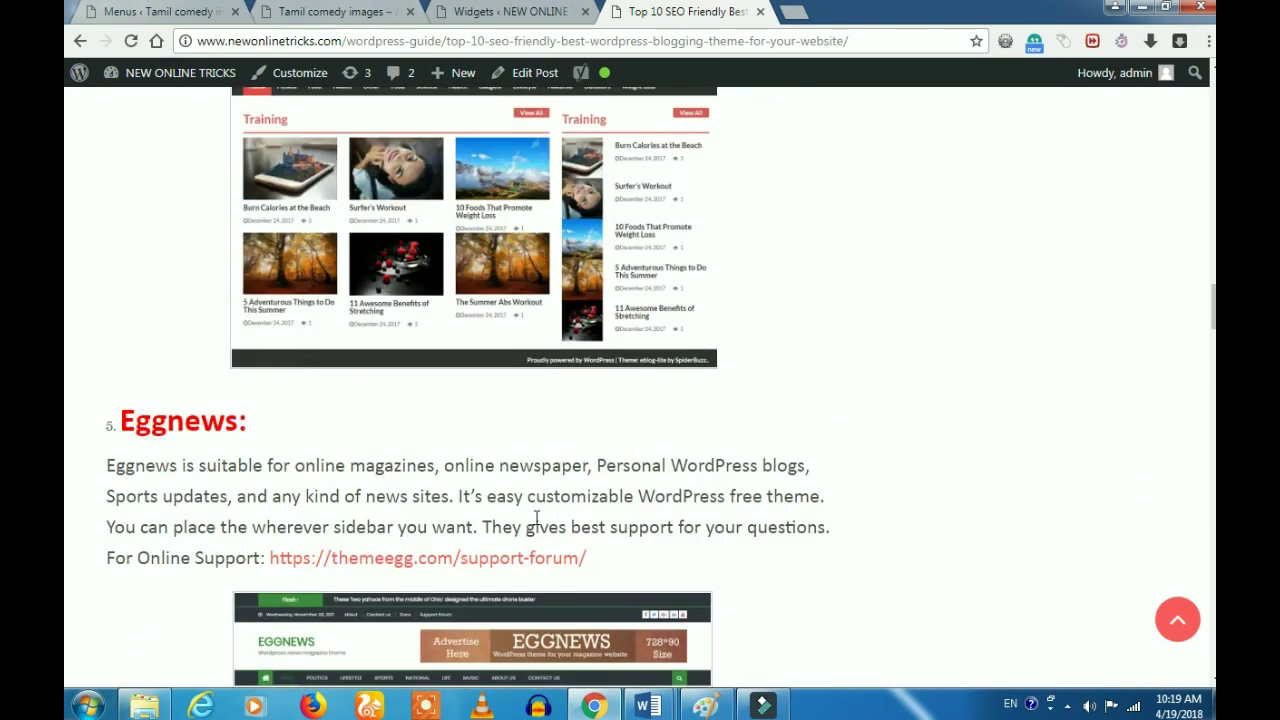
pyautogui.scroll(12, 828, 318)
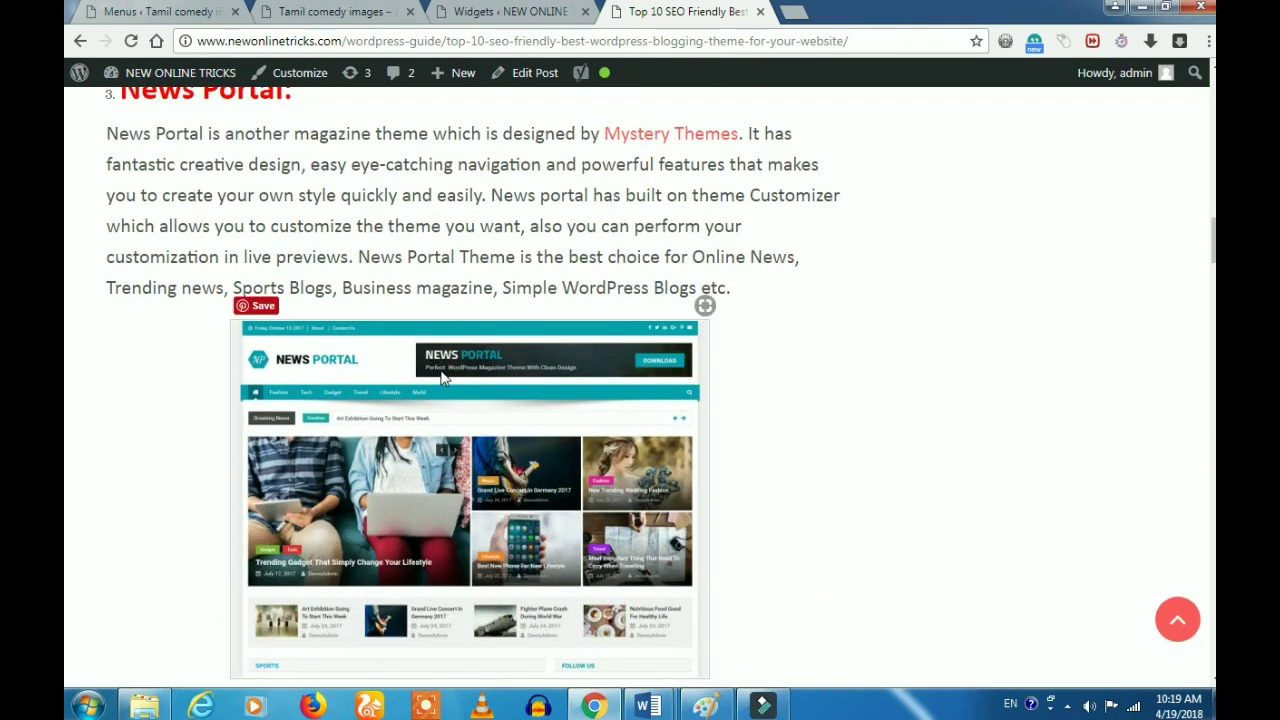
pyautogui.scroll(3, 443, 376)
pyautogui.click(391, 514)
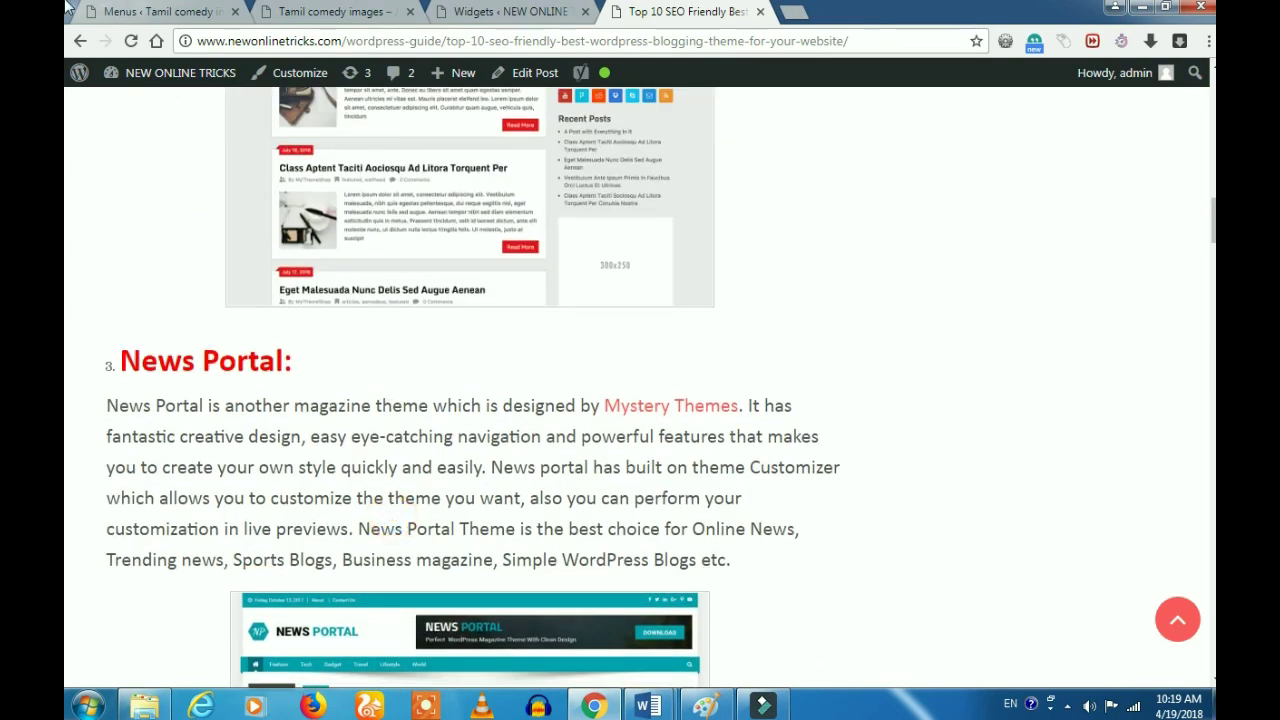
# Step: Return to the Tamil comedy images dashboard and view the options available under Plugins
pyautogui.click(125, 12)
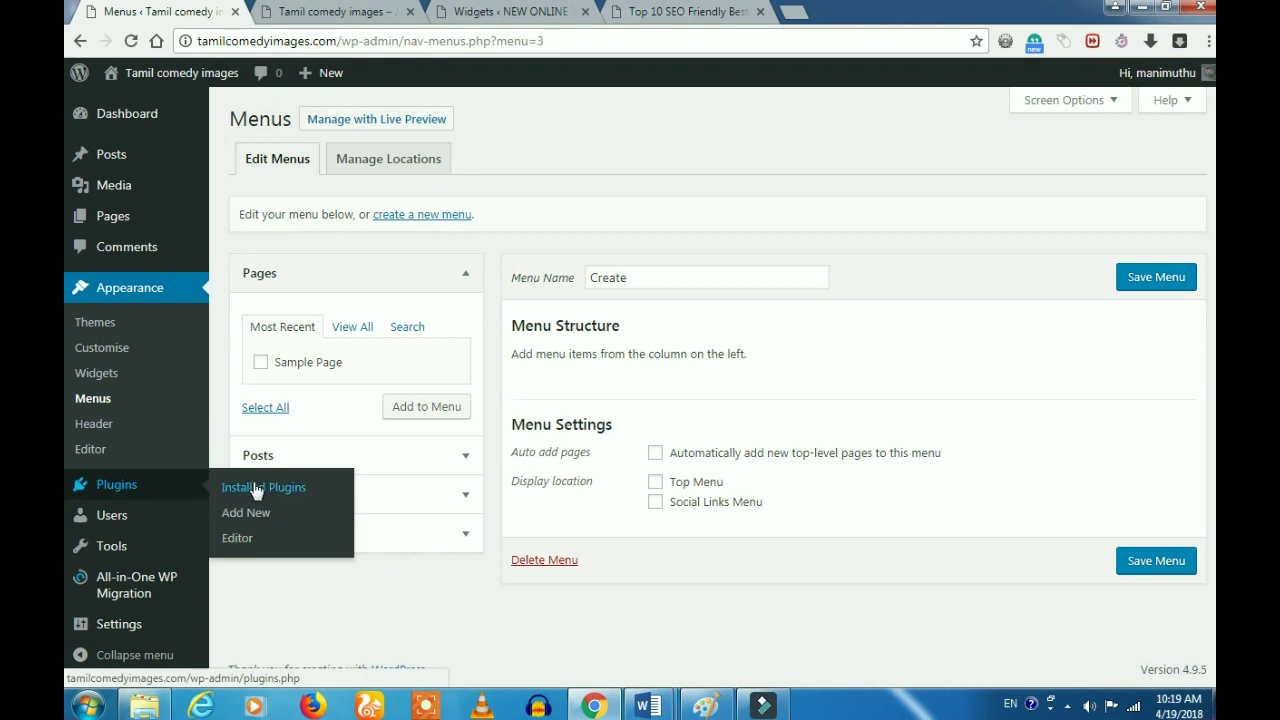
pyautogui.click(695, 581)
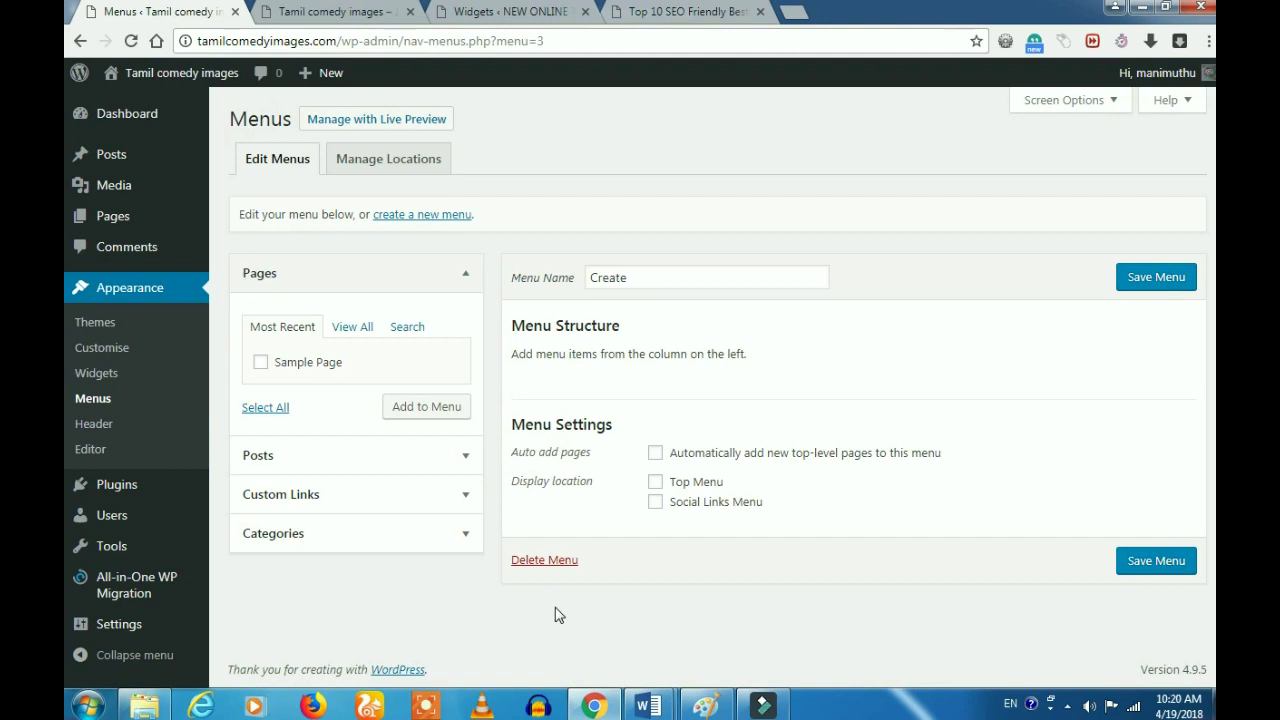
pyautogui.moveTo(148, 497)
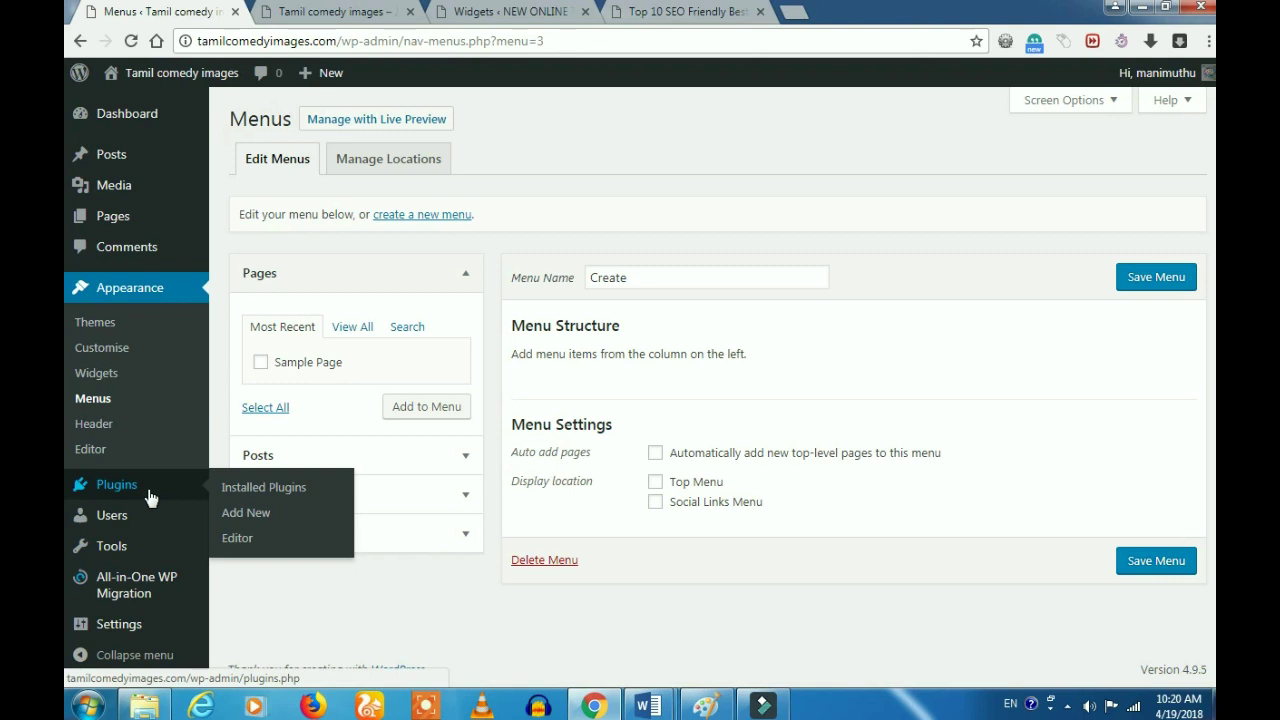
# Step: Examine the admin menu entries of the NEW ONLINE TRICKS dashboard, including Contact, SEO and Google Analytics
pyautogui.click(490, 14)
pyautogui.scroll(-1, 82, 530)
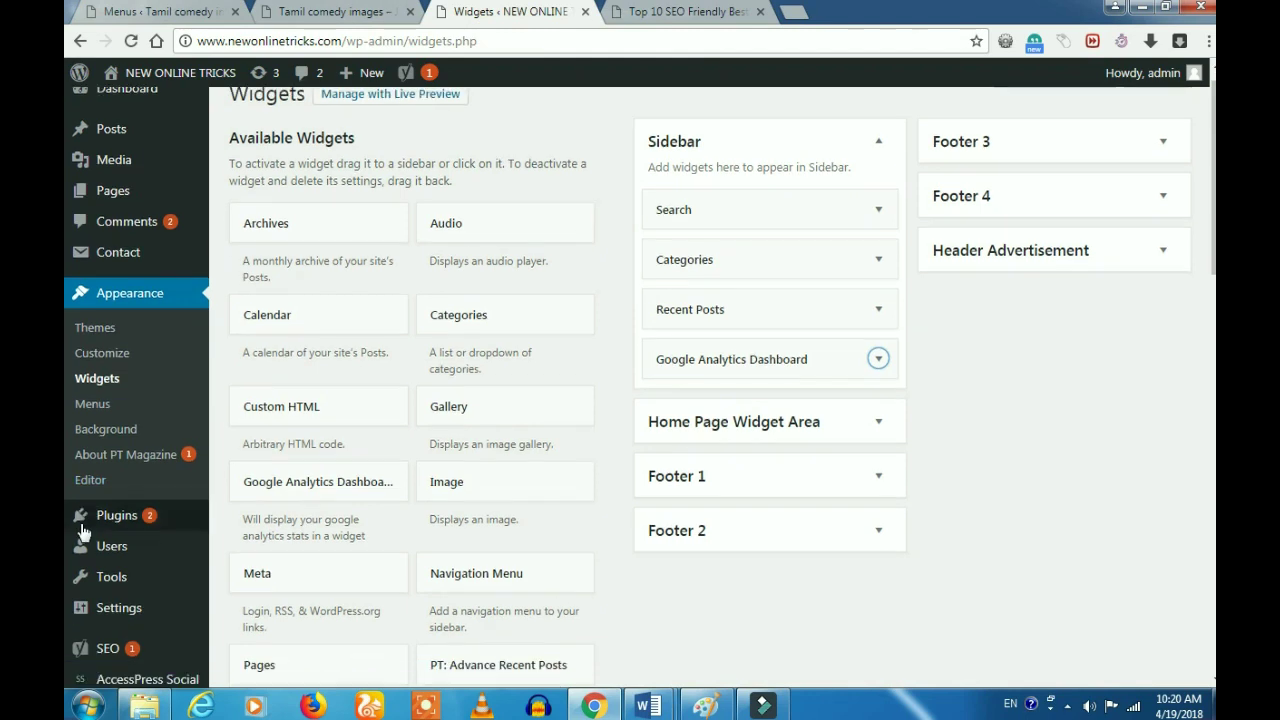
pyautogui.scroll(-1, 82, 530)
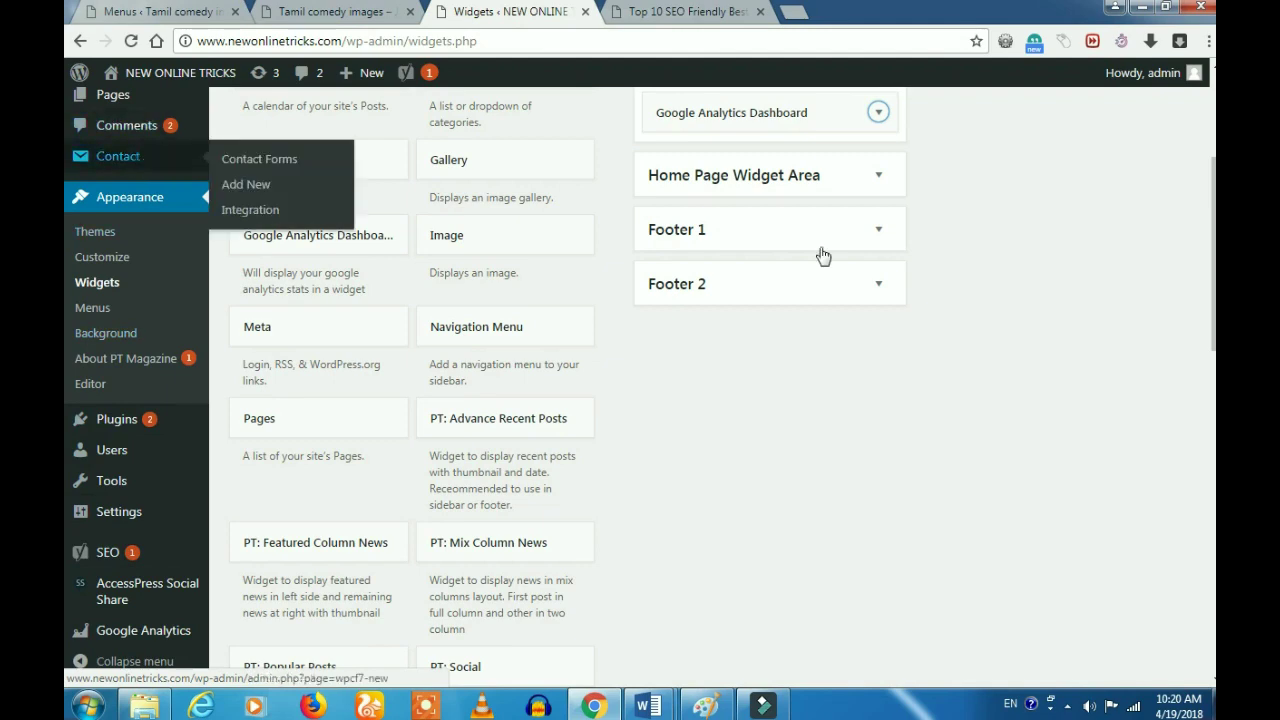
pyautogui.click(903, 445)
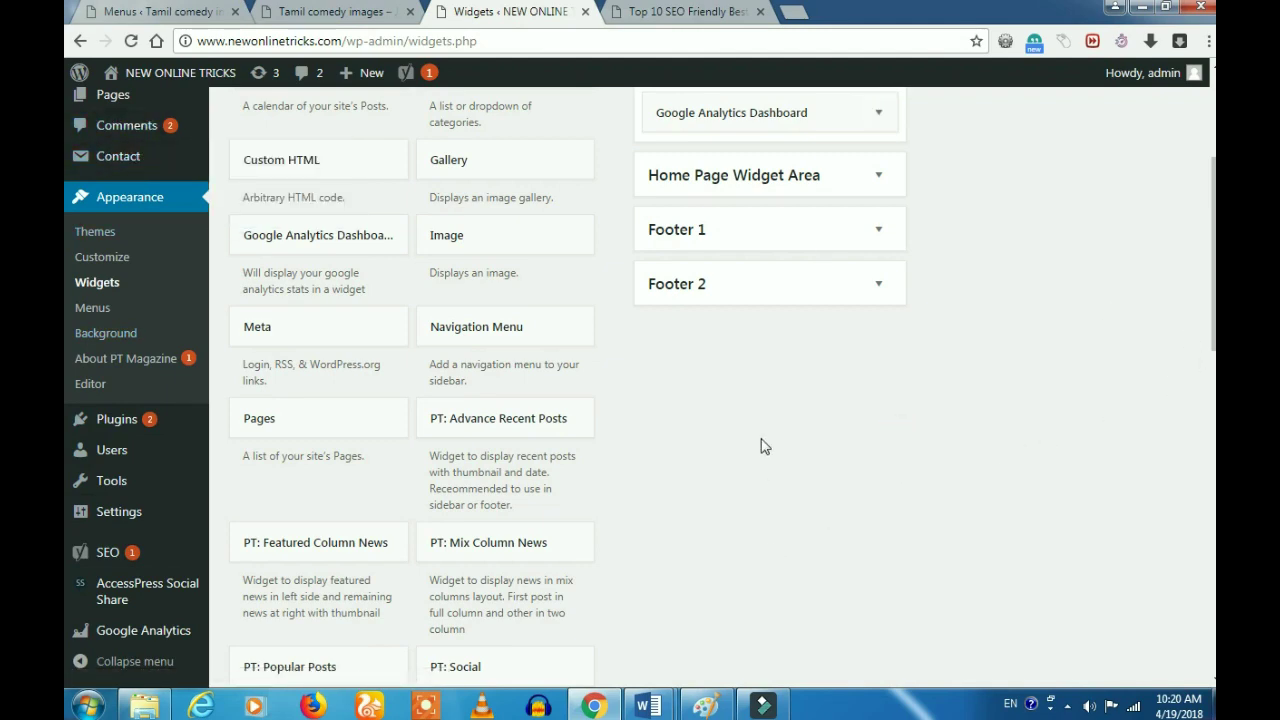
pyautogui.scroll(3, 817, 406)
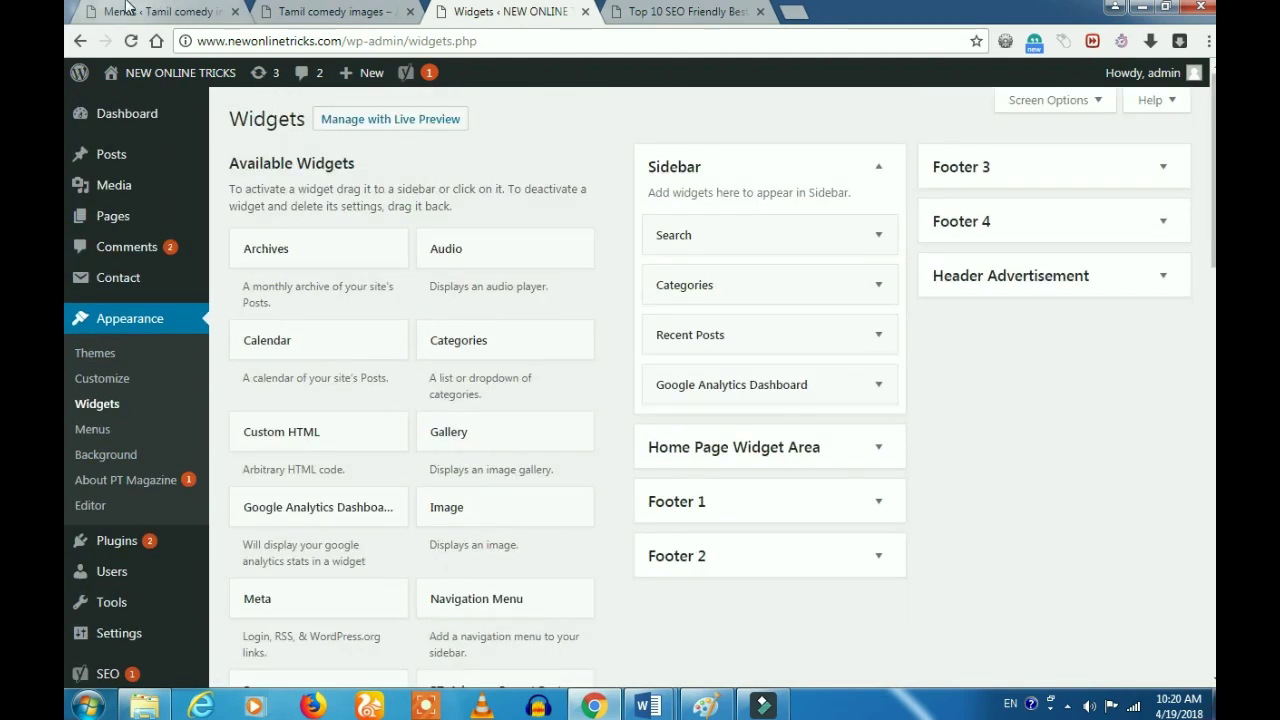
# Step: Switch back to the Tamil comedy images dashboard and view the options under Plugins and Users
pyautogui.click(150, 11)
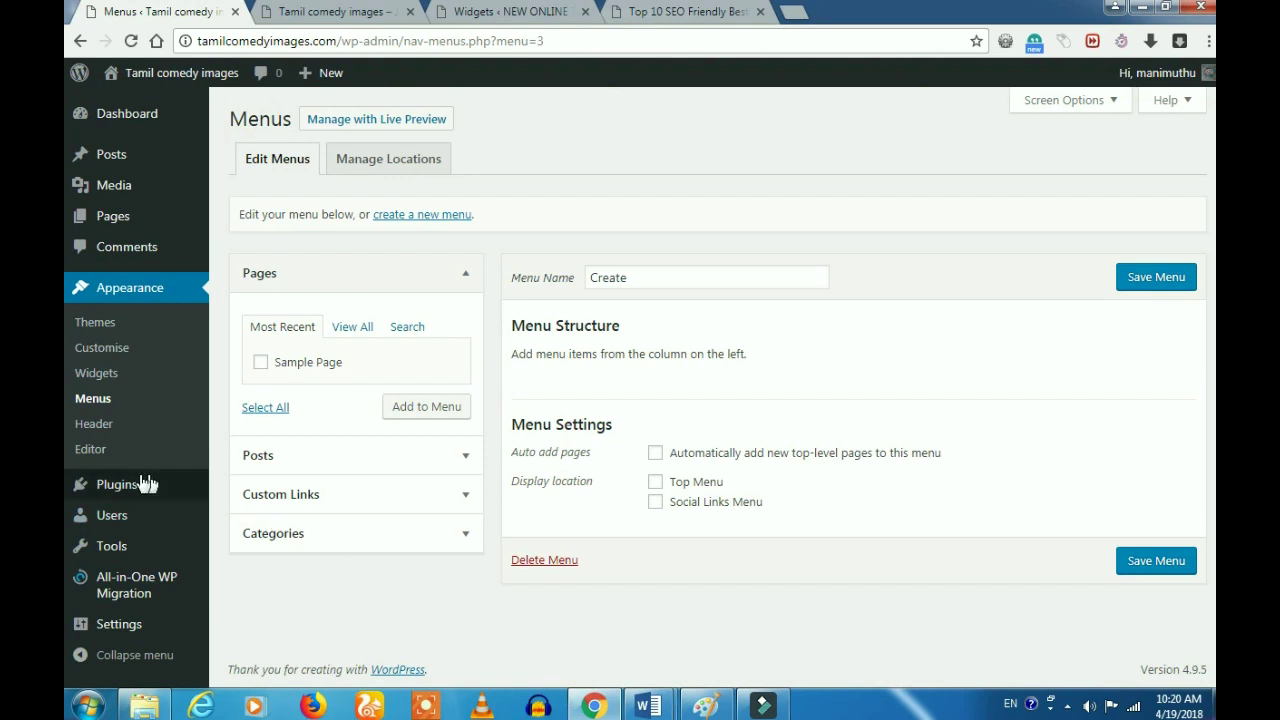
pyautogui.moveTo(138, 484)
pyautogui.moveTo(127, 530)
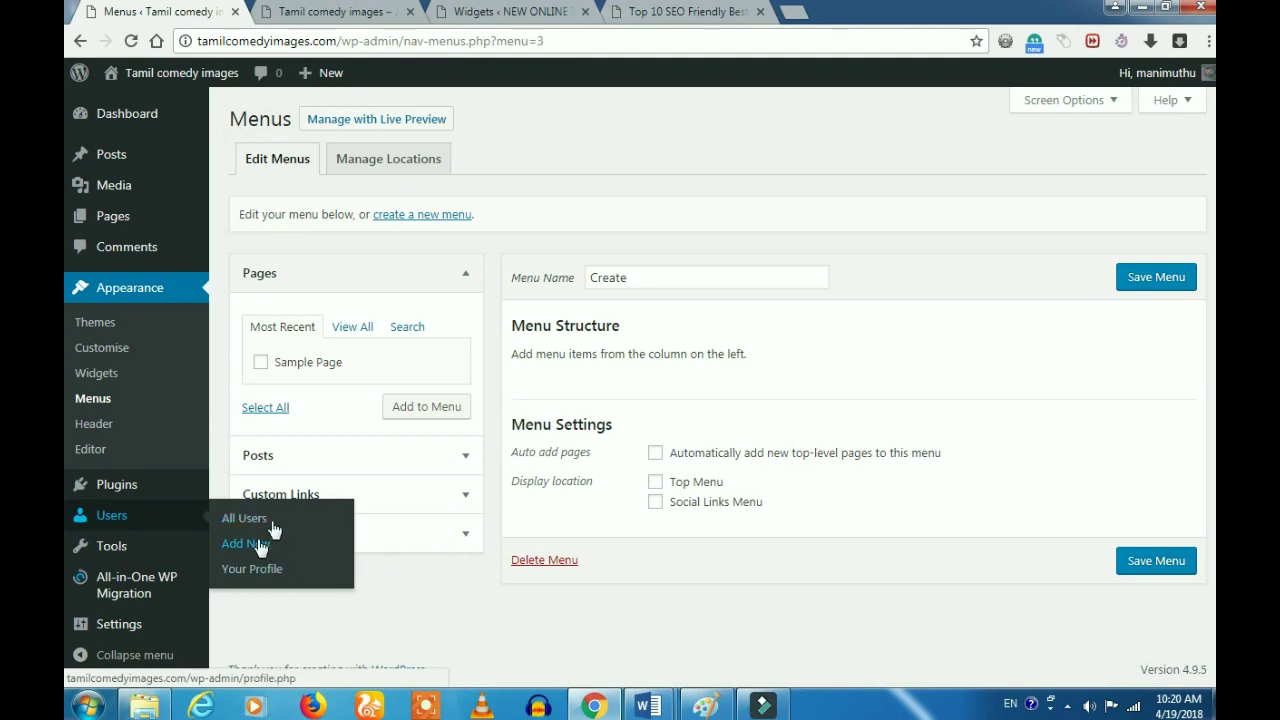
# Step: Open the Available Tools page on the Tamil comedy images dashboard and on the NEW ONLINE TRICKS dashboard
pyautogui.click(332, 618)
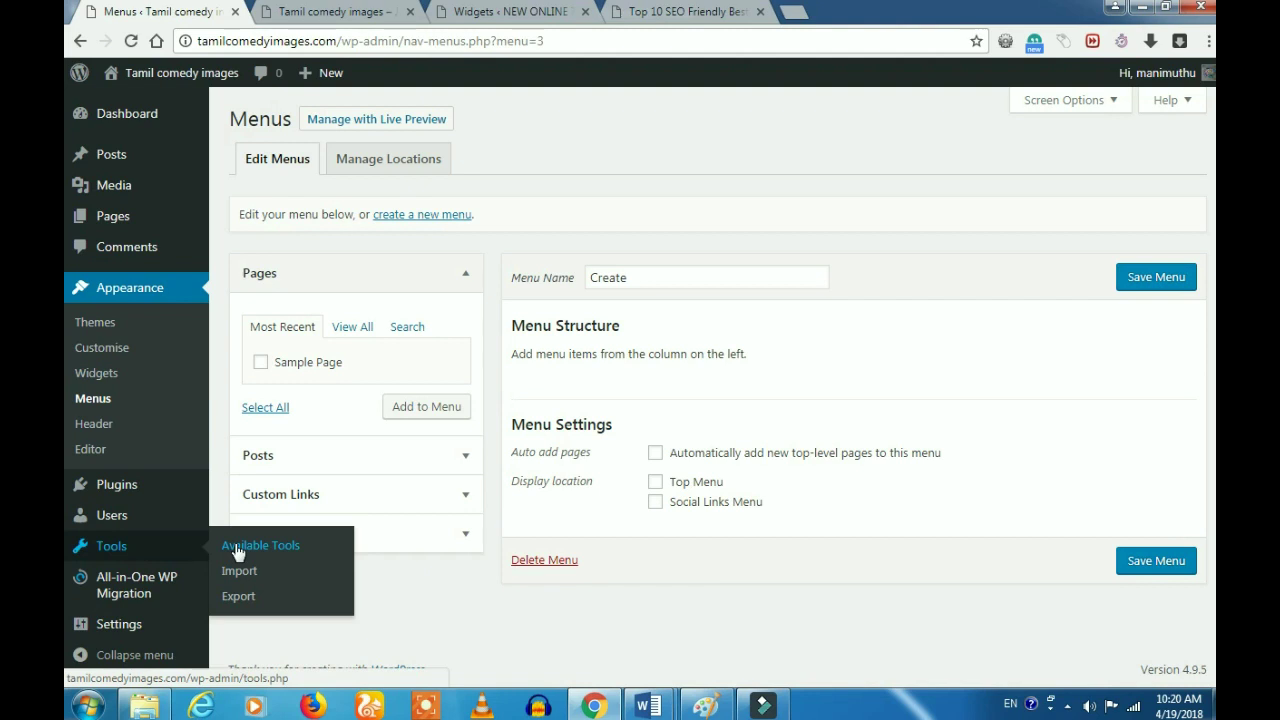
pyautogui.click(236, 550)
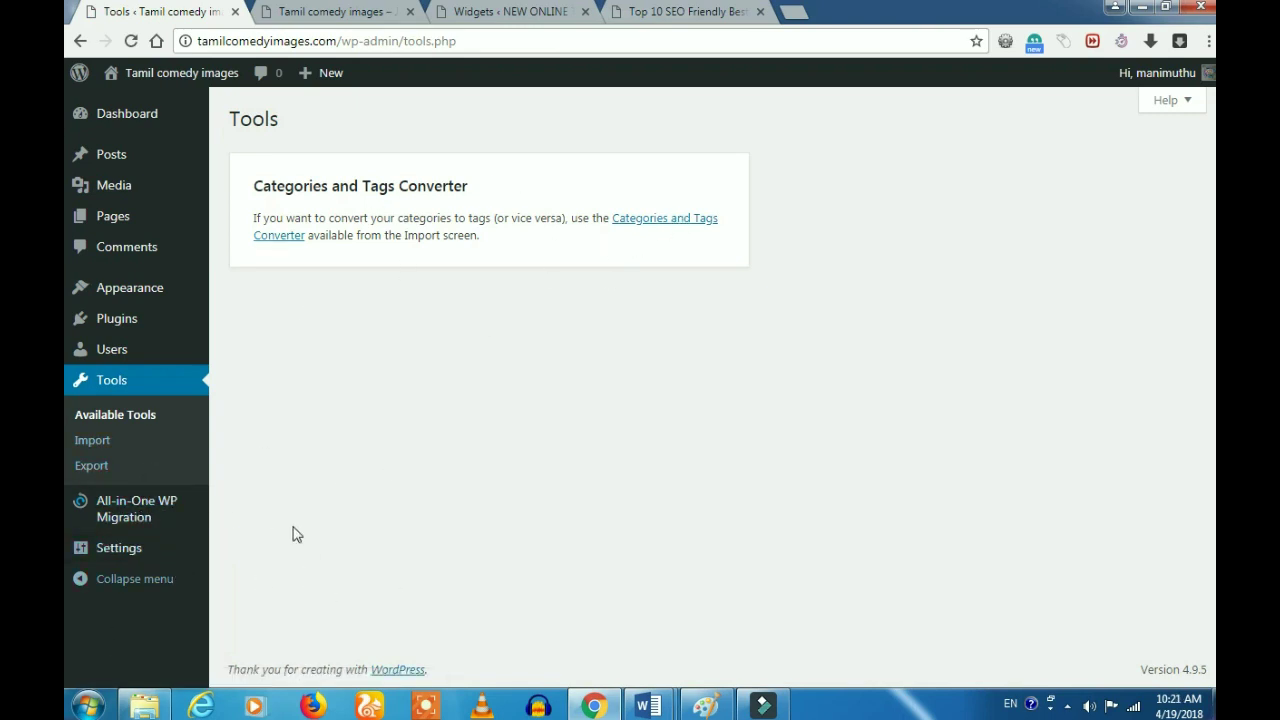
pyautogui.click(491, 11)
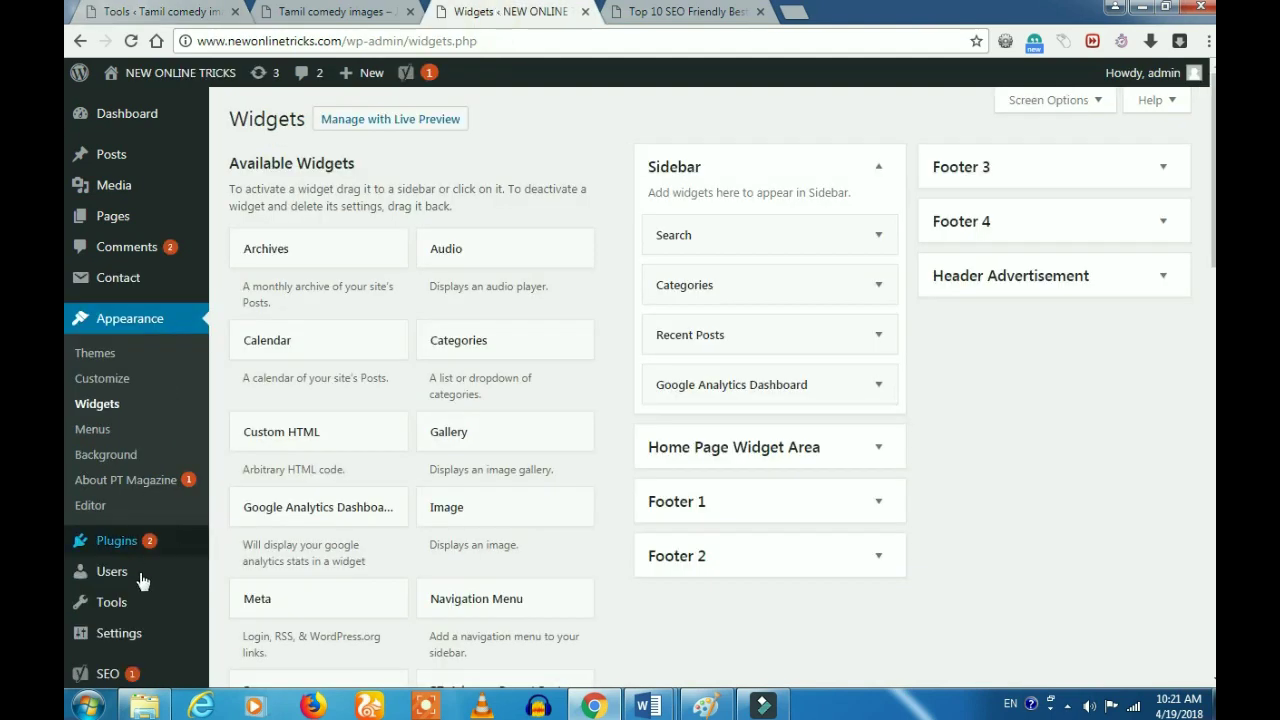
pyautogui.moveTo(112, 648)
pyautogui.moveTo(112, 602)
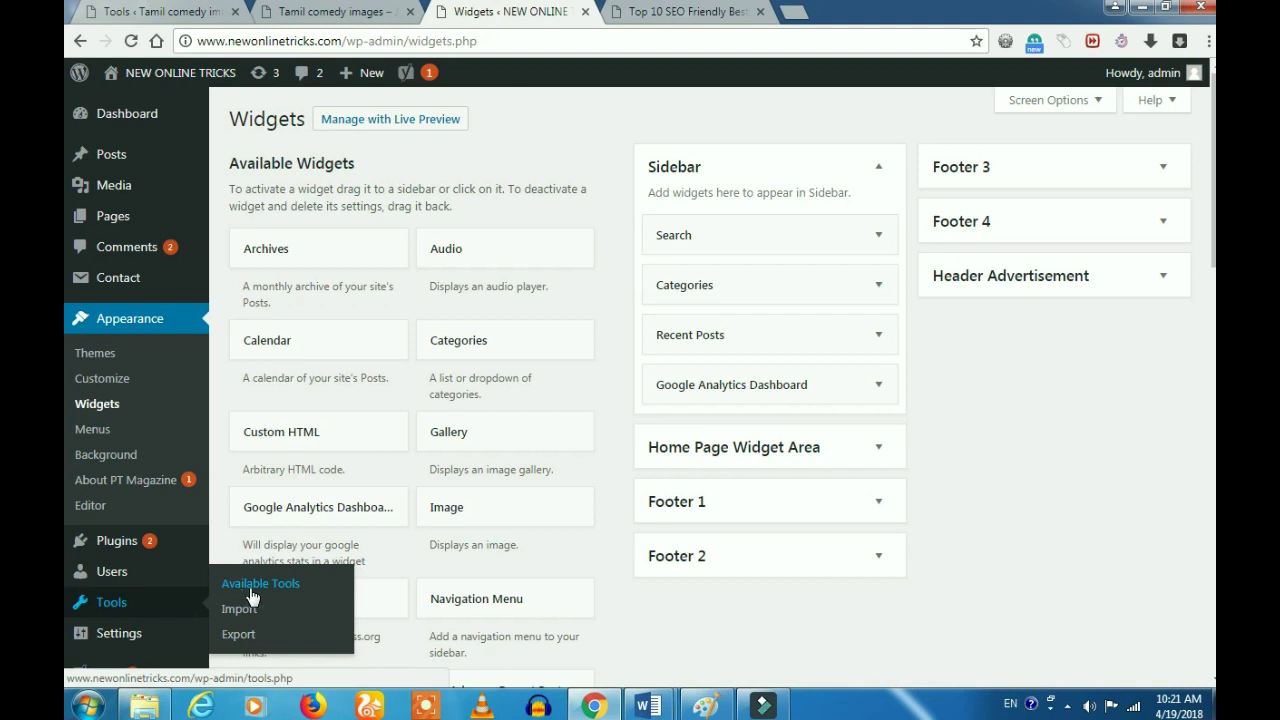
pyautogui.click(251, 590)
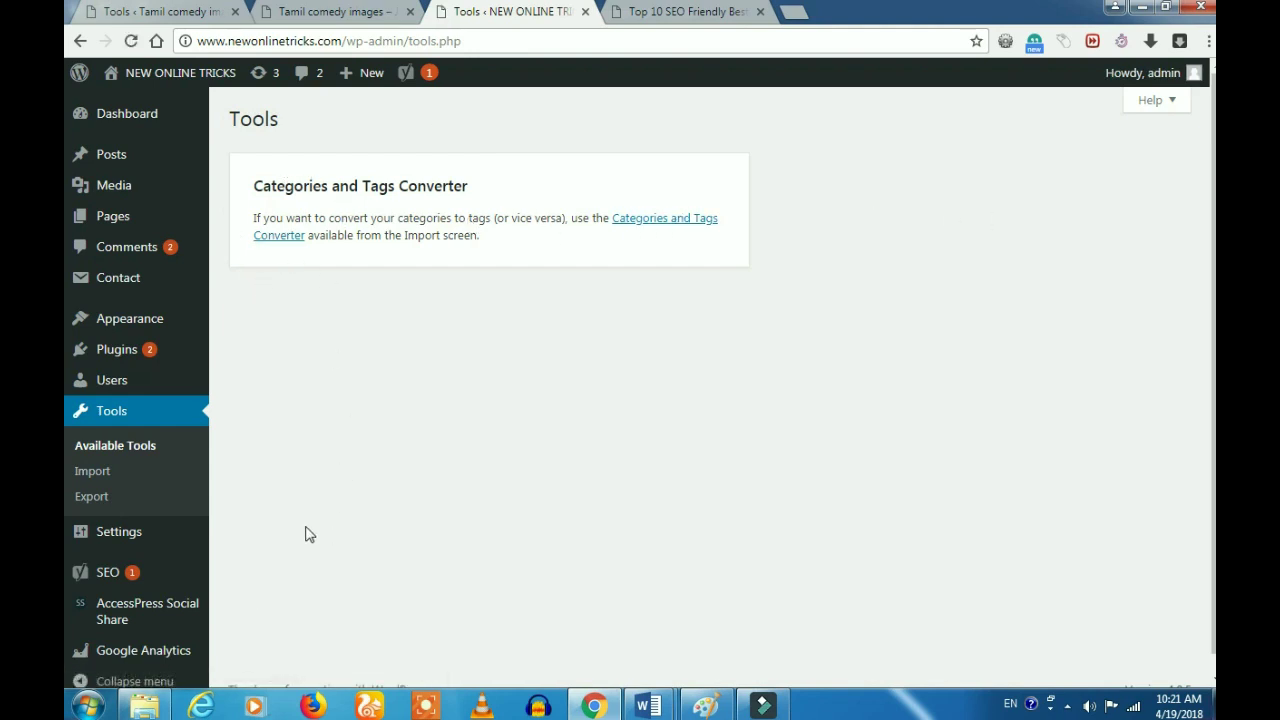
# Step: Open the Import tools page and examine the listed import systems, from Blogger and Blogroll down to WordPress
pyautogui.click(88, 480)
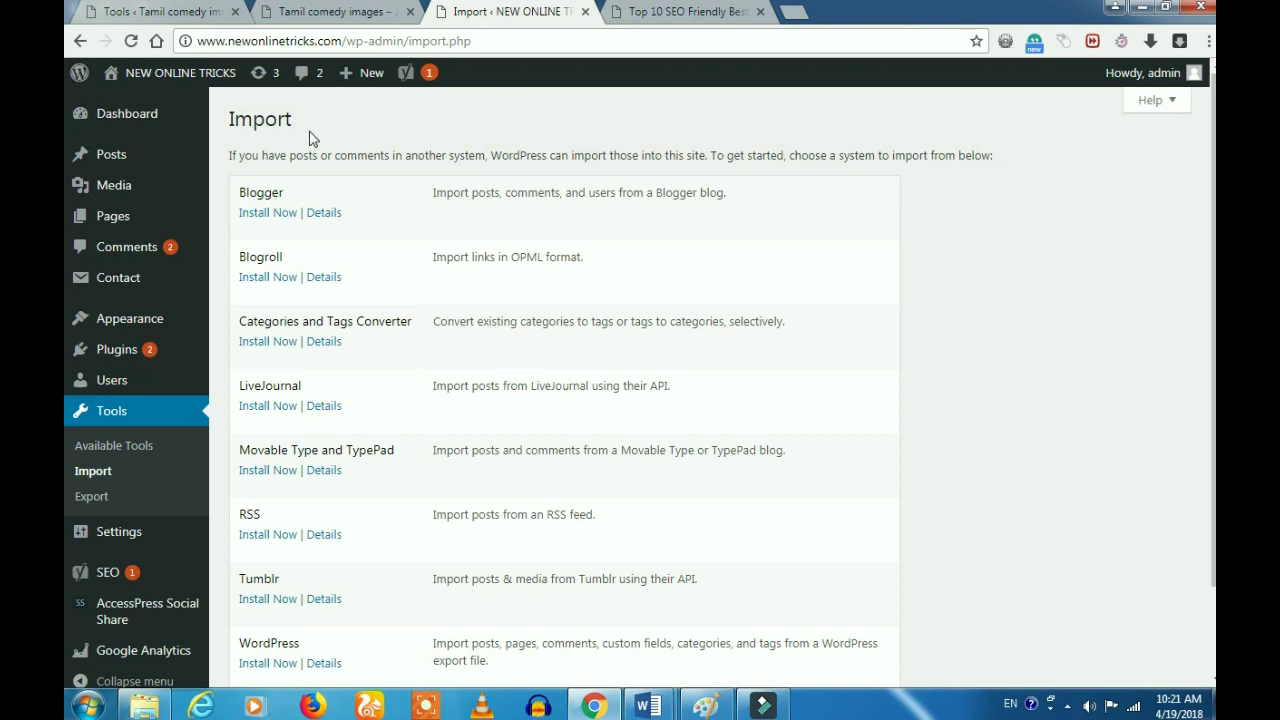
pyautogui.rightClick(386, 142)
pyautogui.click(379, 135)
pyautogui.click(360, 239)
pyautogui.click(388, 261)
pyautogui.click(272, 392)
pyautogui.tripleClick(288, 447)
pyautogui.click(344, 413)
pyautogui.scroll(-1, 420, 535)
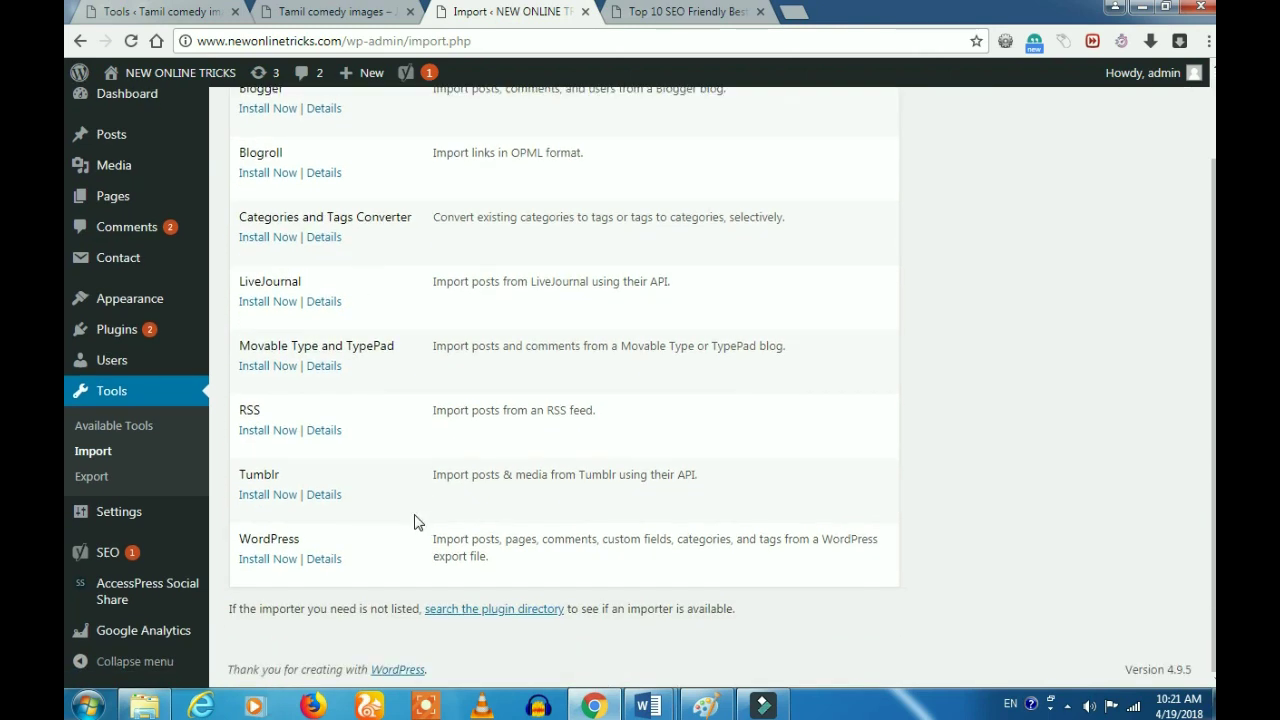
pyautogui.doubleClick(257, 539)
pyautogui.click(340, 522)
pyautogui.doubleClick(268, 540)
pyautogui.click(349, 535)
# Step: Open the Export tools page and view the export options for Media and Posts
pyautogui.click(105, 474)
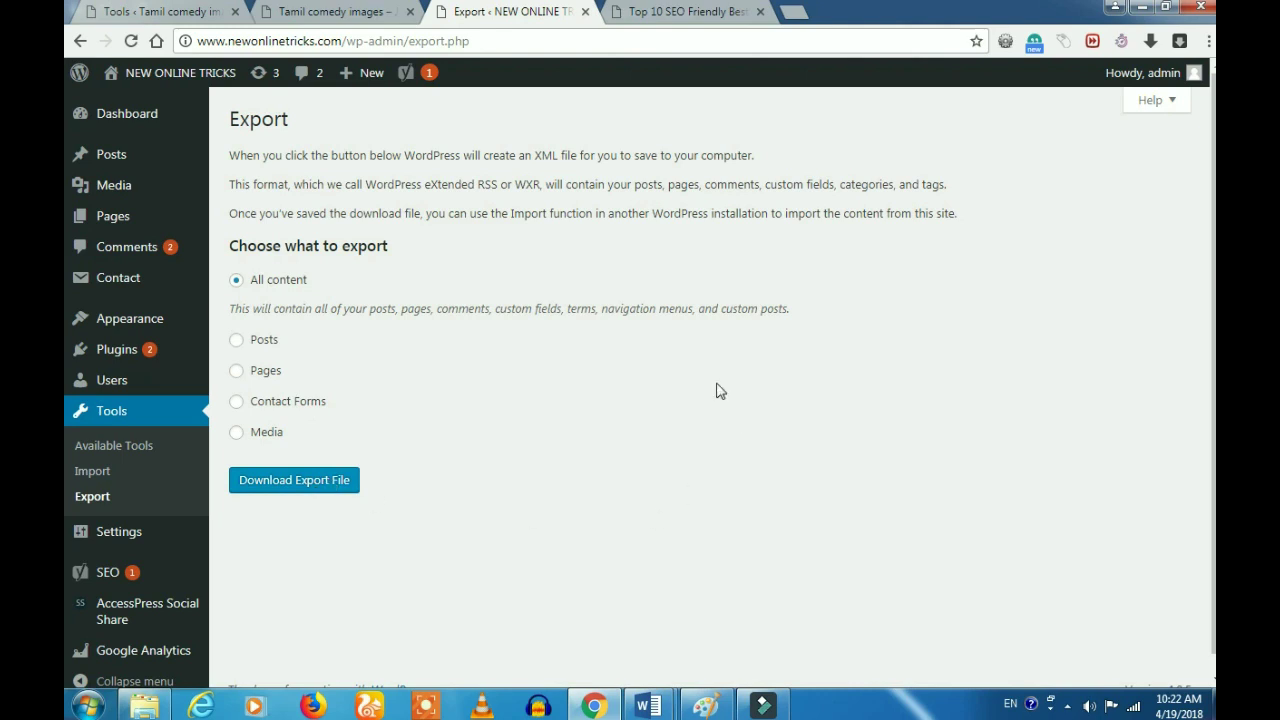
pyautogui.click(260, 434)
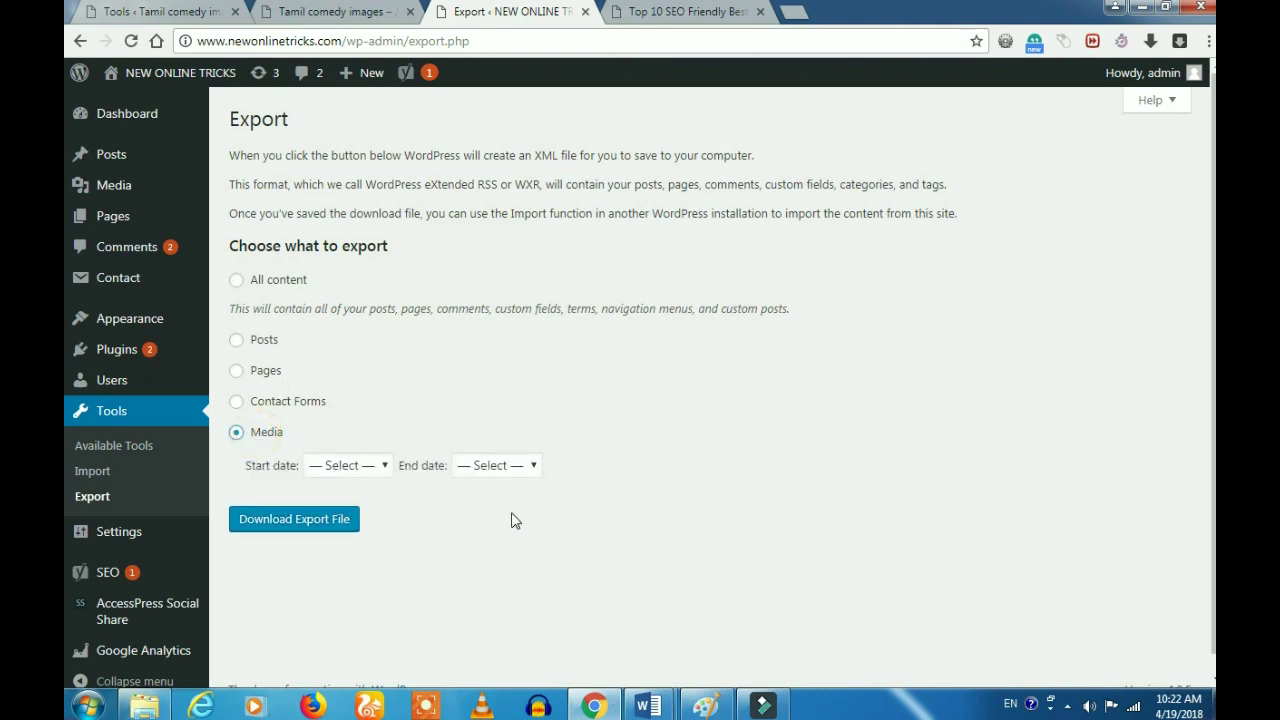
pyautogui.click(261, 339)
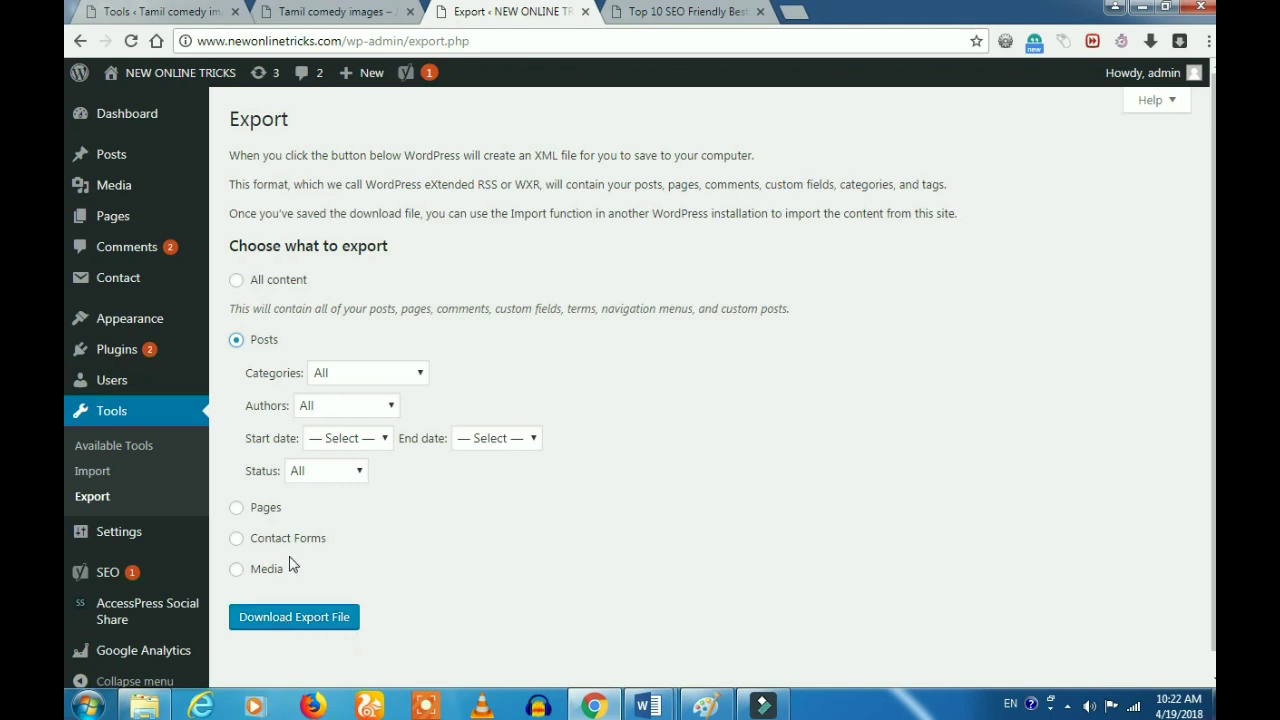
# Step: Try April 2018 as the start date of the Posts export, and switch the export choice back to All content
pyautogui.click(367, 438)
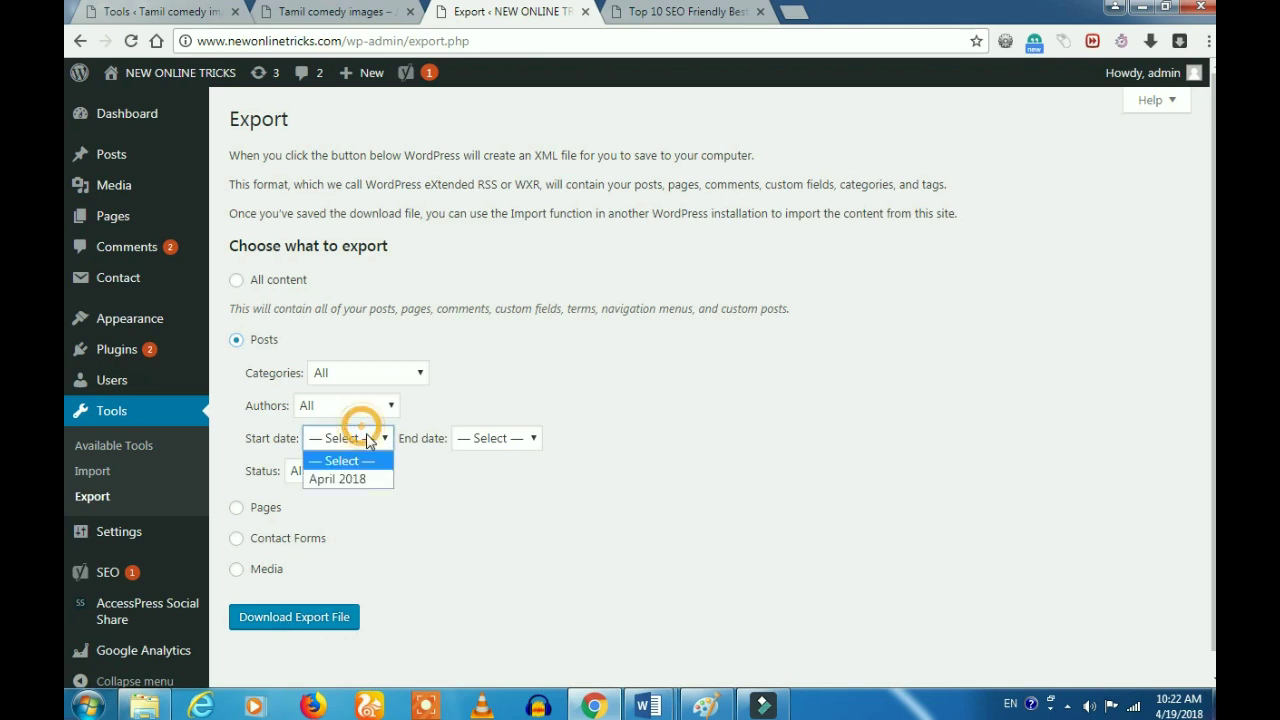
pyautogui.click(376, 479)
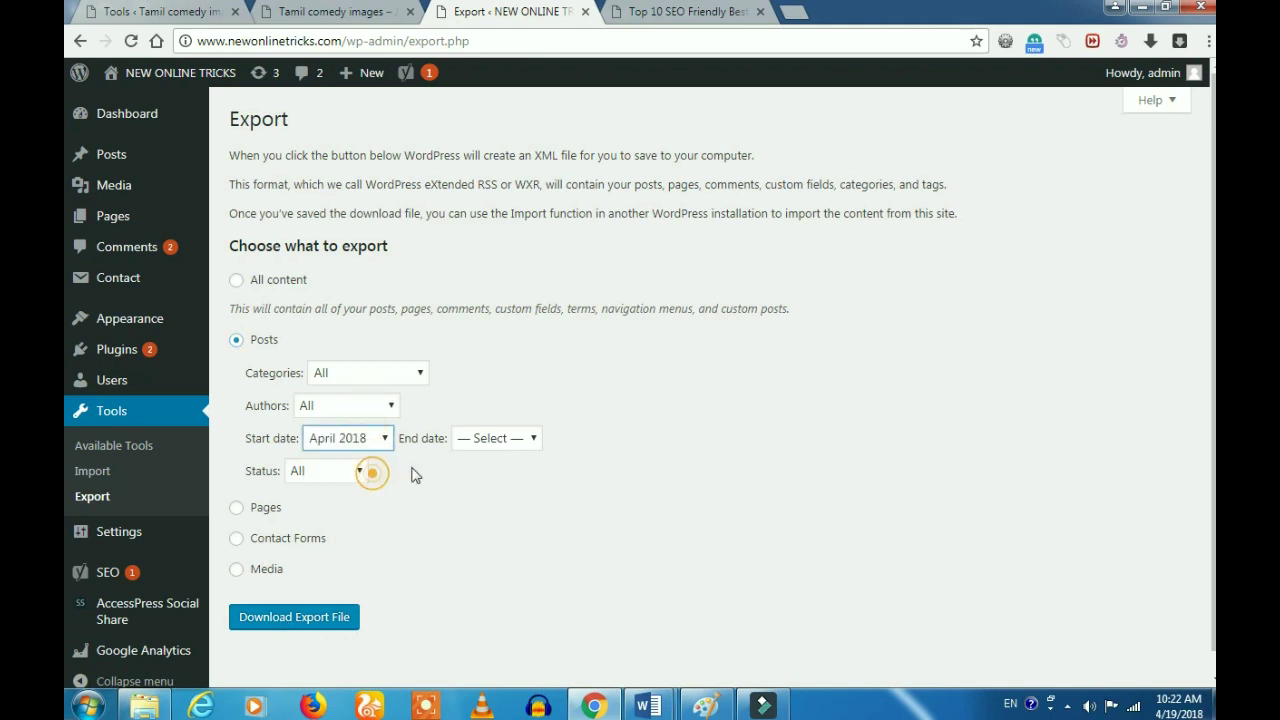
pyautogui.click(506, 438)
pyautogui.click(508, 469)
pyautogui.click(489, 509)
pyautogui.click(359, 446)
pyautogui.click(340, 457)
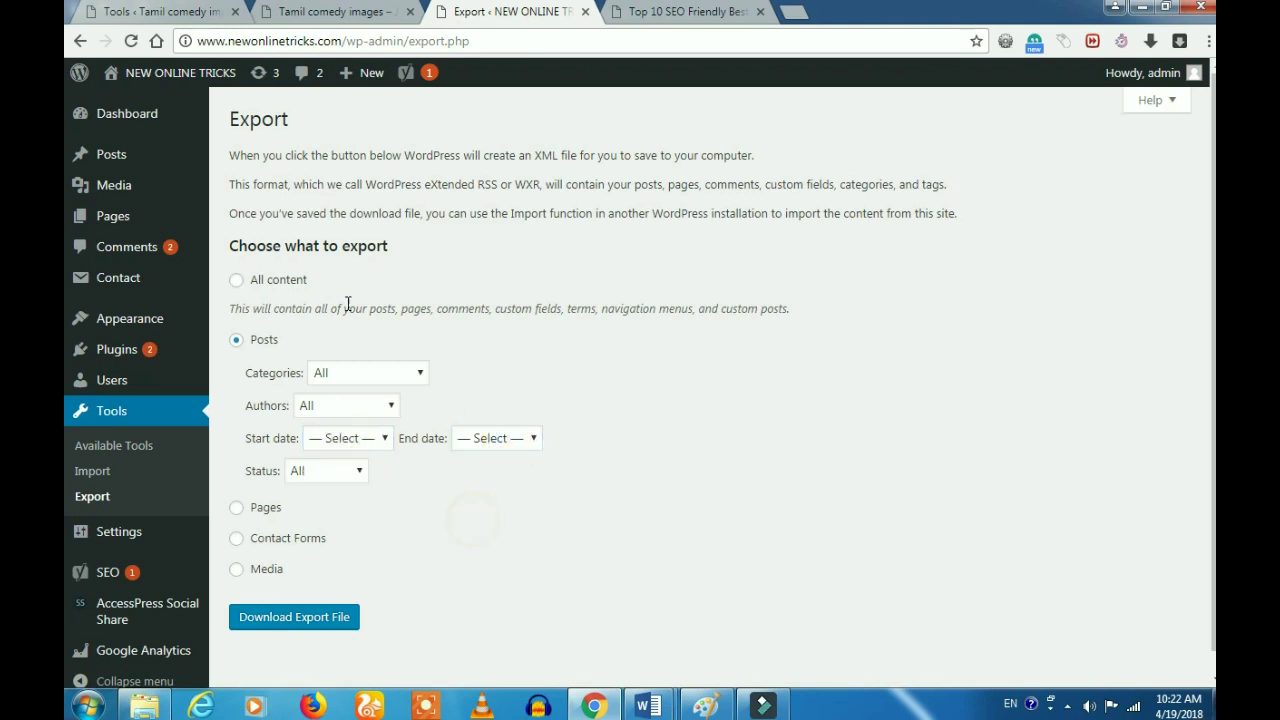
pyautogui.click(304, 280)
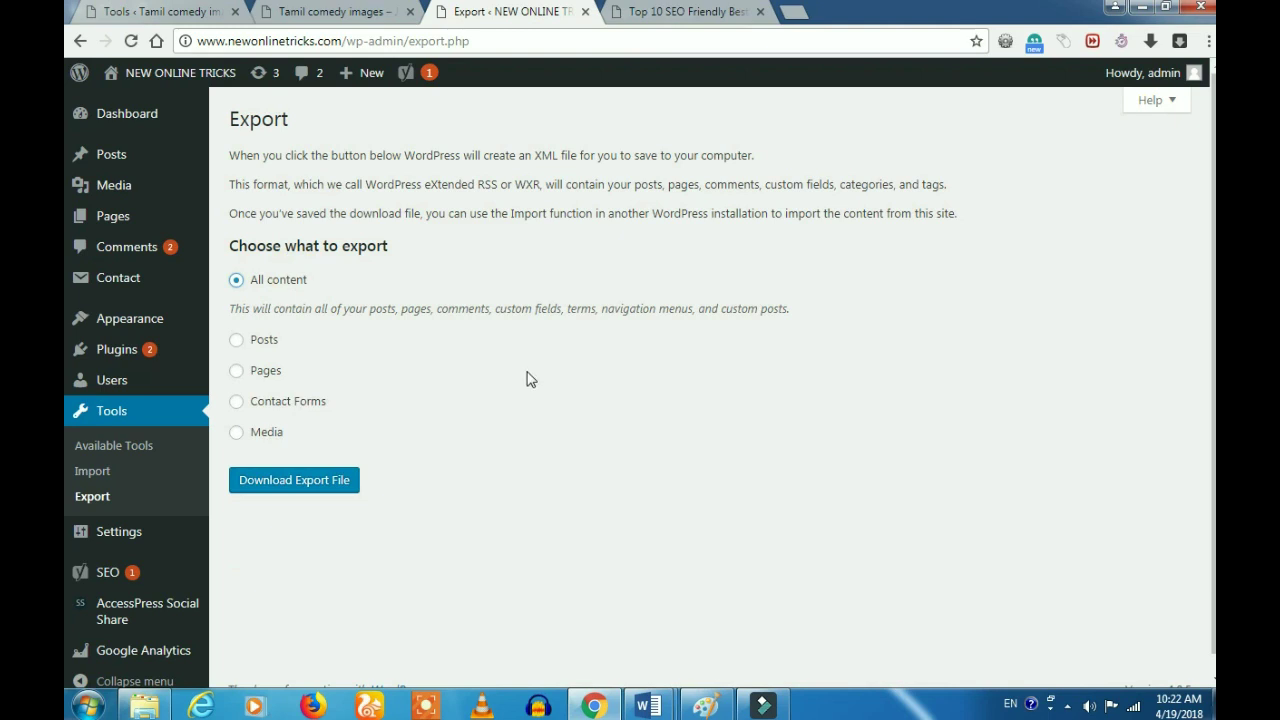
# Step: Open the Writing settings and examine the Default Post Category choices, the Post via email fields and Update Services
pyautogui.moveTo(143, 531)
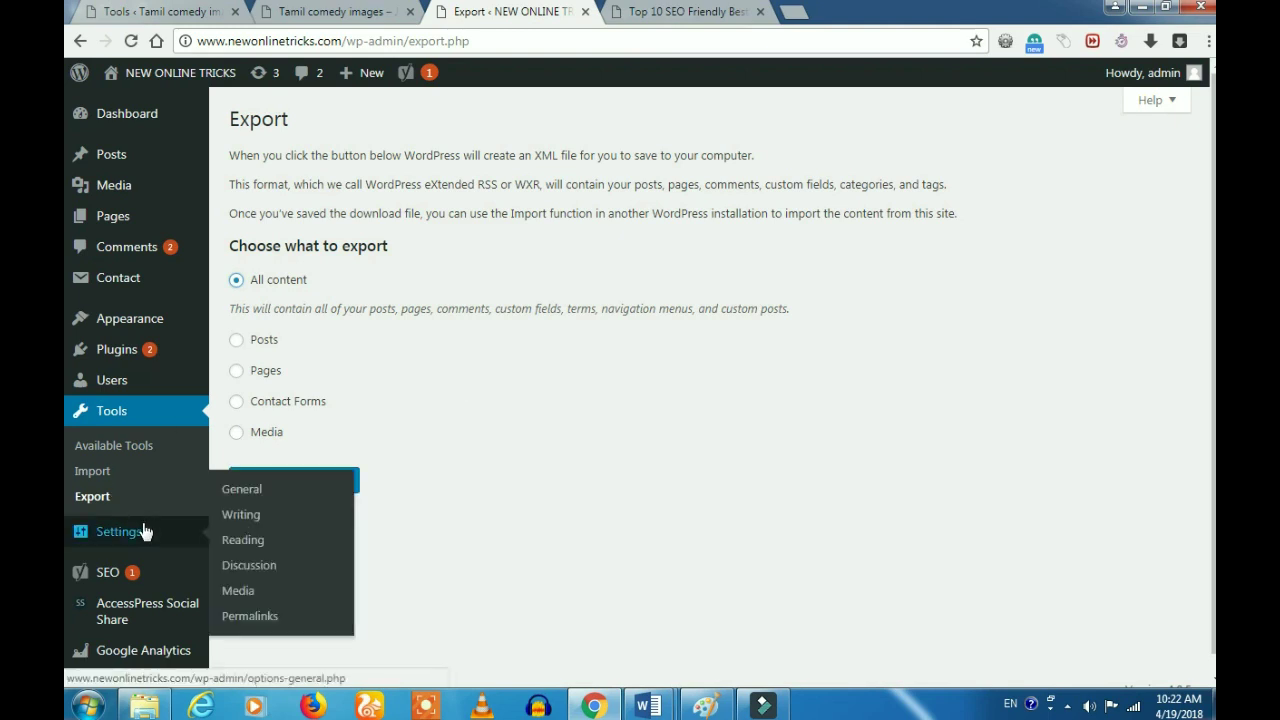
pyautogui.click(250, 515)
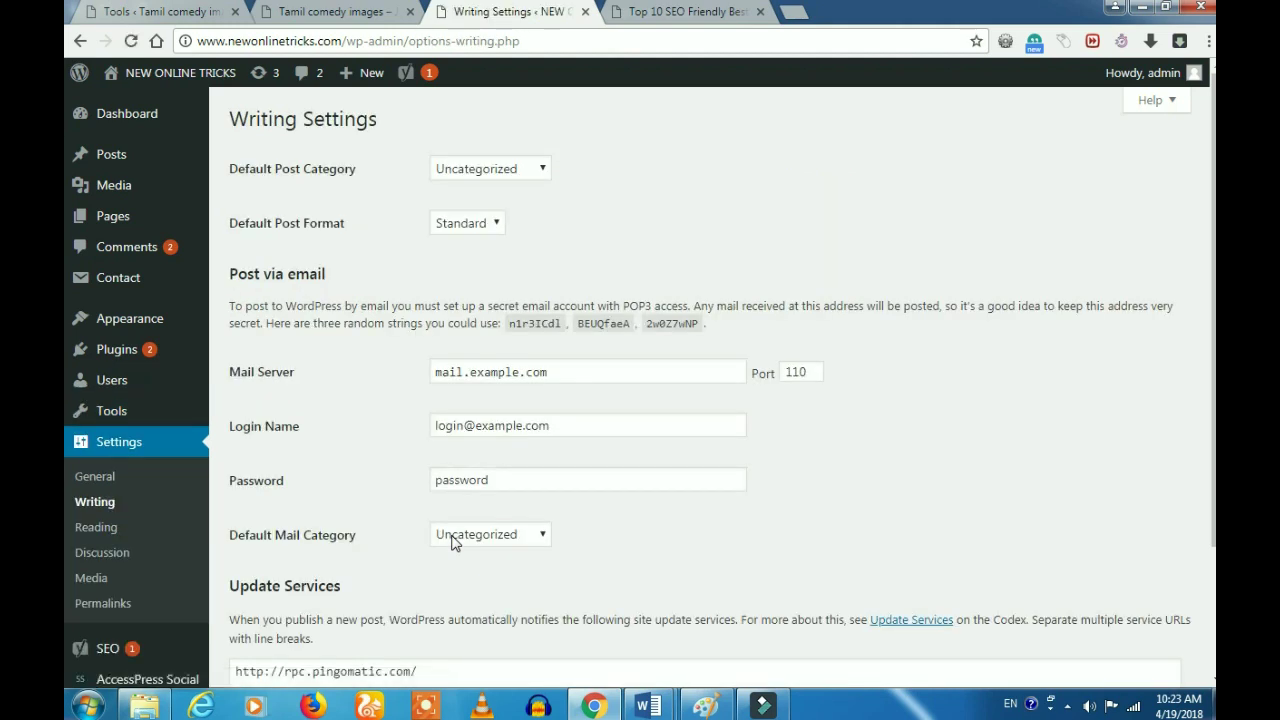
pyautogui.click(606, 198)
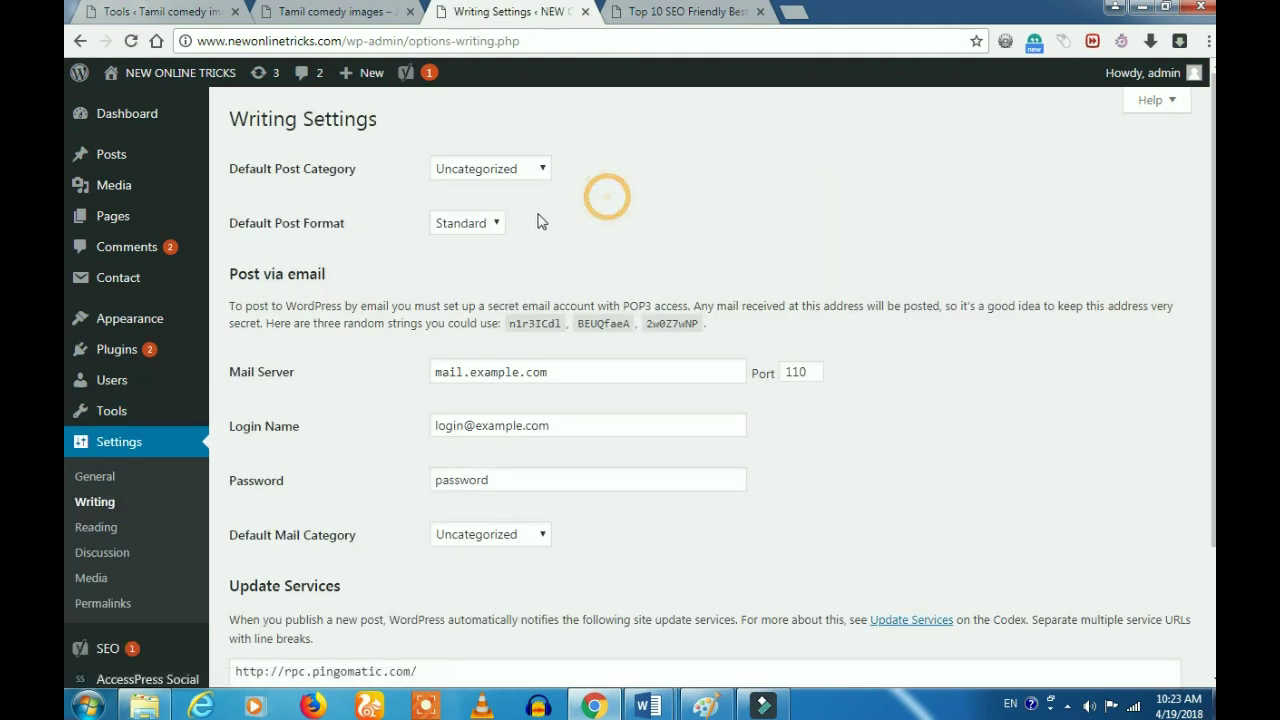
pyautogui.click(508, 169)
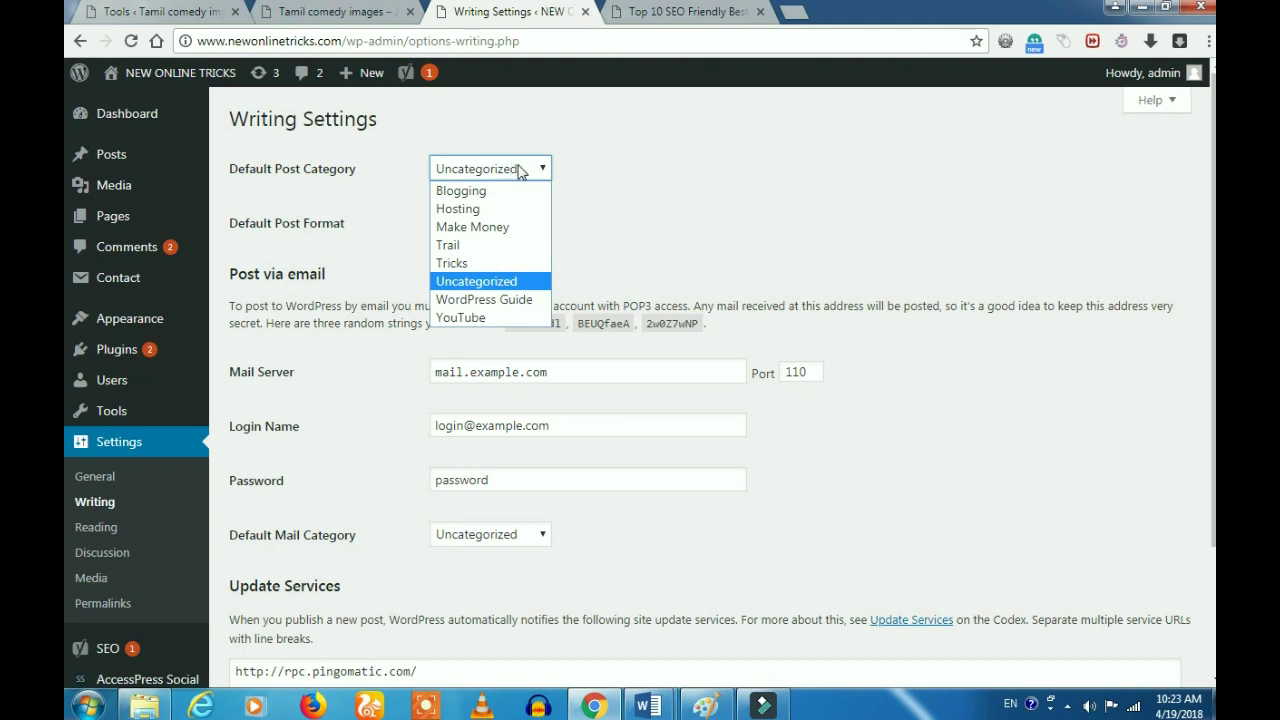
pyautogui.click(605, 182)
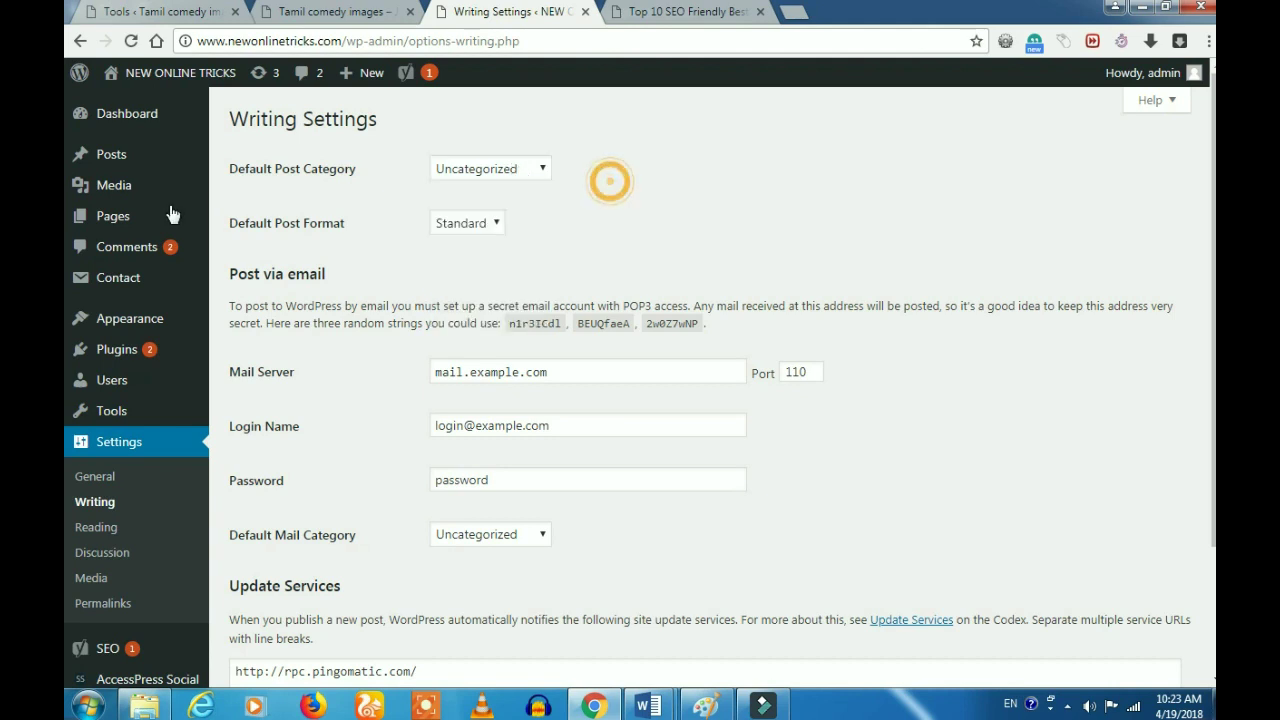
pyautogui.doubleClick(318, 170)
pyautogui.click(316, 210)
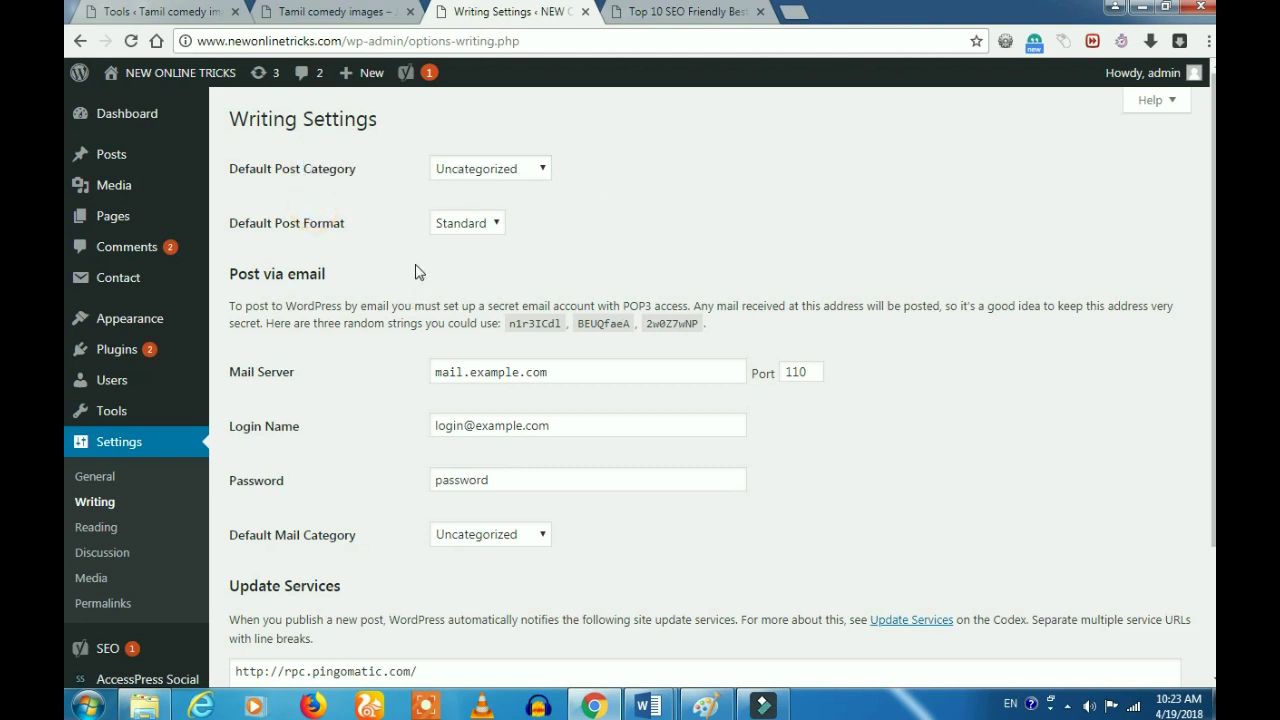
pyautogui.click(530, 170)
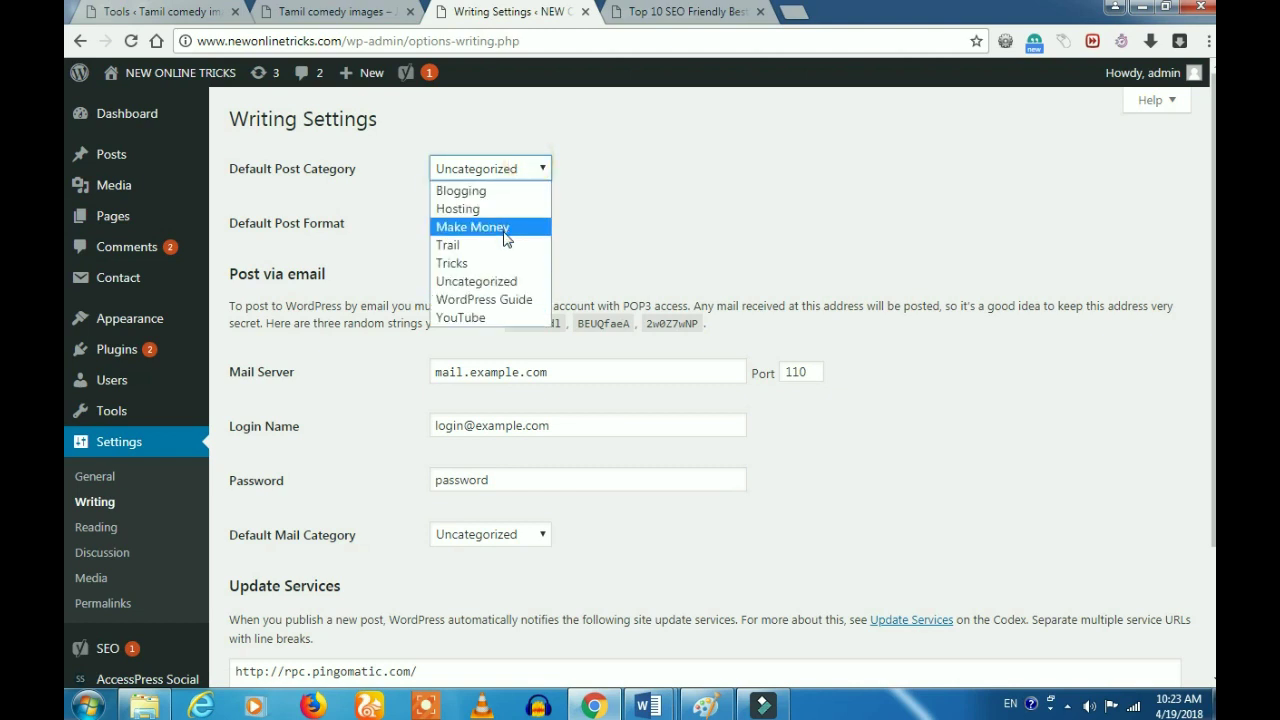
pyautogui.click(635, 212)
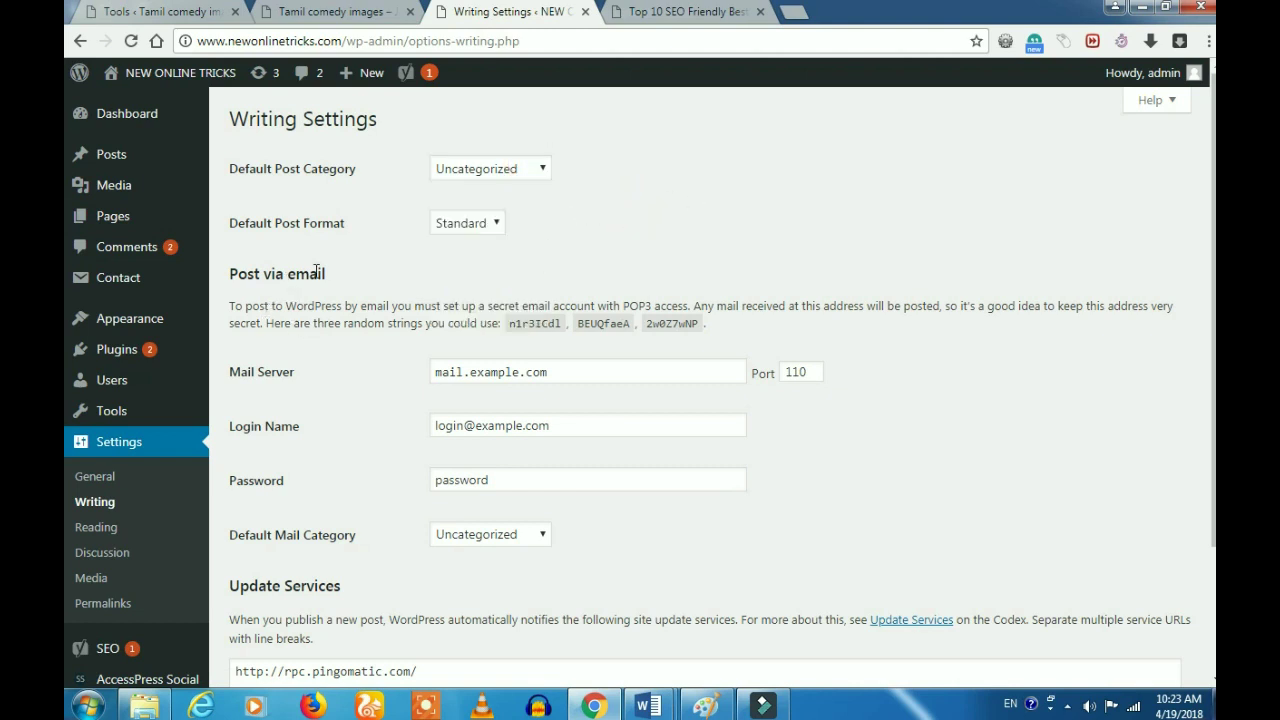
pyautogui.scroll(-3, 386, 374)
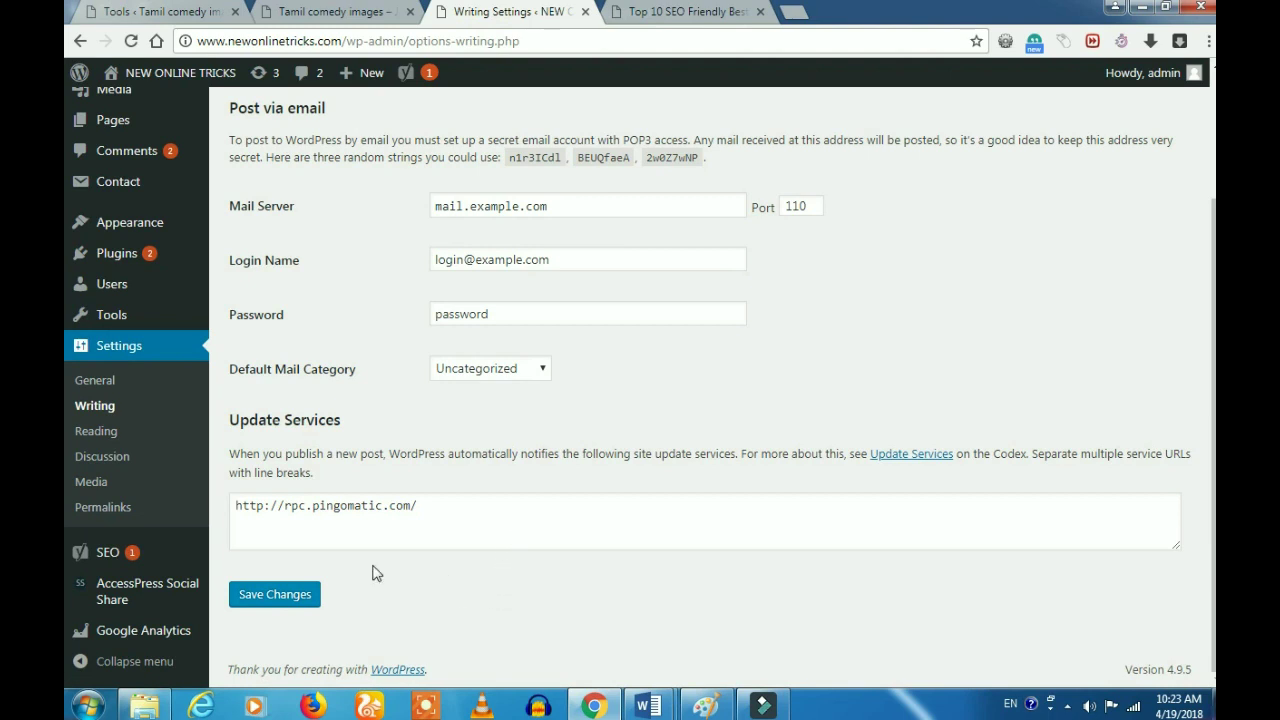
# Step: View the Reading settings and review the comment options in the Discussion settings
pyautogui.click(95, 432)
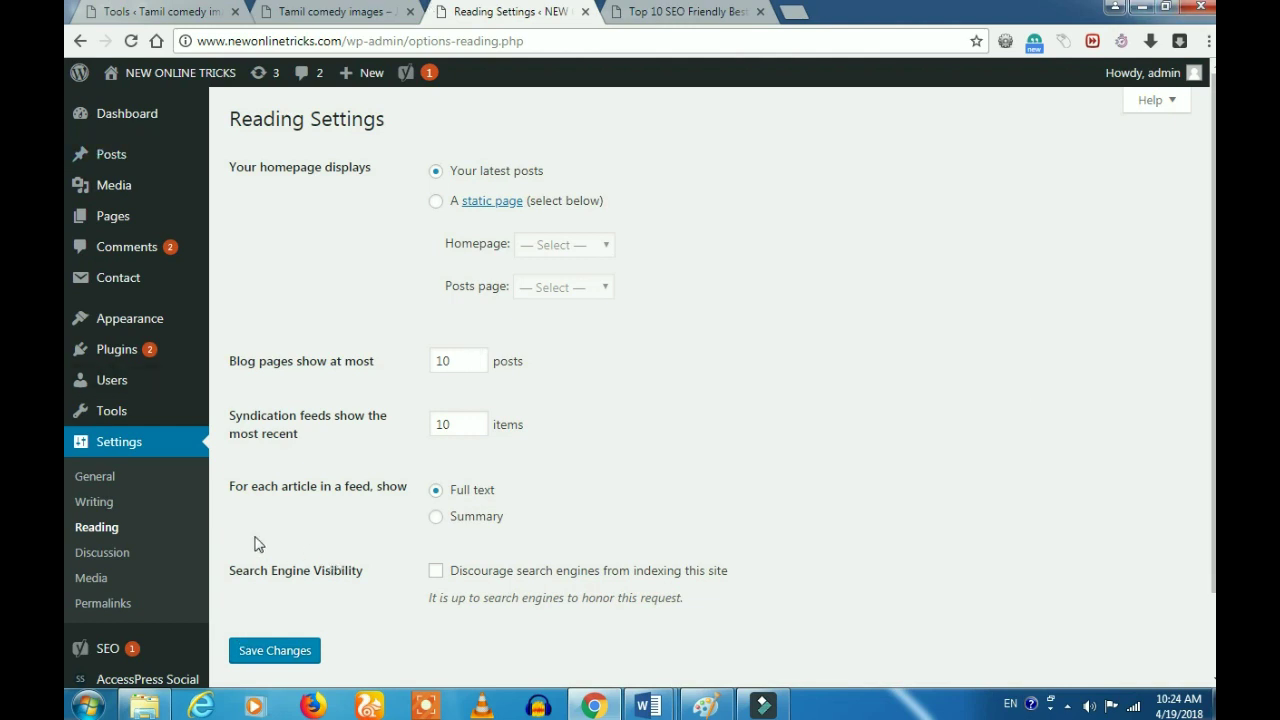
pyautogui.click(93, 556)
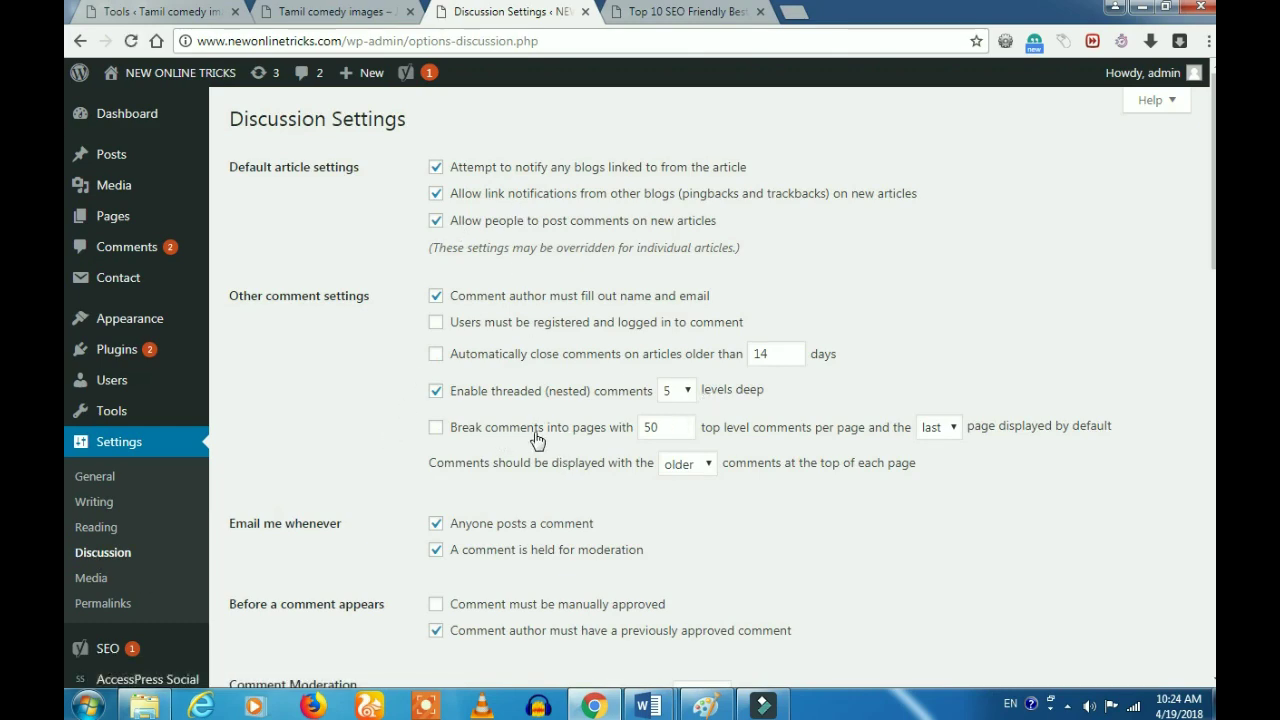
pyautogui.scroll(-4, 377, 450)
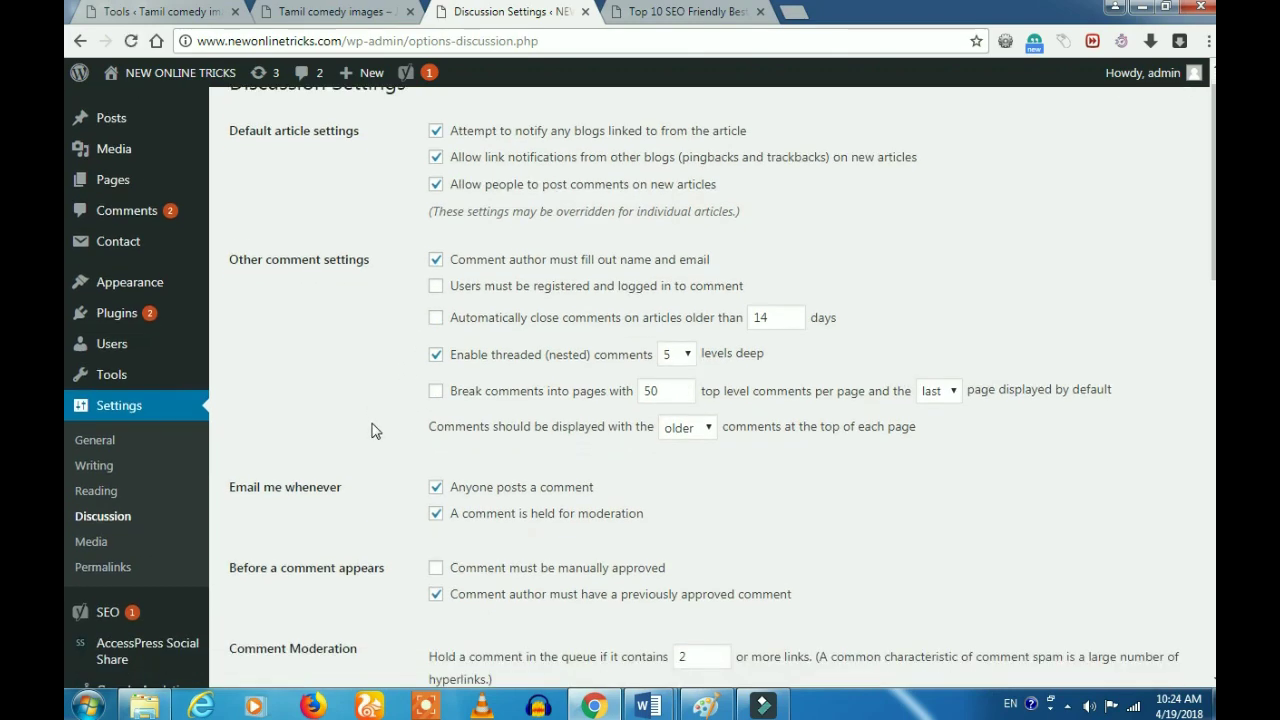
pyautogui.scroll(2, 358, 478)
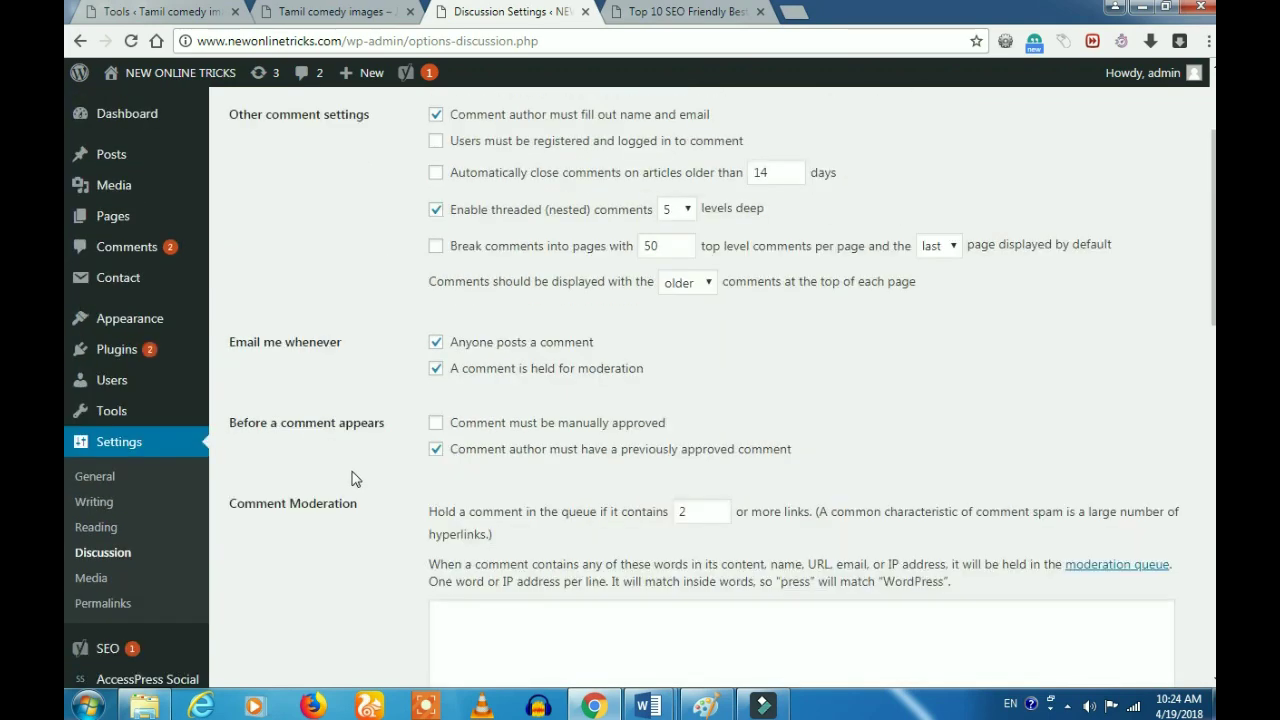
# Step: Review the image sizes in the Media settings and view the options under SEO
pyautogui.click(94, 584)
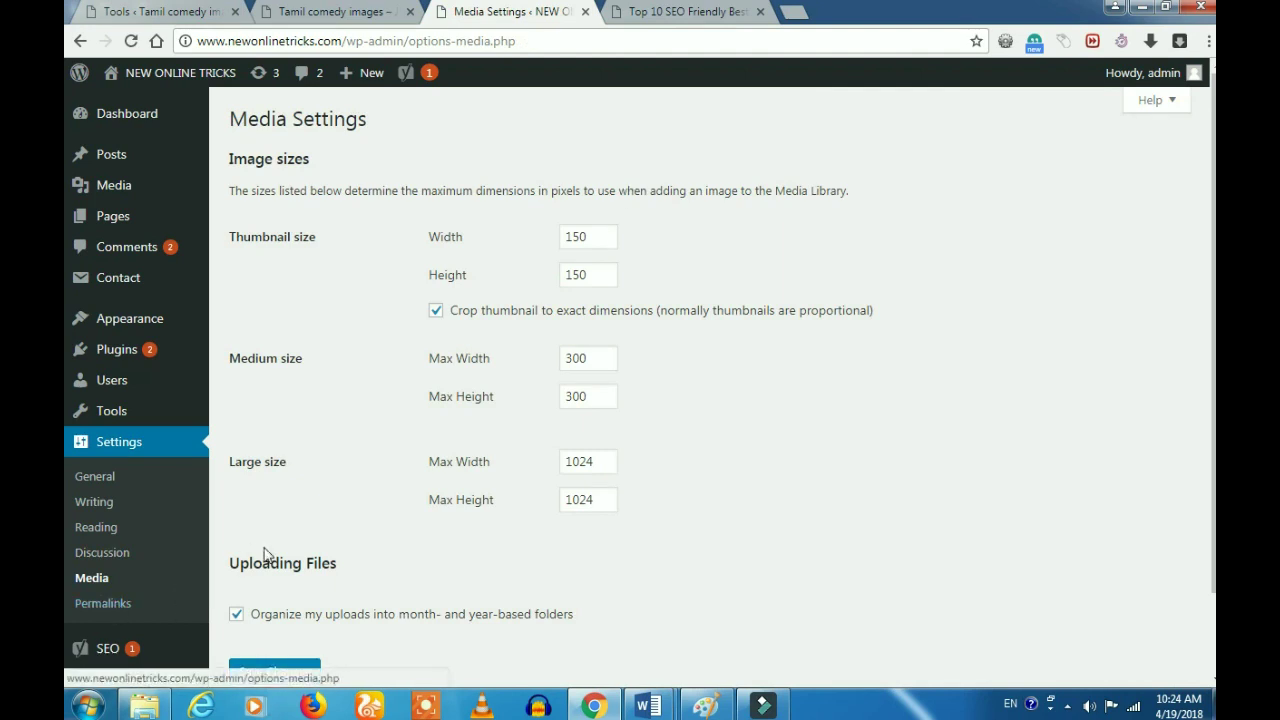
pyautogui.scroll(-2, 335, 474)
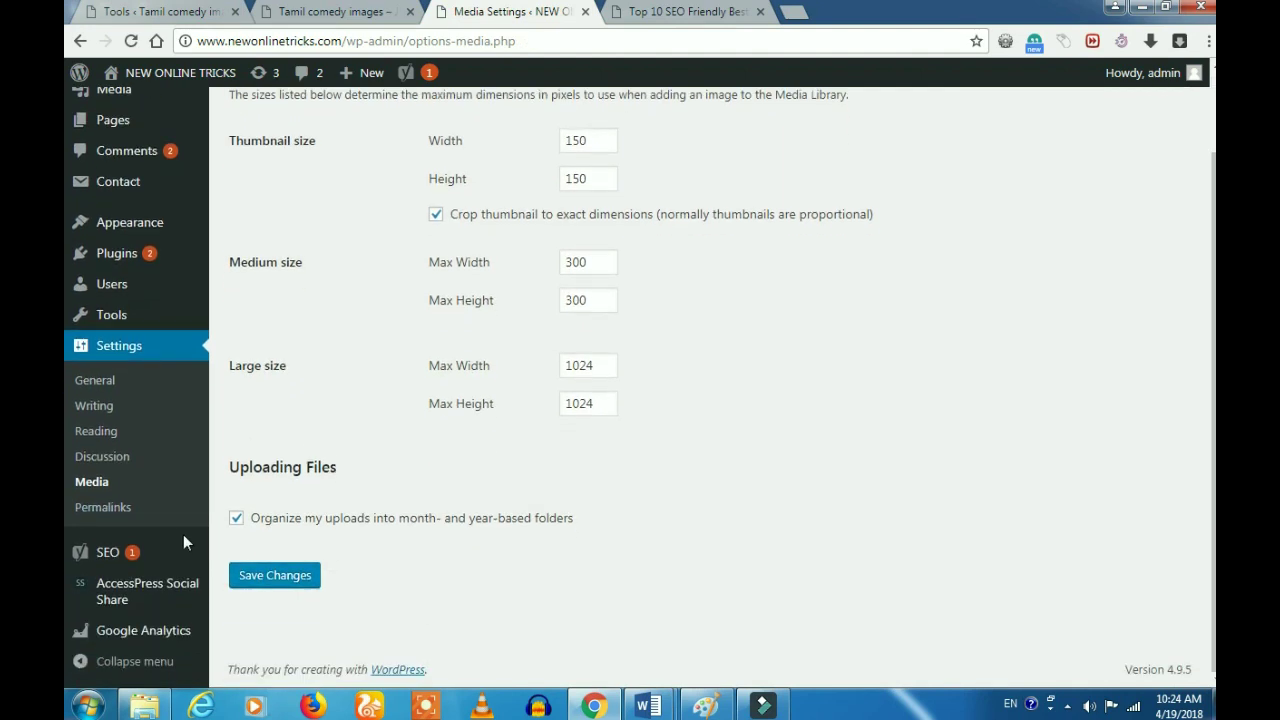
pyautogui.moveTo(100, 552)
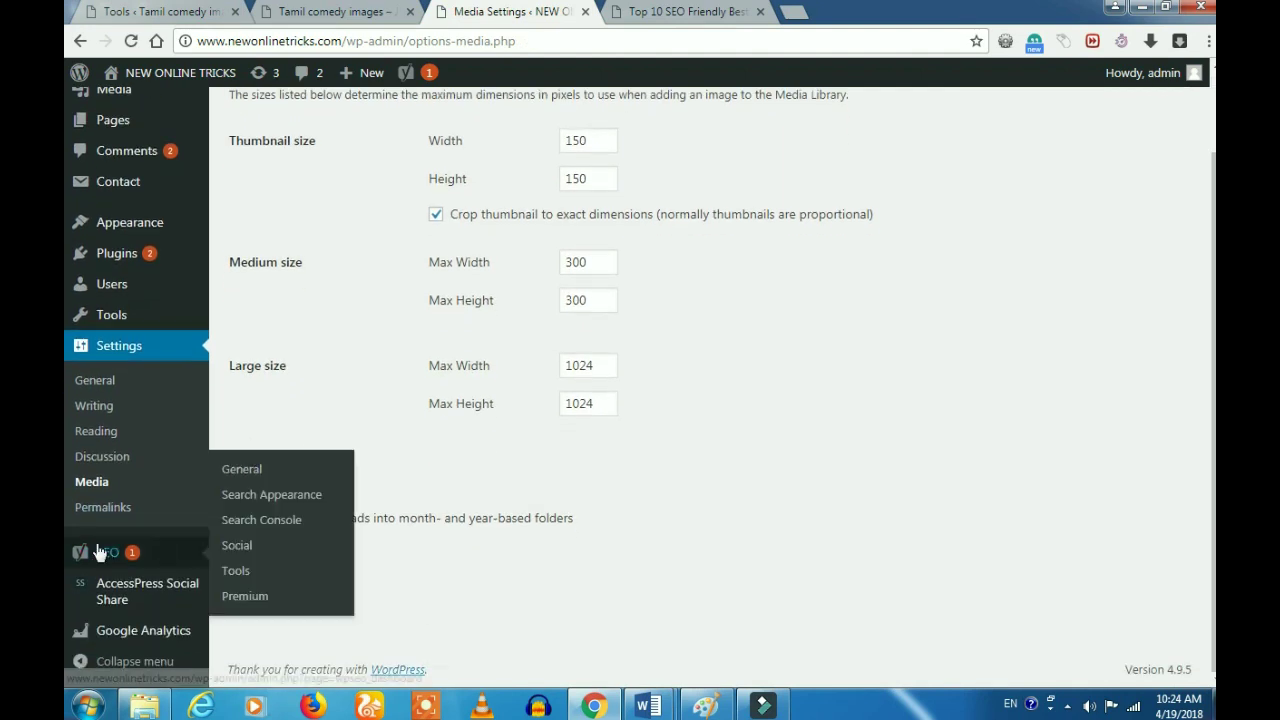
# Step: Collapse the admin menu of the NEW ONLINE TRICKS dashboard to icons only
pyautogui.click(122, 668)
pyautogui.moveTo(75, 122)
pyautogui.moveTo(84, 300)
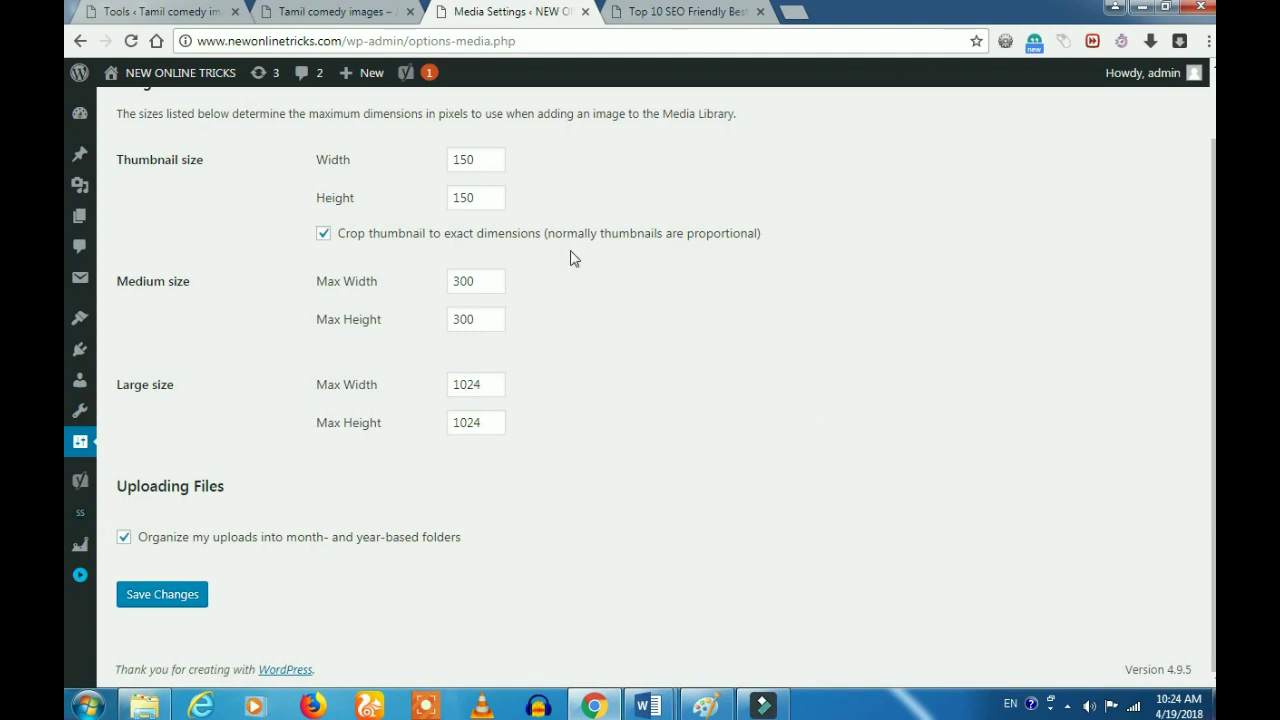
# Step: Return to the Tamil comedy images dashboard and view the options under Settings and All-in-One WP Migration
pyautogui.click(176, 13)
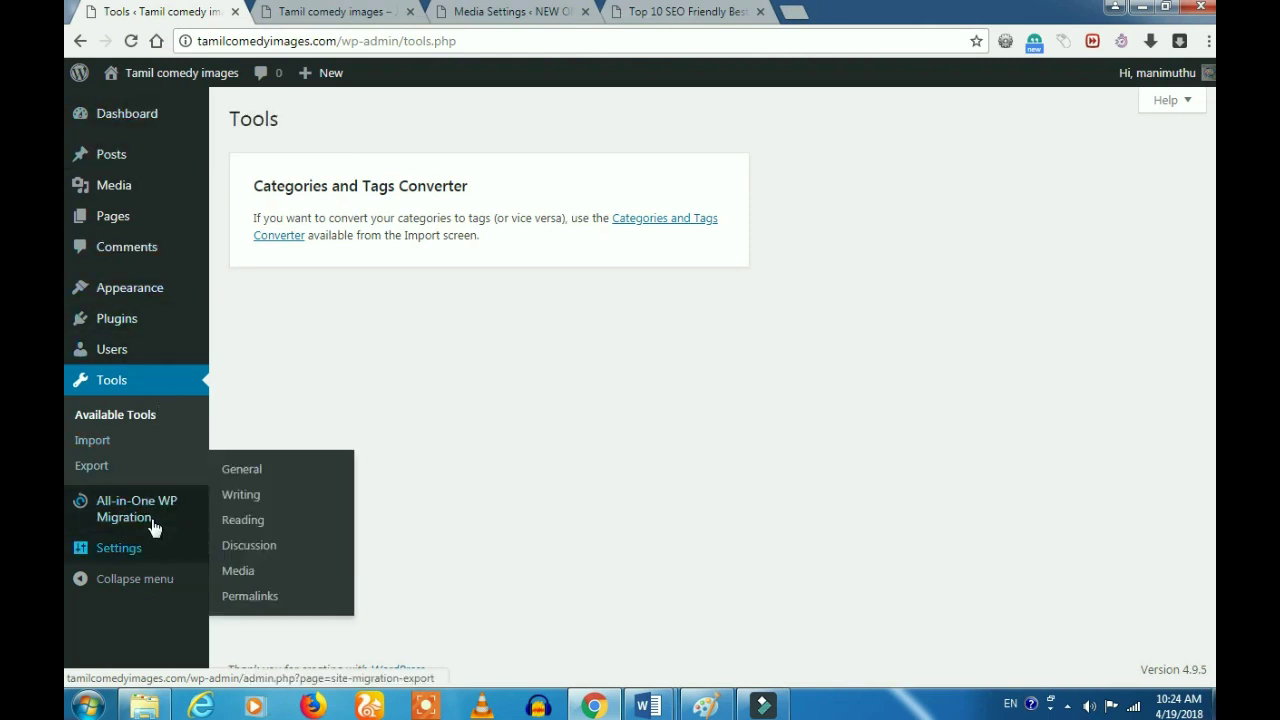
pyautogui.moveTo(152, 521)
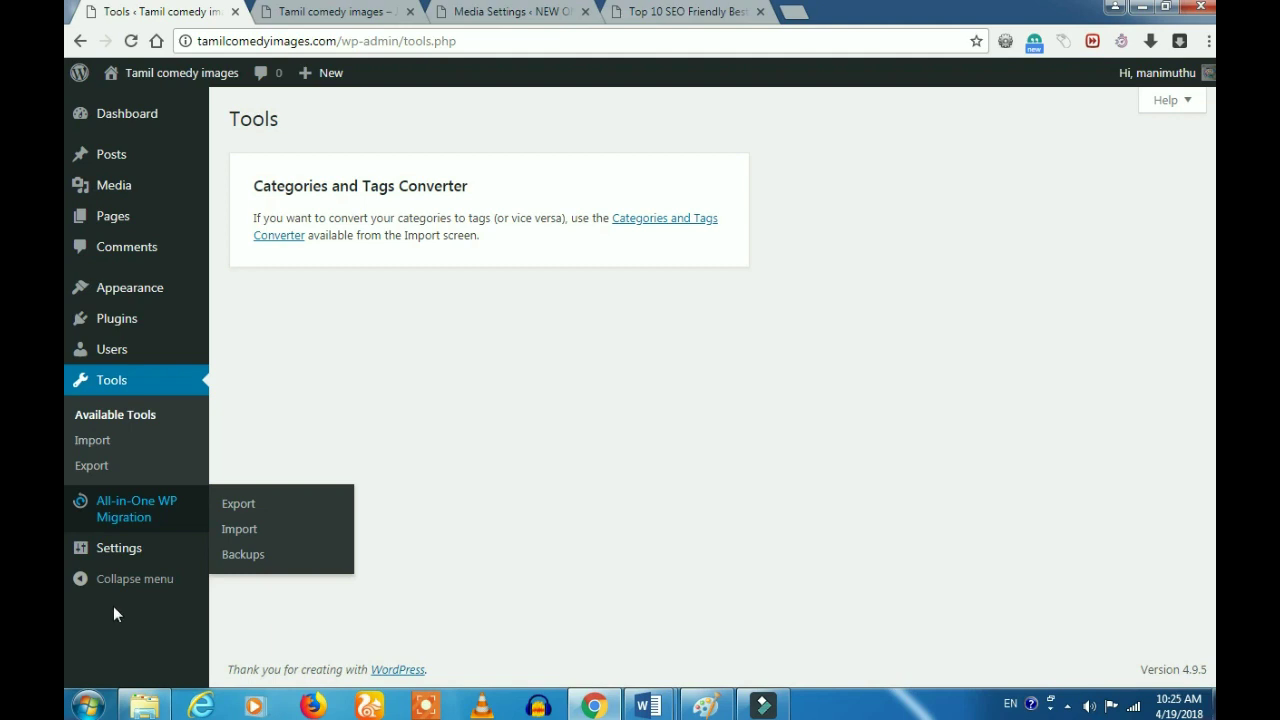
pyautogui.click(594, 464)
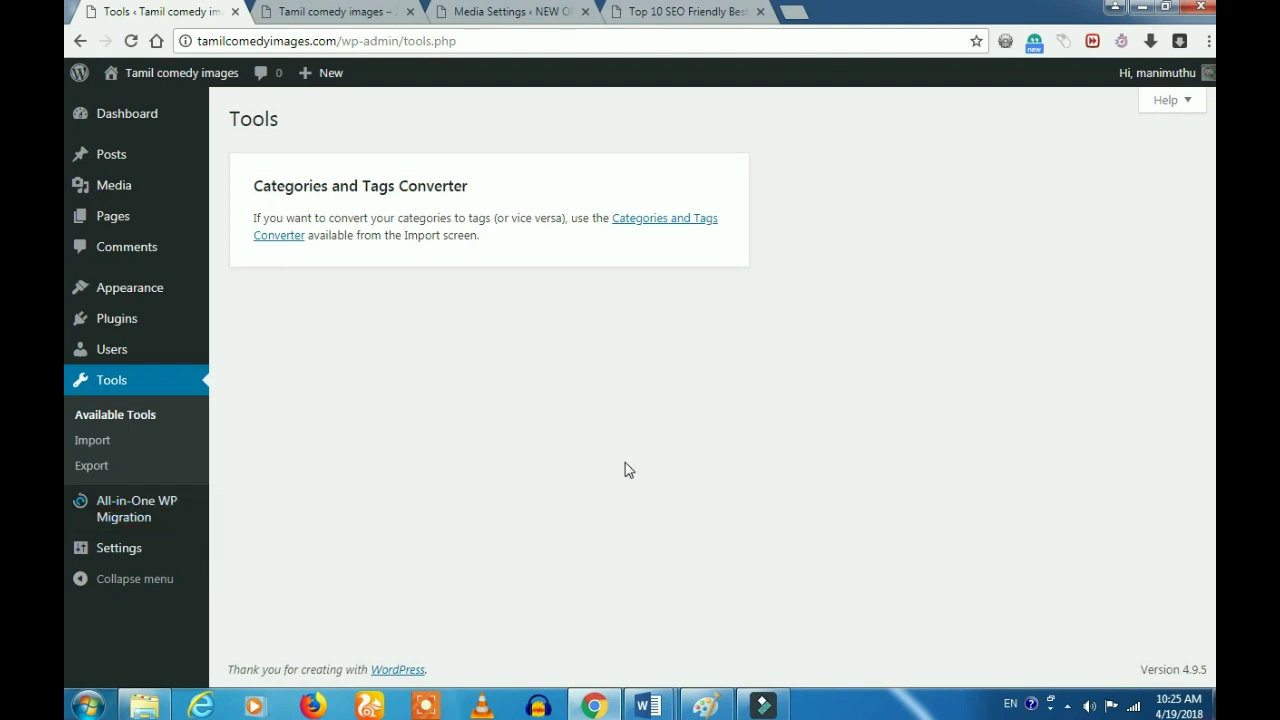